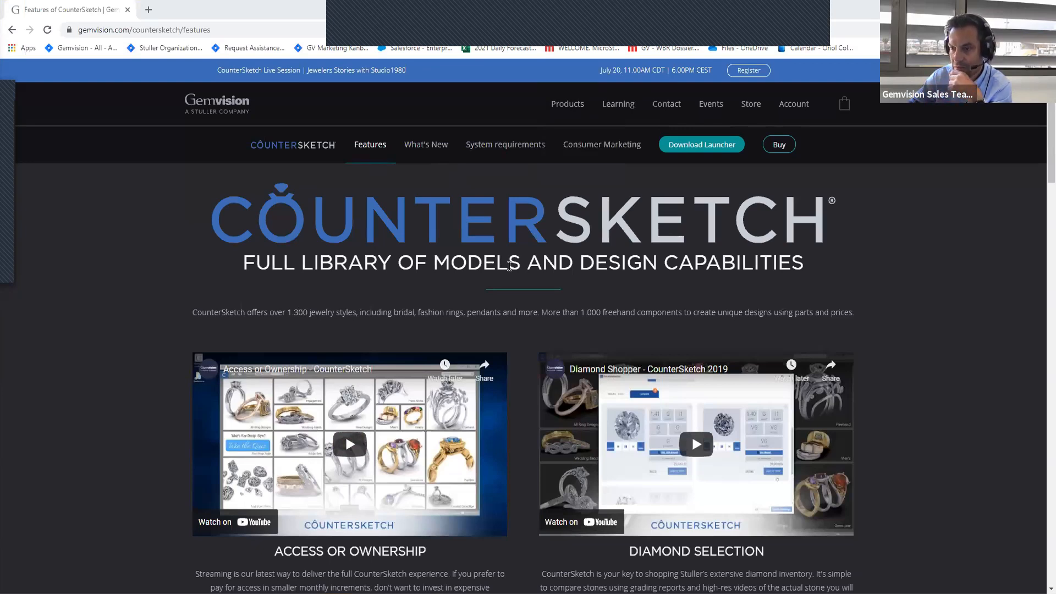
- Open the CounterSketch overview page and review the trial offer, the two ways to purchase and the online streaming option
scroll(509, 266, "down", 1)
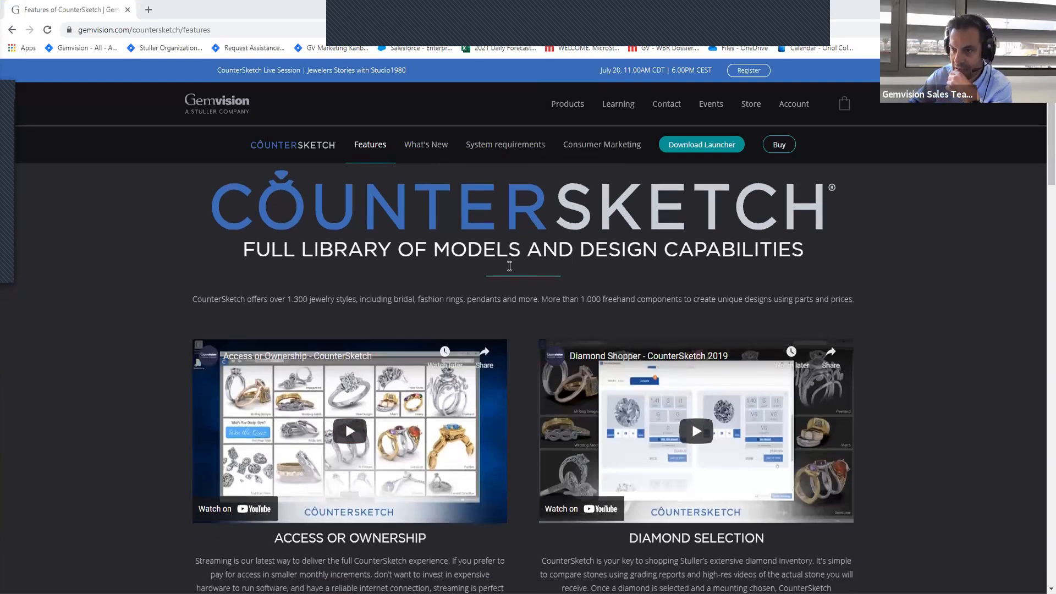
left_click(295, 149)
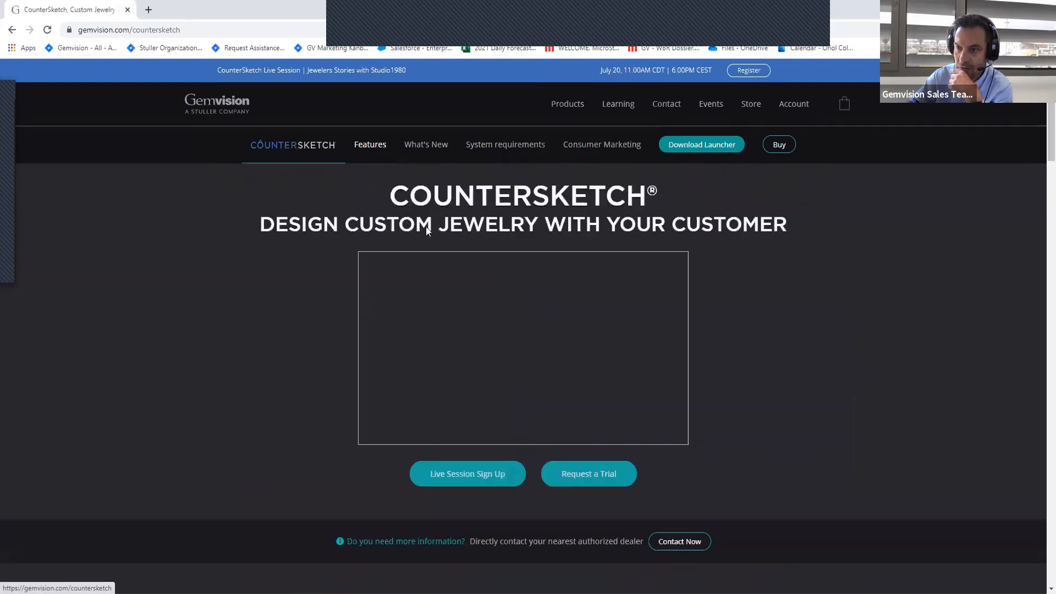
scroll(458, 257, "down", 1)
scroll(460, 262, "down", 1)
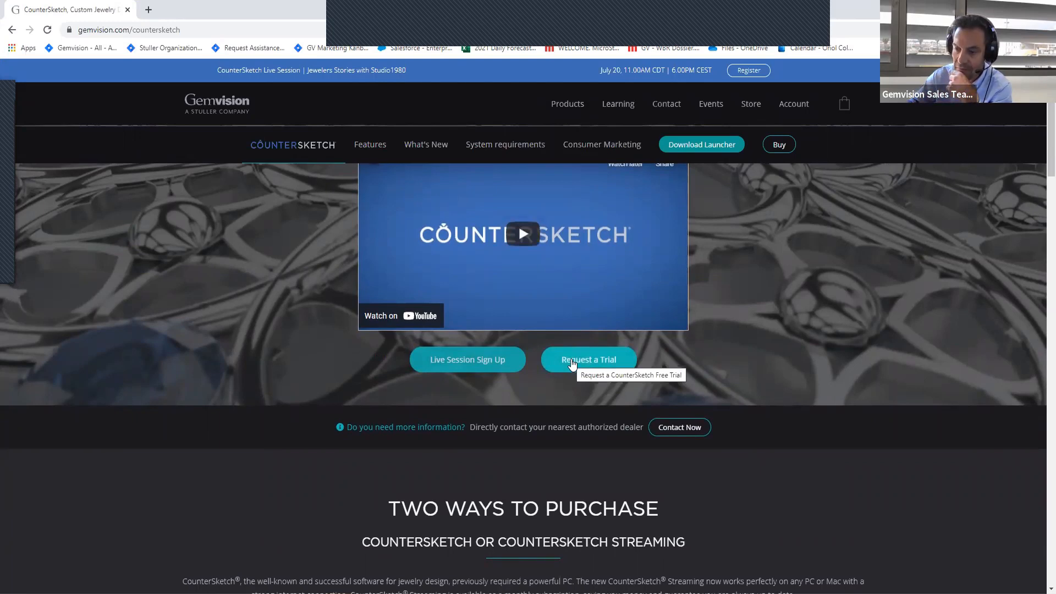
scroll(572, 363, "down", 5)
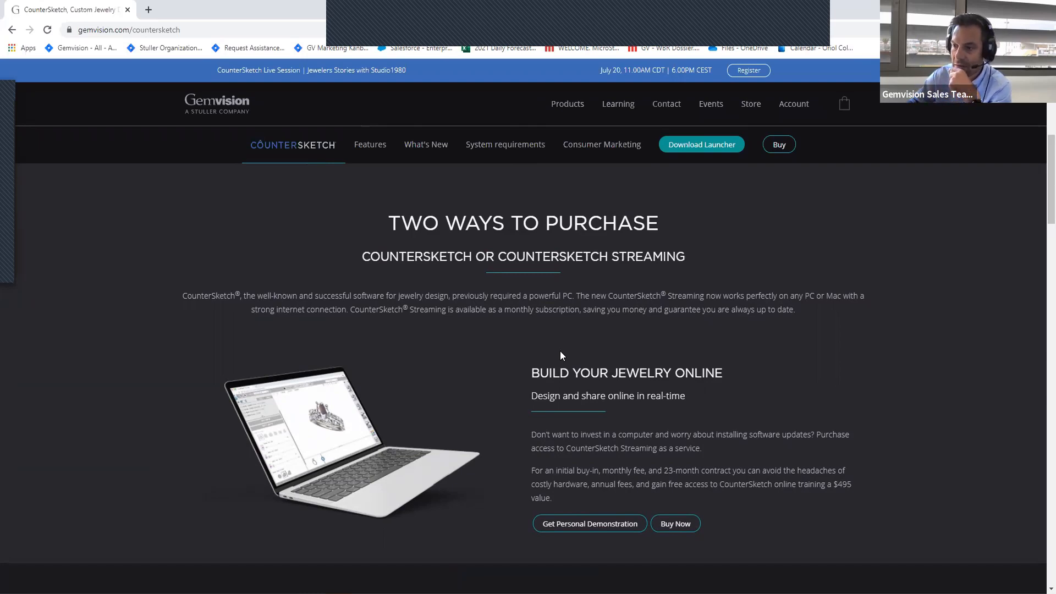
scroll(561, 355, "down", 1)
scroll(560, 351, "up", 1)
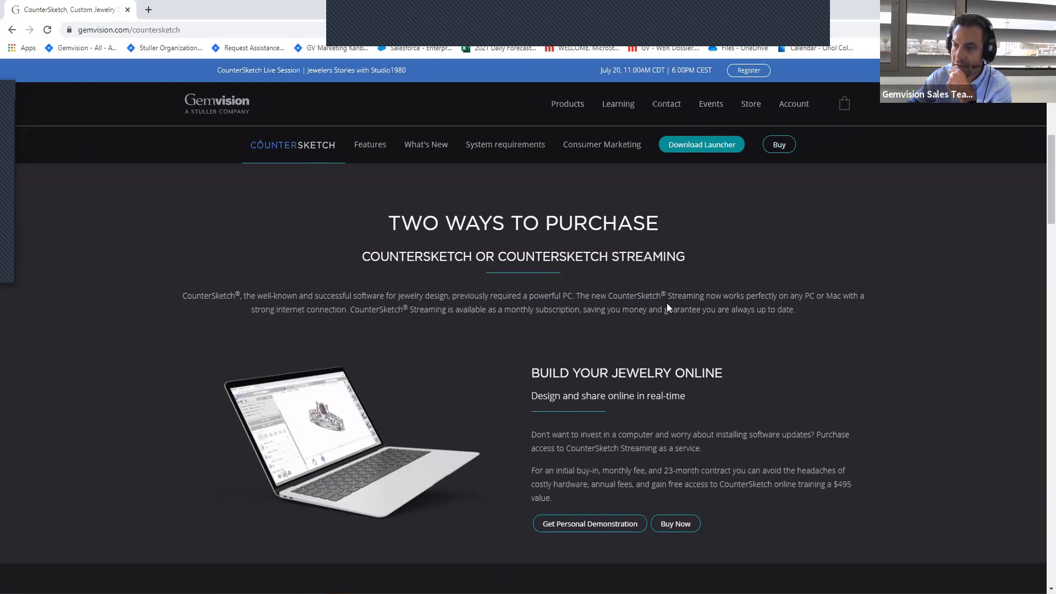
scroll(667, 303, "down", 3)
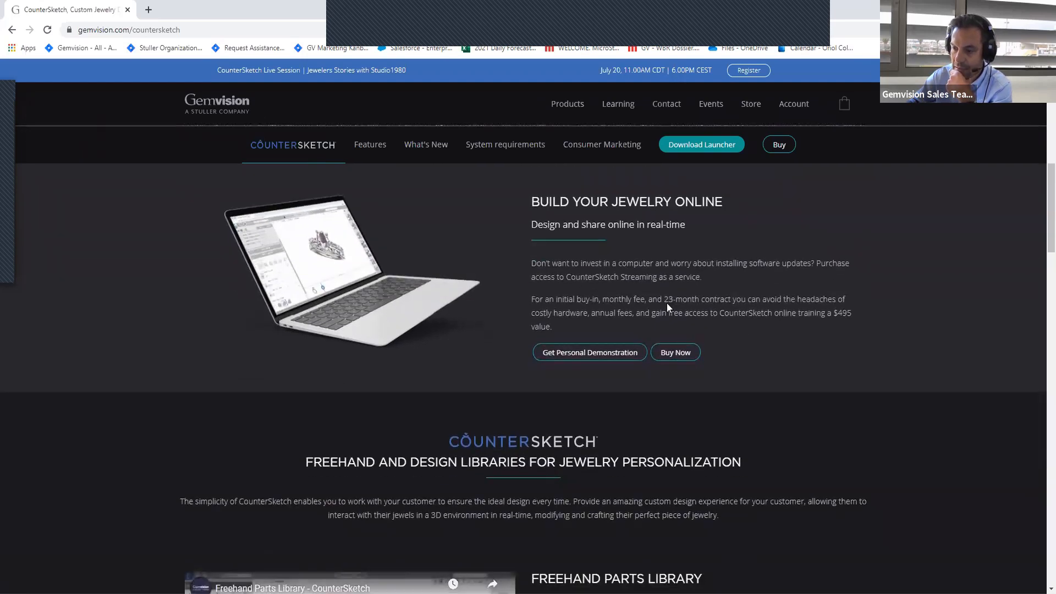
- Read the overview page's design library sections, from Freehand Parts Library through Seamless Customization to Integration with Ever&Ever
scroll(667, 304, "down", 2)
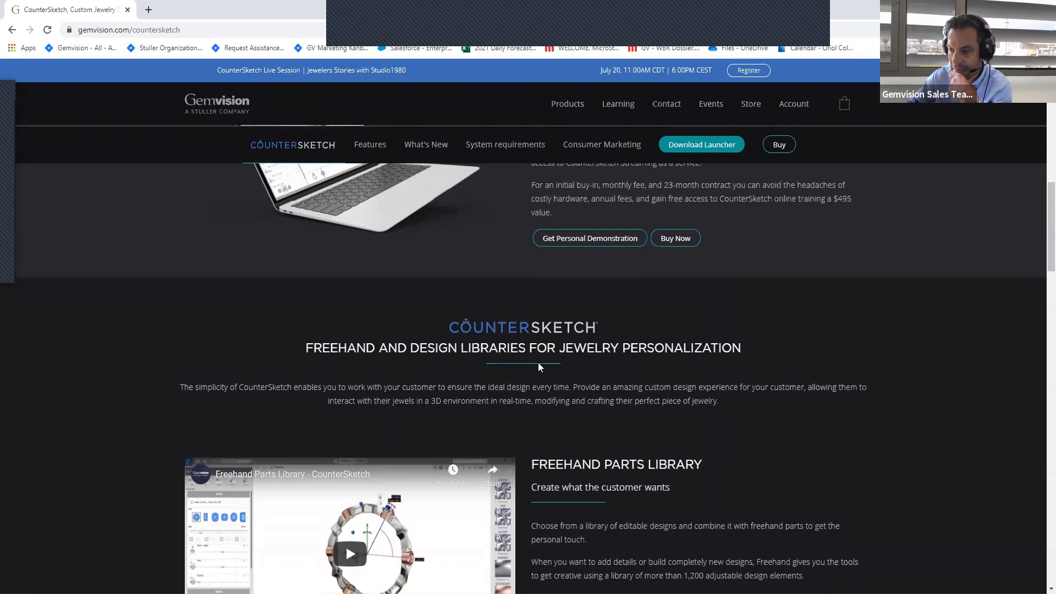
scroll(537, 368, "down", 2)
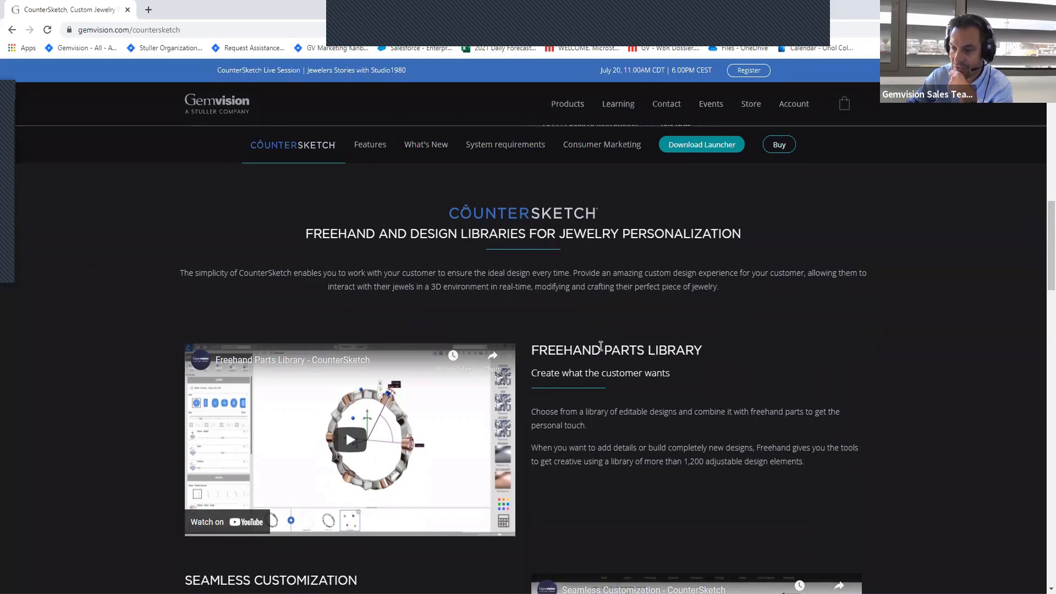
scroll(601, 346, "down", 5)
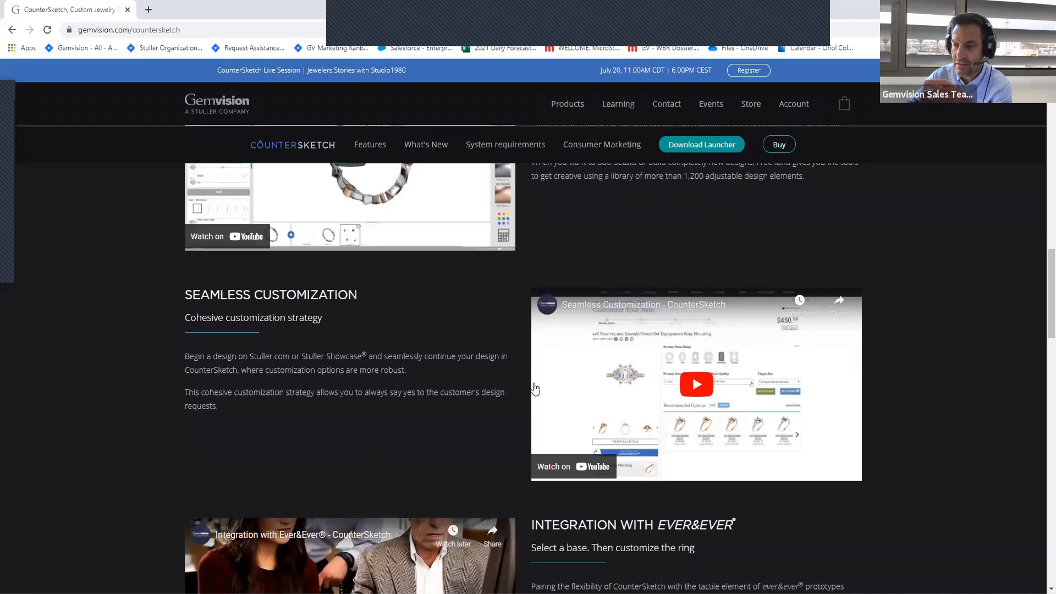
scroll(535, 389, "down", 4)
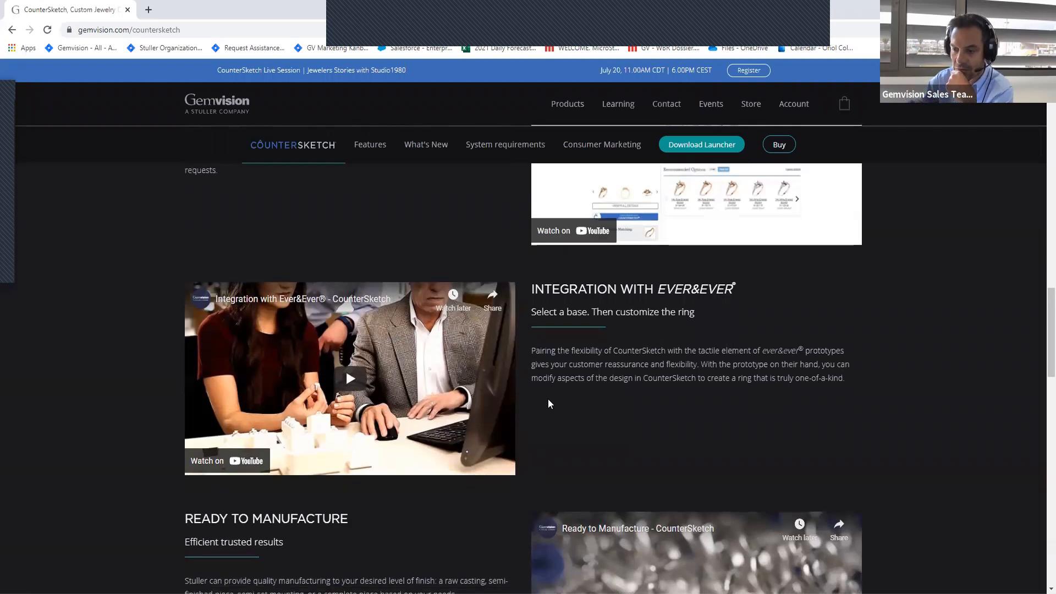
scroll(438, 293, "up", 2)
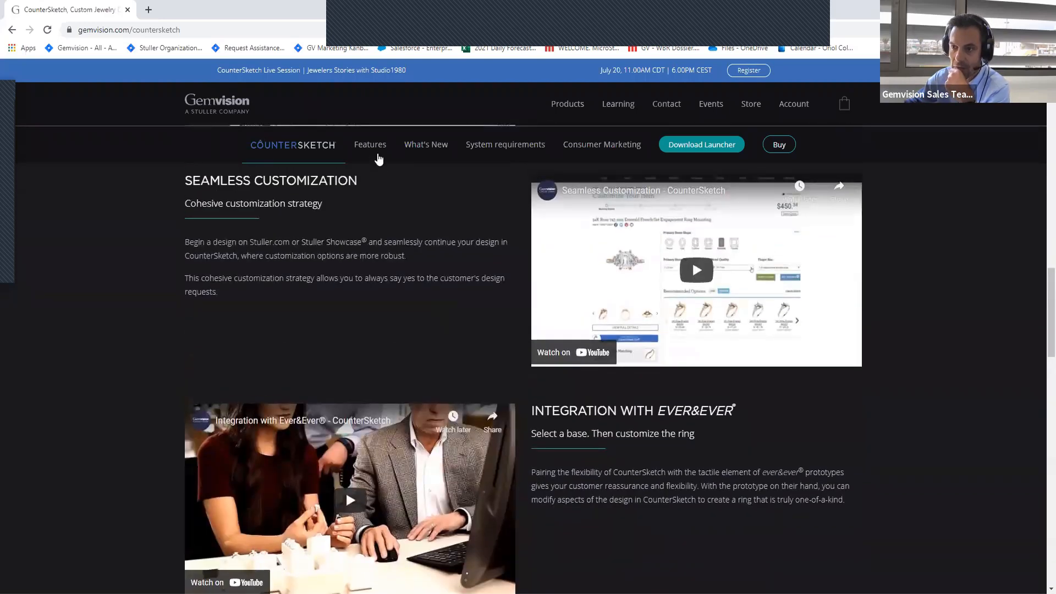
- Open the CounterSketch Features page and review the access or ownership, diamond selection, gemstone selection and pricing sections
left_click(370, 145)
scroll(713, 444, "down", 2)
scroll(713, 447, "down", 2)
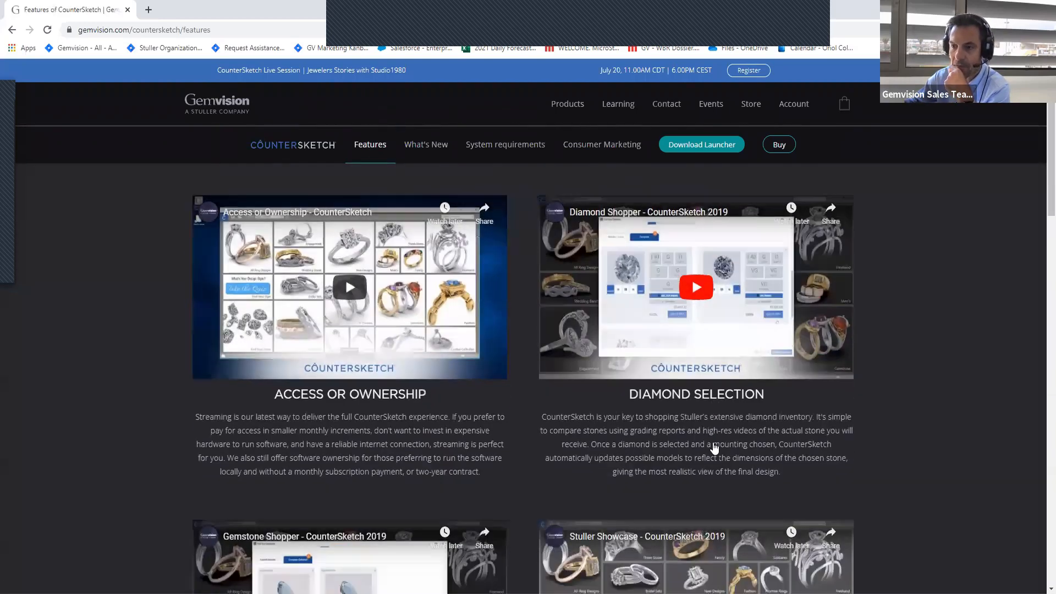
scroll(715, 448, "up", 1)
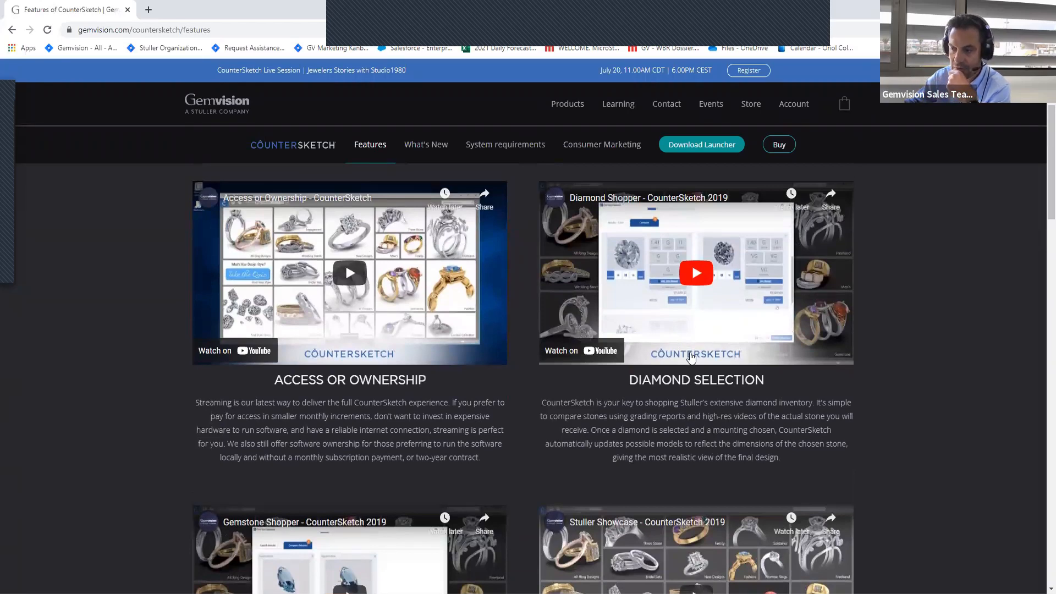
scroll(692, 357, "down", 5)
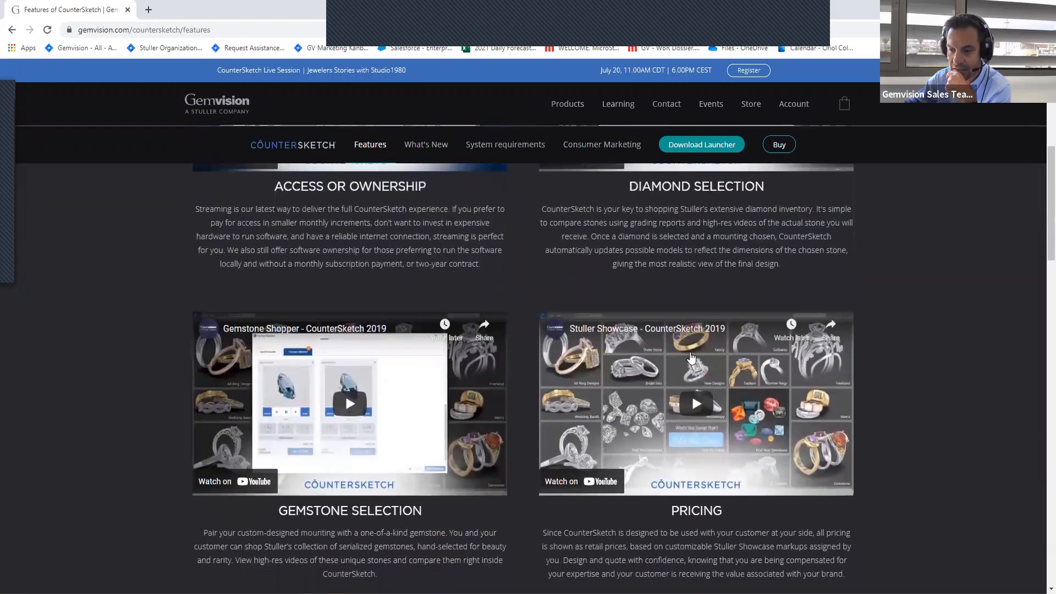
scroll(691, 357, "down", 1)
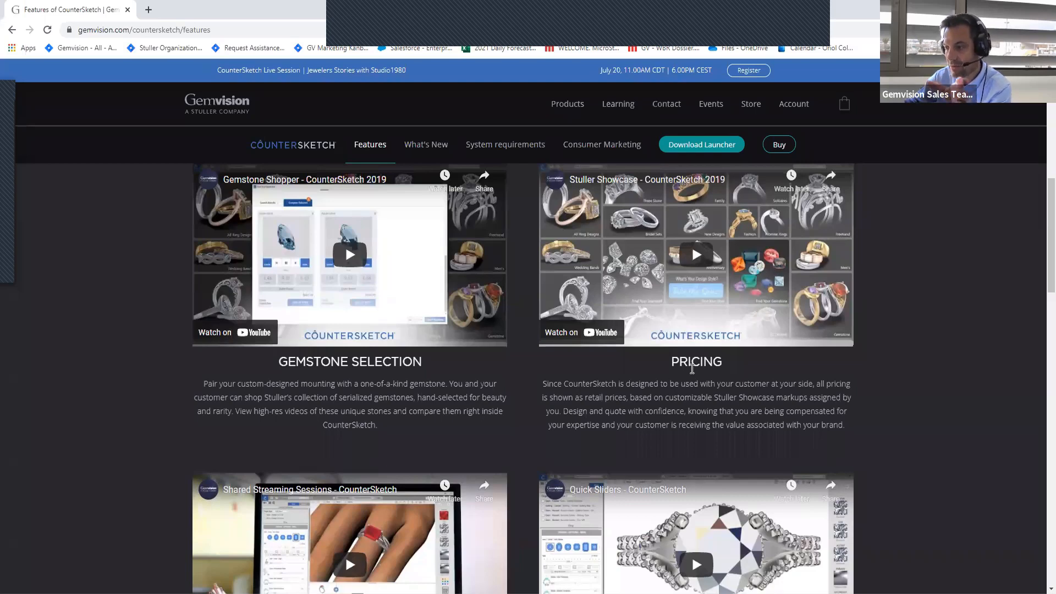
- Review the Shared Streaming Sessions, Quick Sliders, Full Freehand Part Library and Intuitive Control sections of the Features page
scroll(692, 369, "down", 1)
scroll(691, 368, "down", 3)
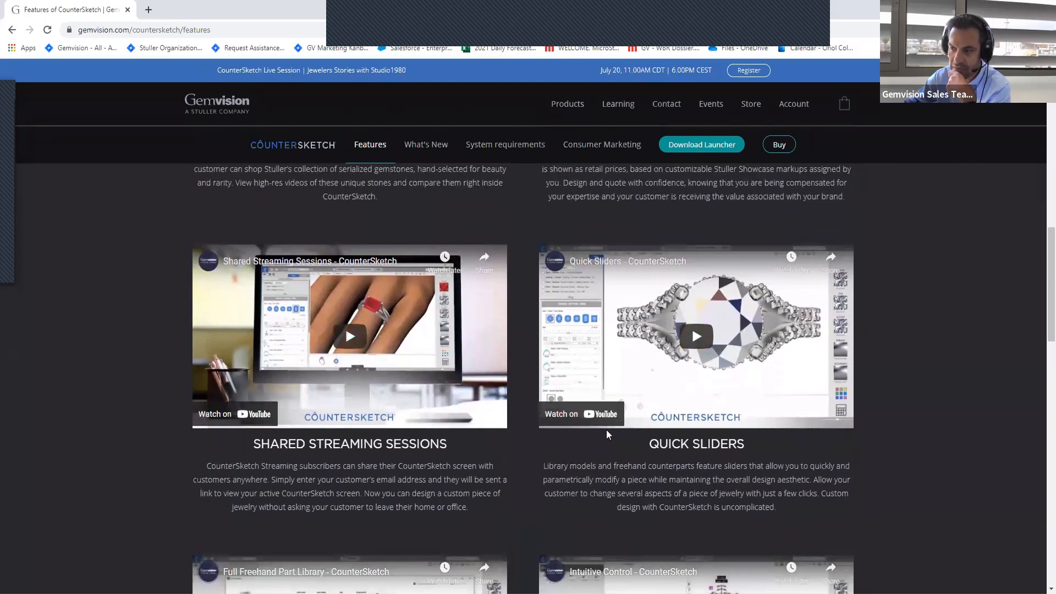
scroll(607, 431, "down", 1)
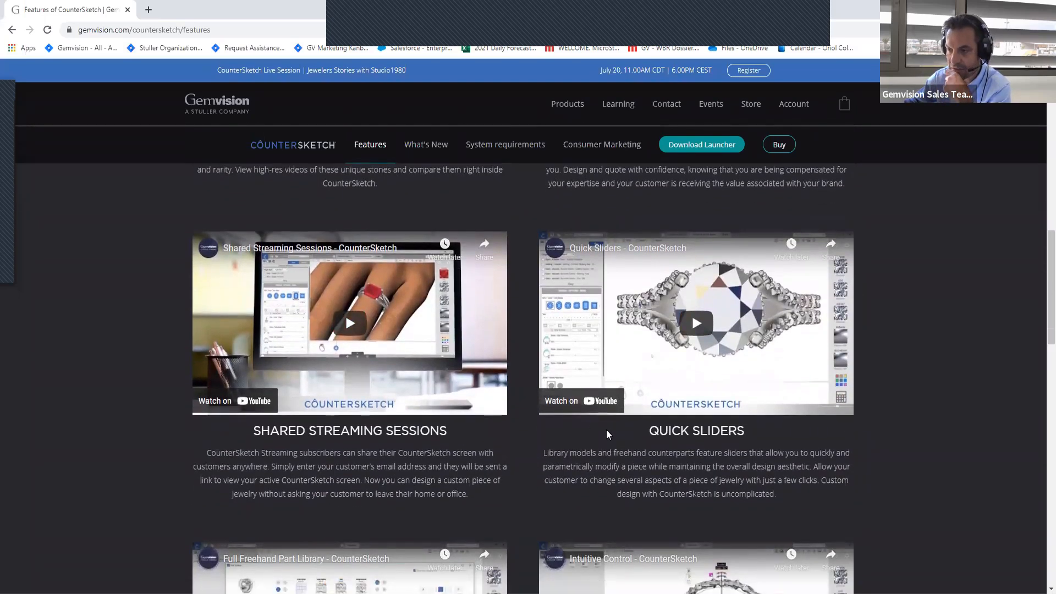
scroll(606, 430, "down", 1)
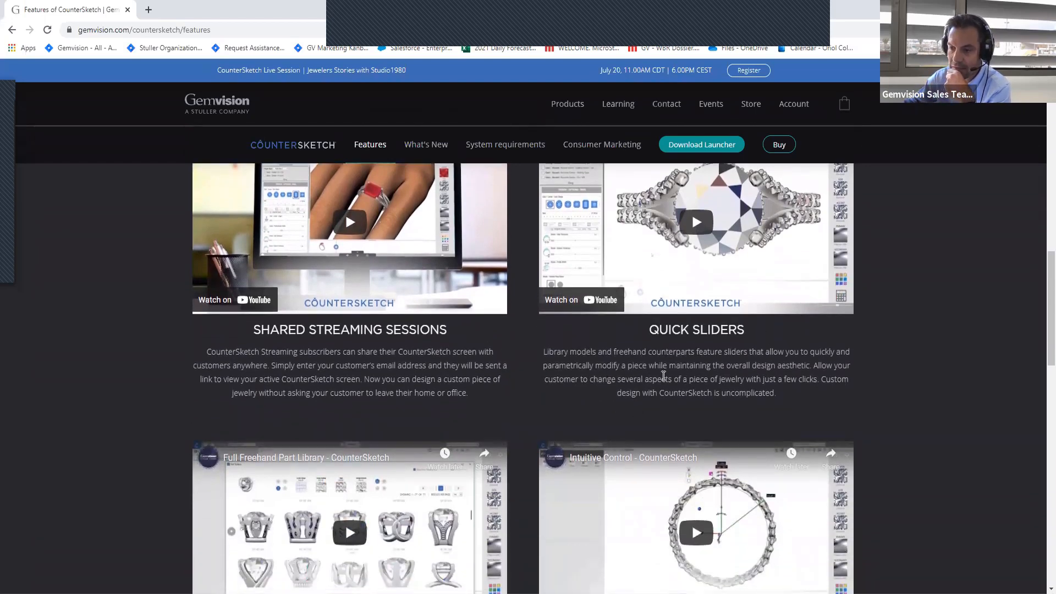
scroll(682, 378, "down", 2)
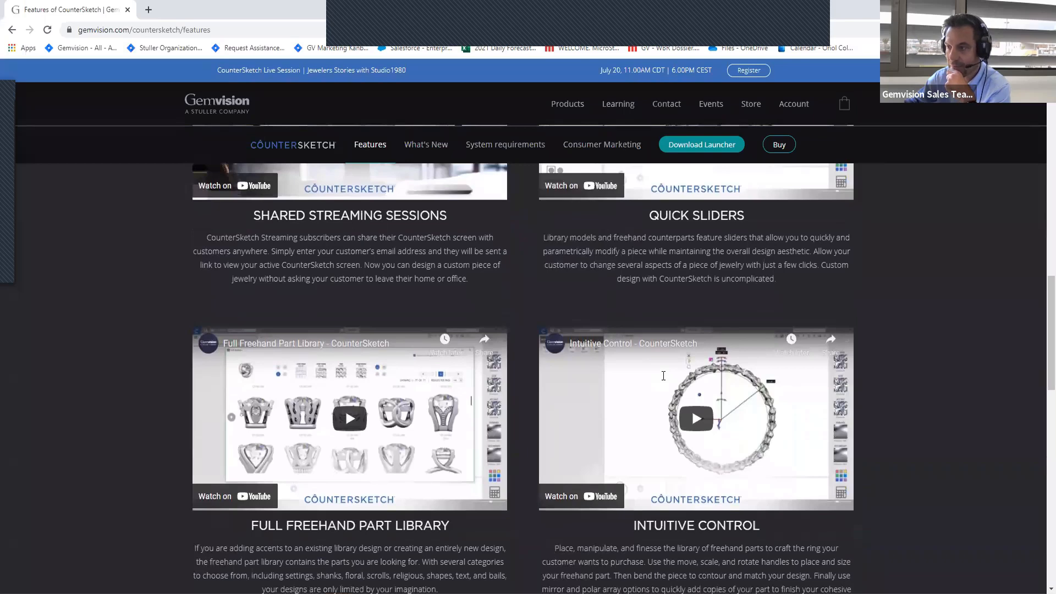
scroll(663, 376, "down", 1)
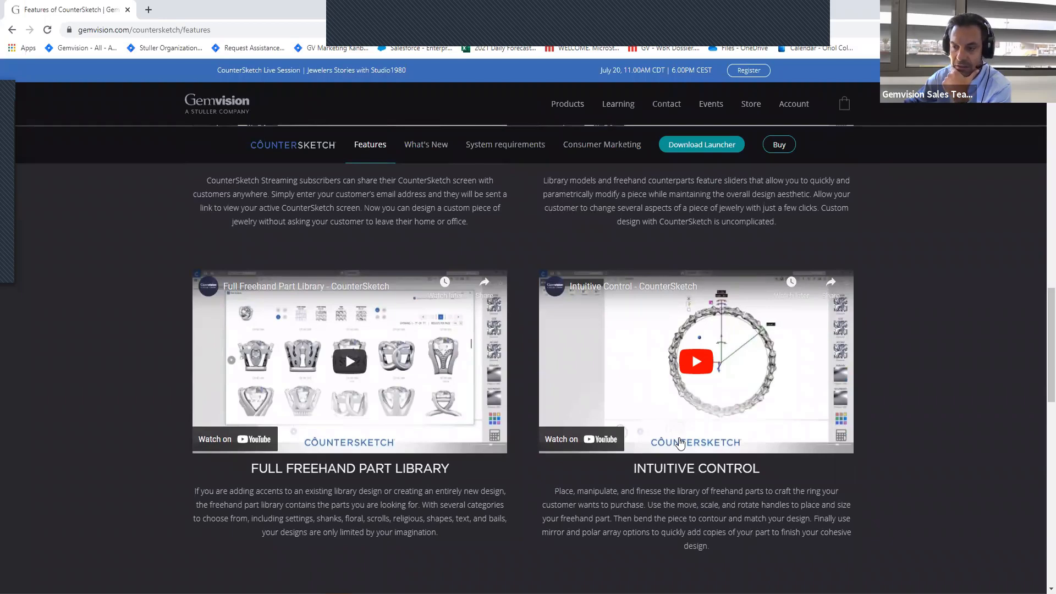
- Open the CounterSketch What's New page and review the new user interface, lab-grown diamonds and social media render images sections
left_click(426, 145)
scroll(864, 379, "down", 2)
scroll(864, 380, "down", 6)
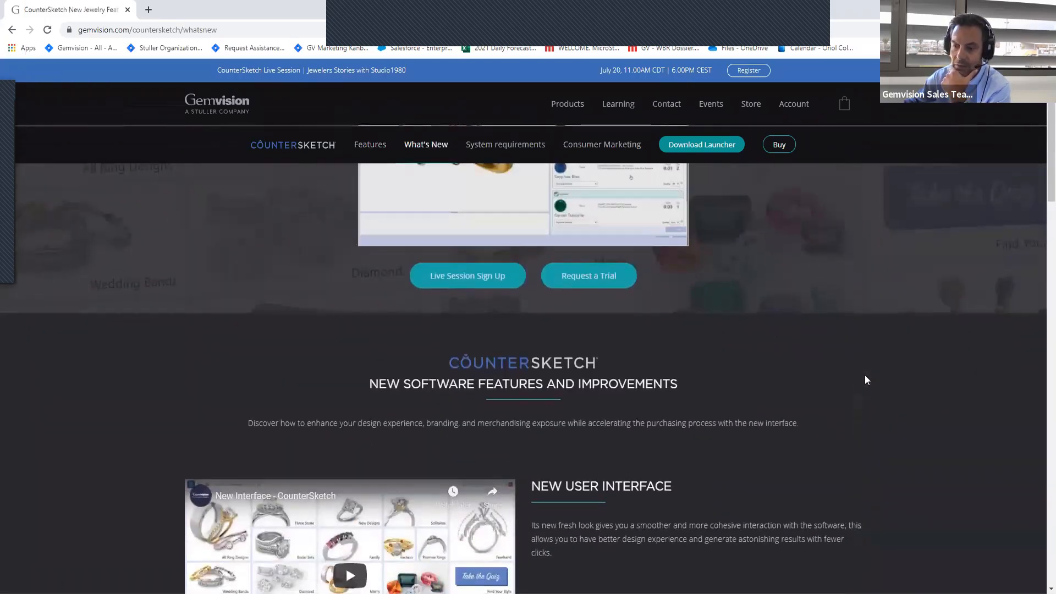
scroll(865, 379, "down", 2)
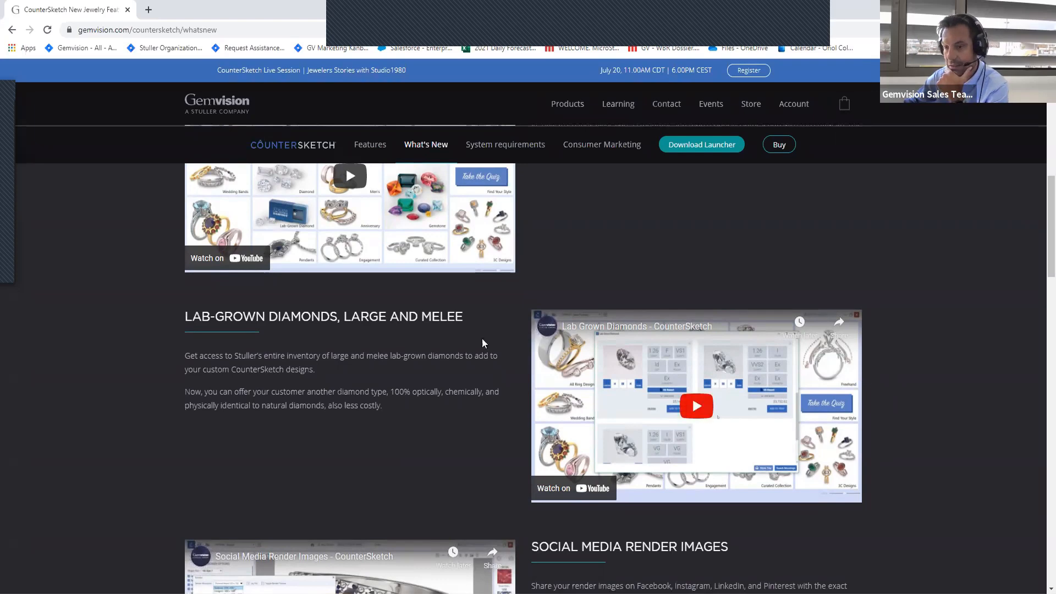
scroll(353, 335, "down", 1)
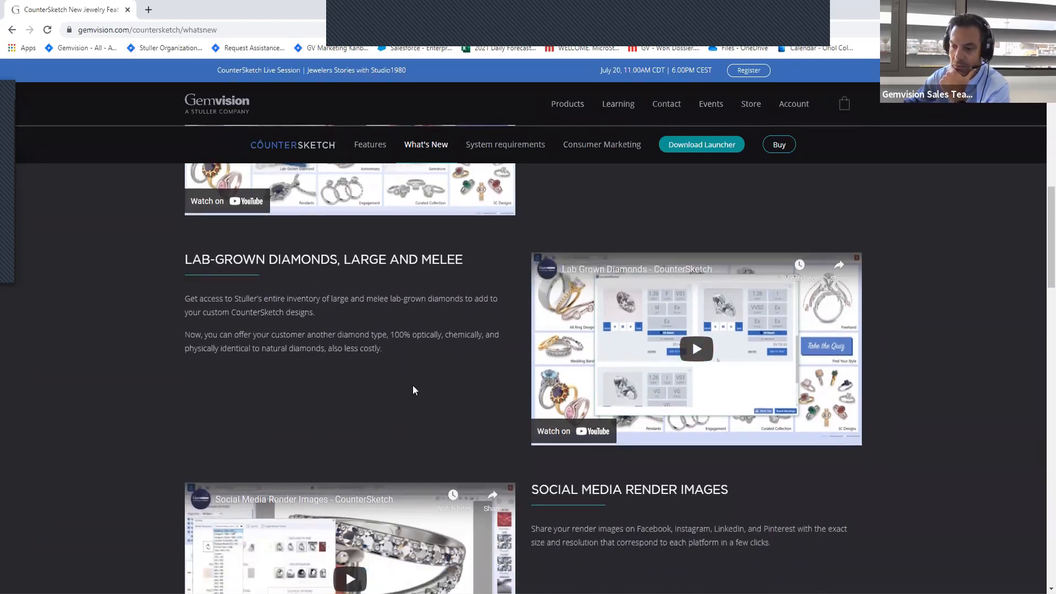
scroll(413, 389, "up", 2)
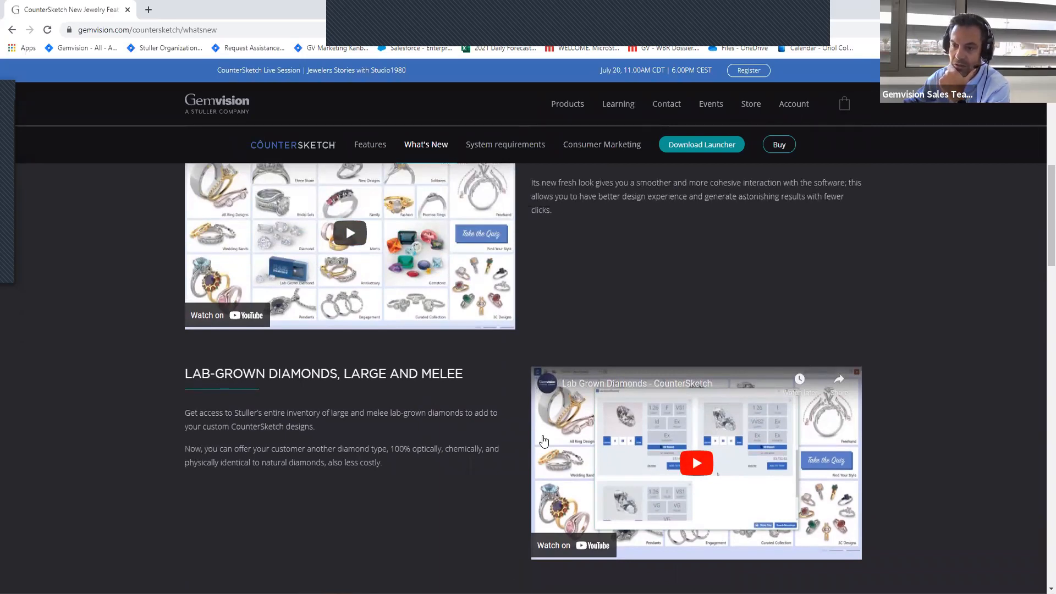
scroll(543, 440, "down", 2)
scroll(440, 428, "down", 4)
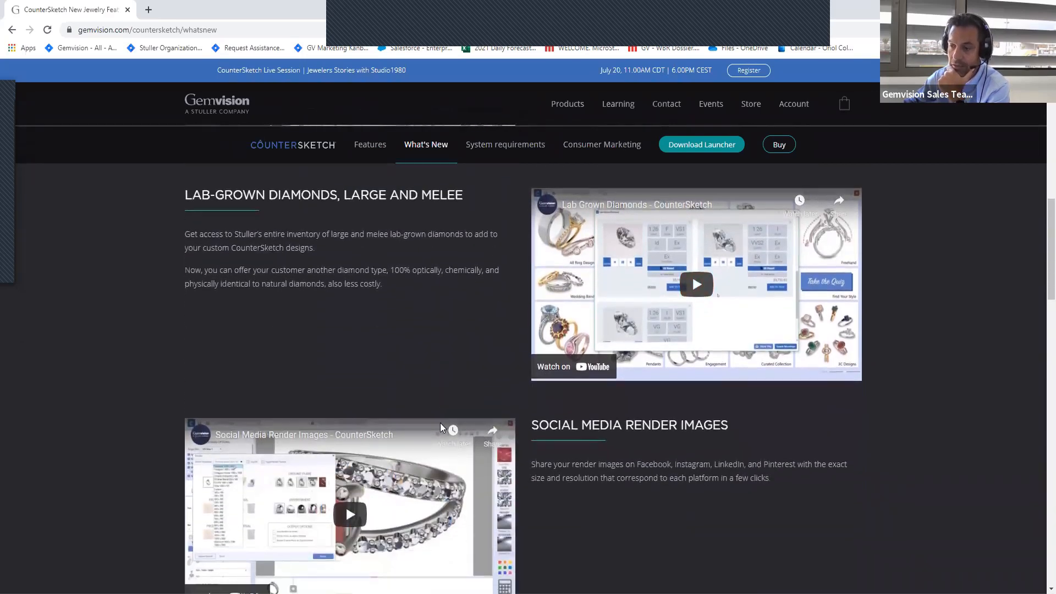
scroll(623, 437, "down", 1)
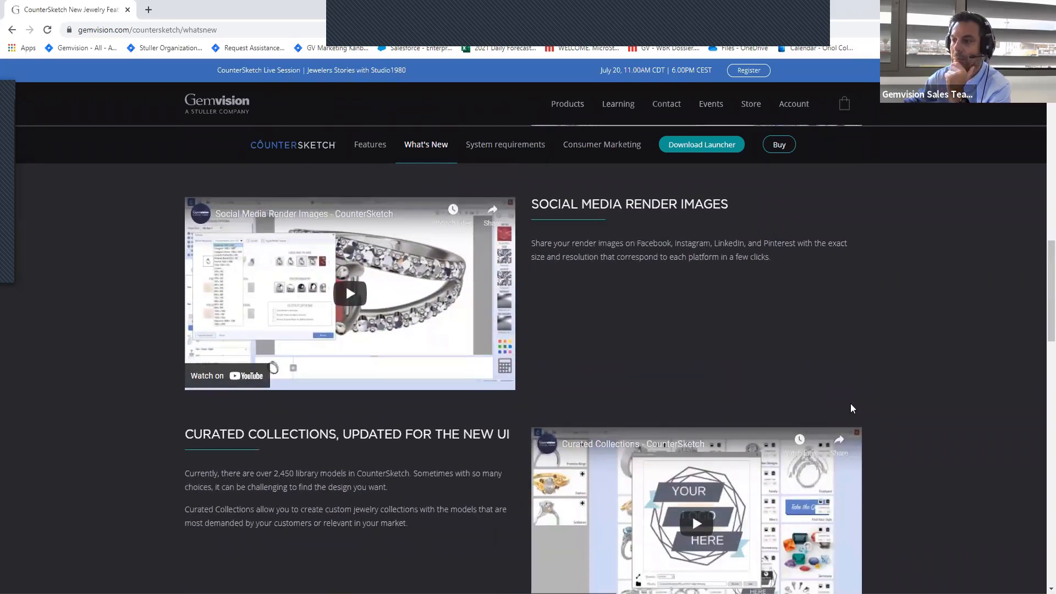
- Read the What's New sections on Curated Collections, Render Preview, Stuller Showcase to CounterSketch and the New Order Screen
scroll(895, 395, "down", 2)
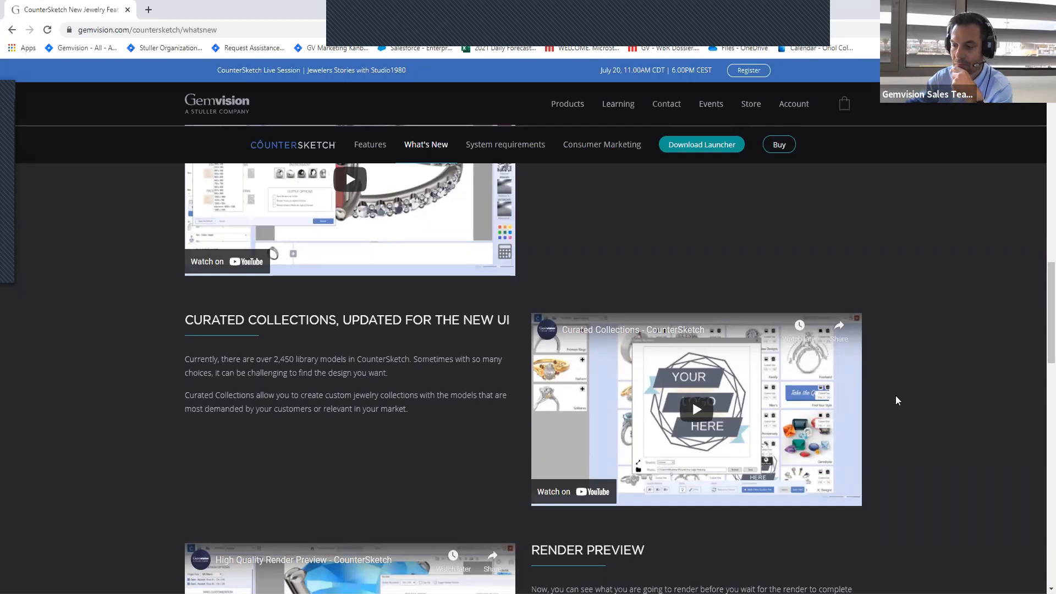
scroll(896, 400, "down", 5)
scroll(896, 399, "down", 1)
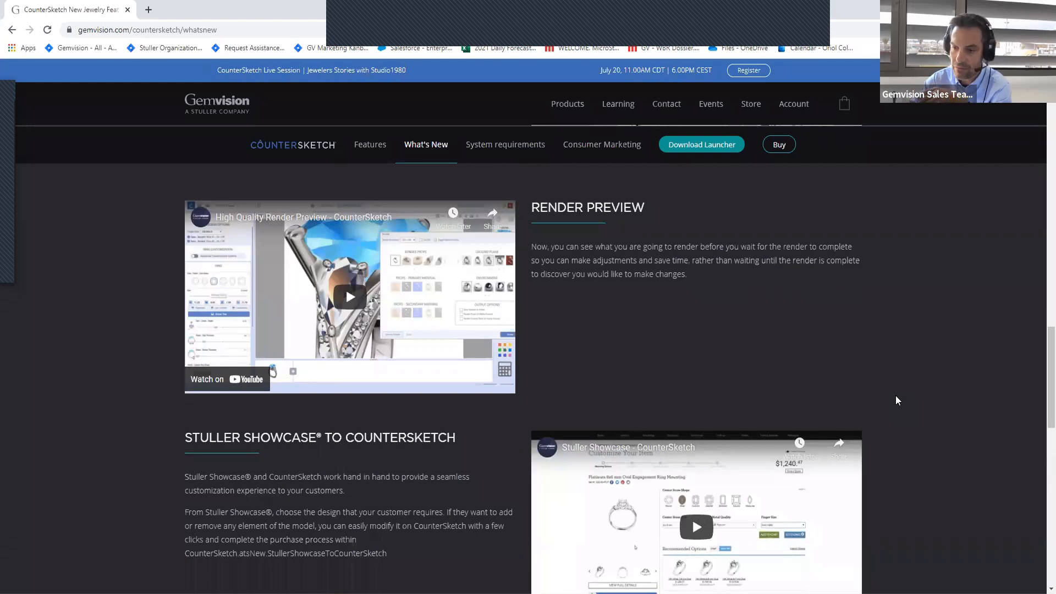
scroll(896, 400, "down", 5)
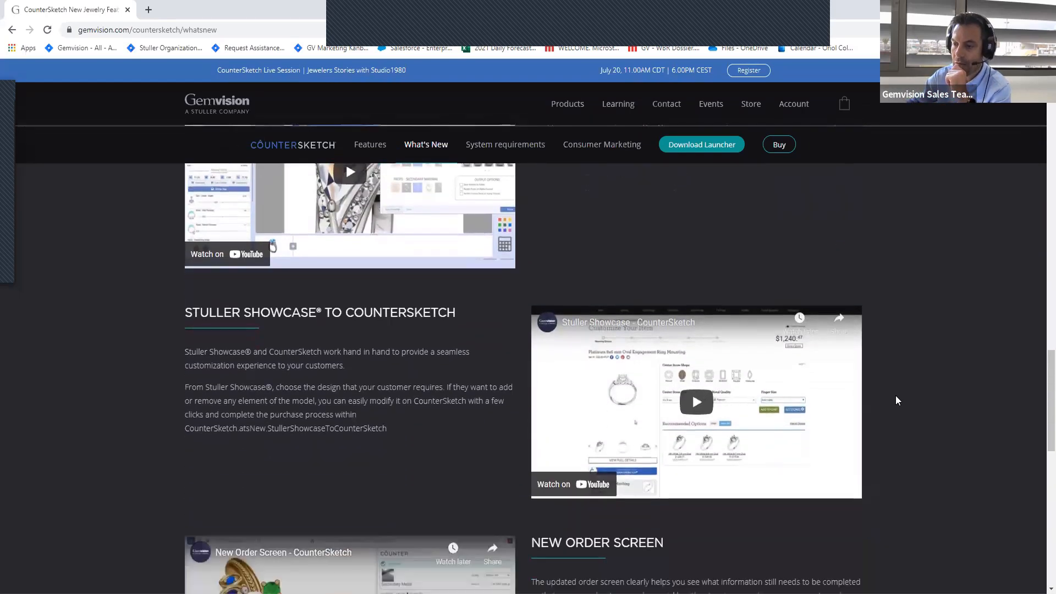
scroll(896, 400, "down", 2)
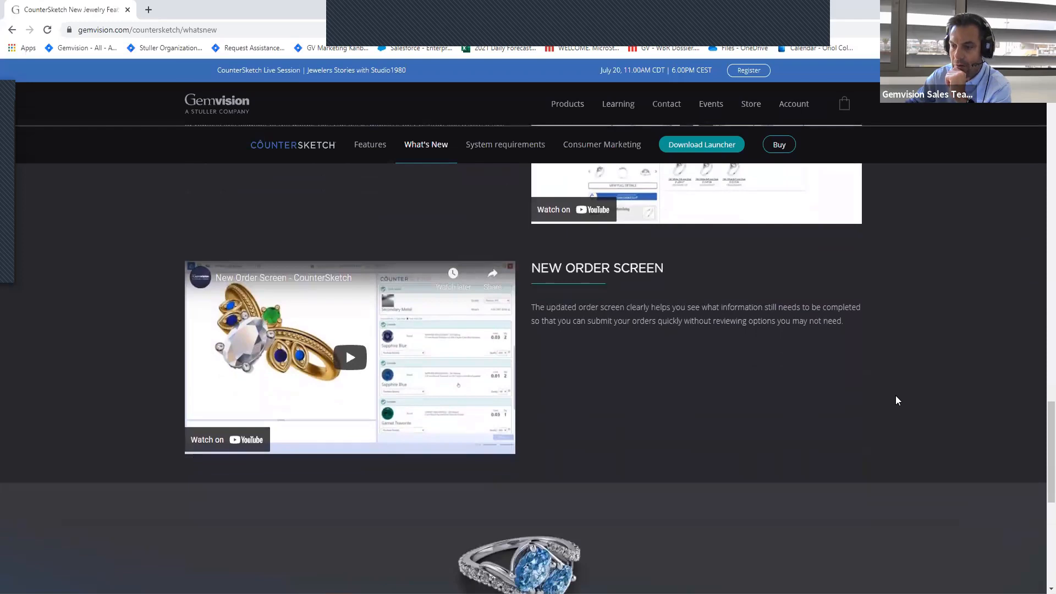
scroll(832, 399, "down", 1)
- Open the CounterSketch system requirements page to examine the minimum recommended computer specifications
scroll(832, 399, "up", 2)
scroll(831, 394, "up", 3)
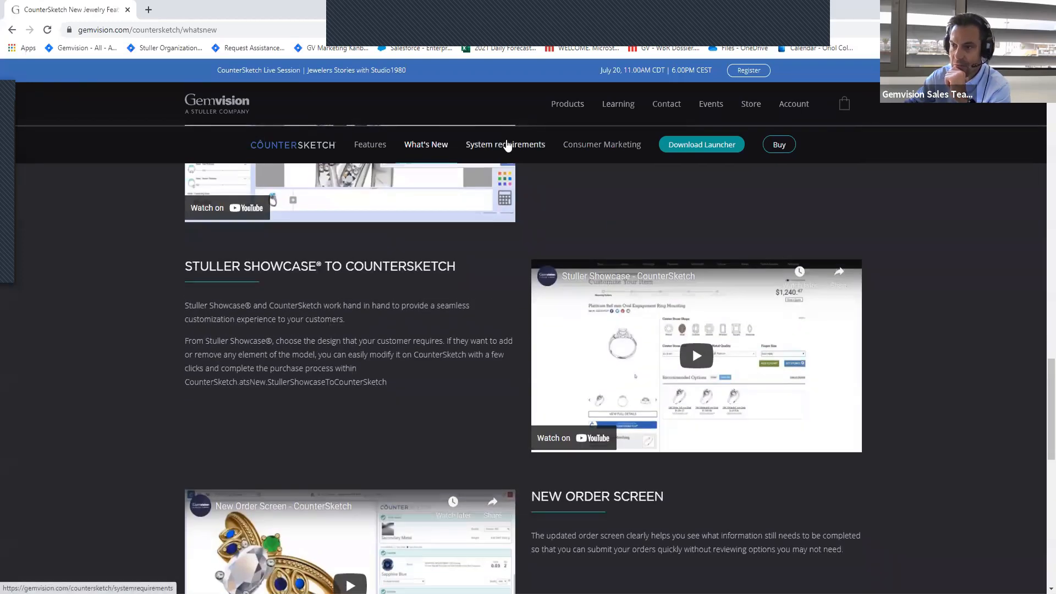
left_click(505, 144)
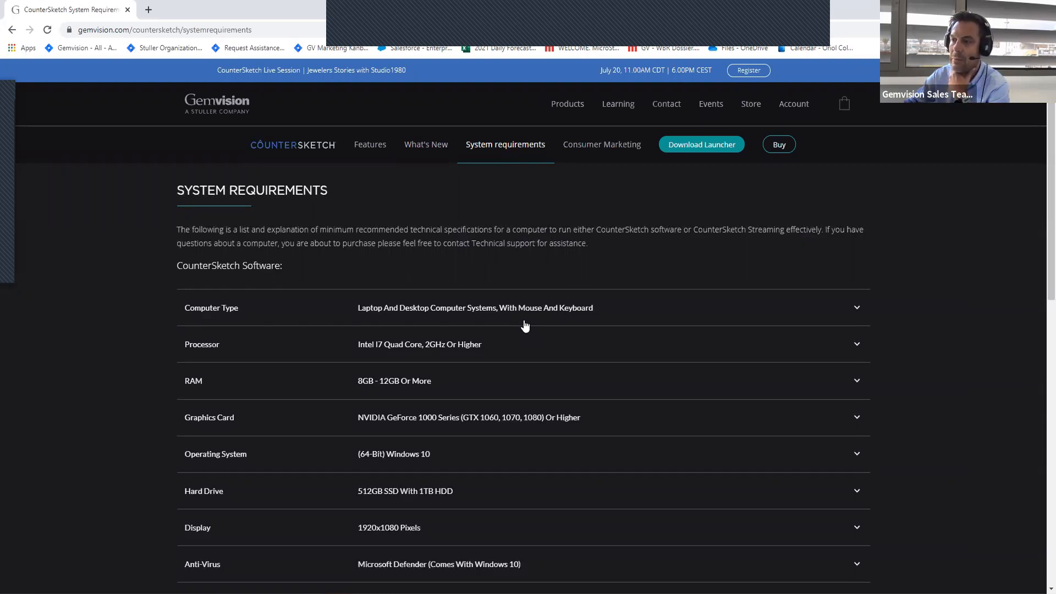
- Open the Gemvision online store and filter the product list to Countersketch
left_click(750, 107)
mouse_move(568, 107)
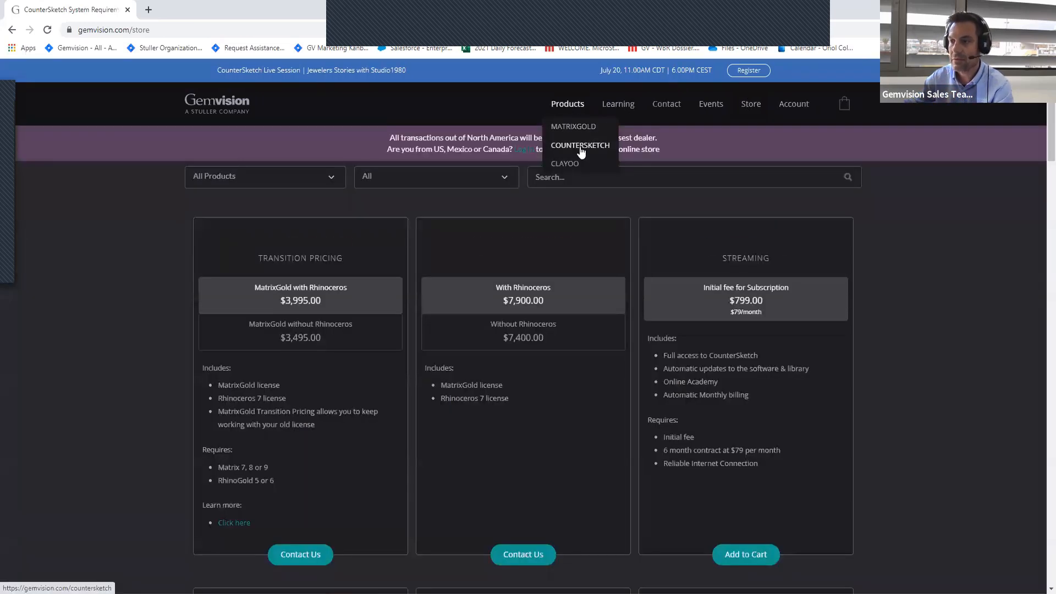
left_click(580, 145)
left_click(748, 104)
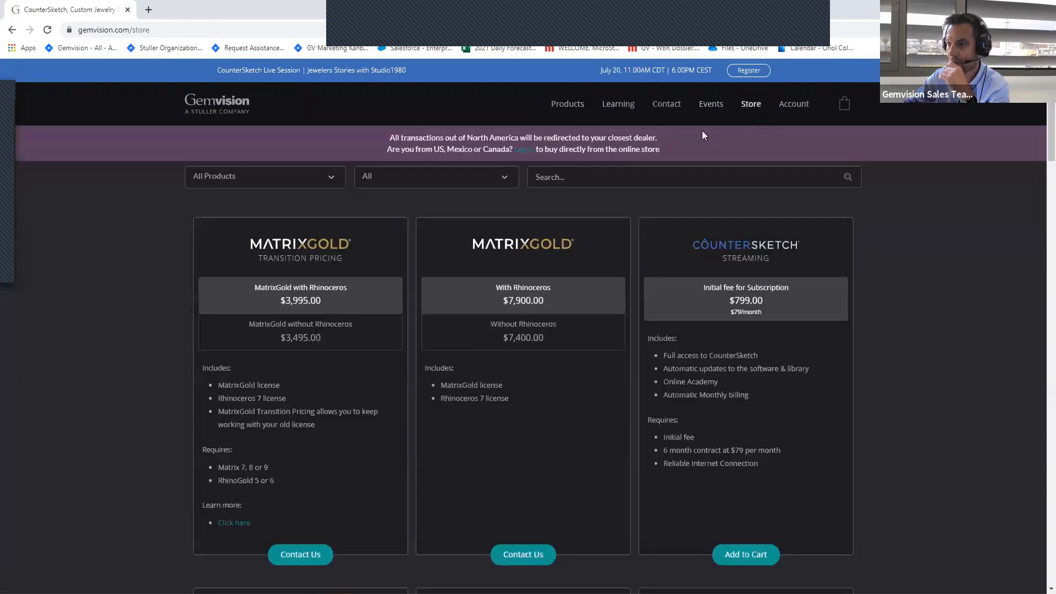
left_click(325, 181)
left_click(228, 239)
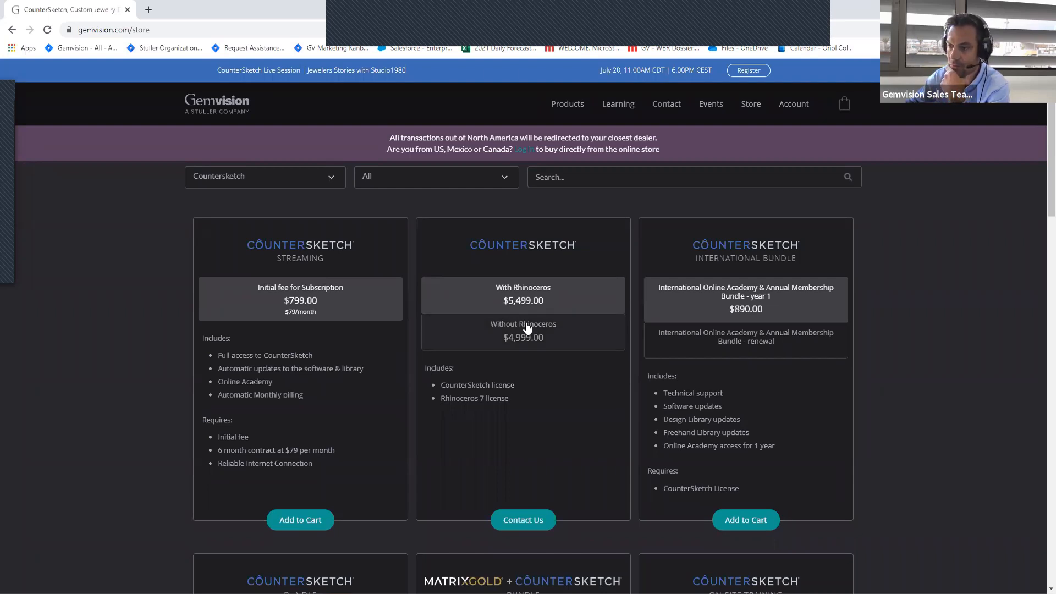
- Review the CounterSketch store offers, from the streaming, licence and bundle options to the training and international membership plans
scroll(526, 327, "down", 1)
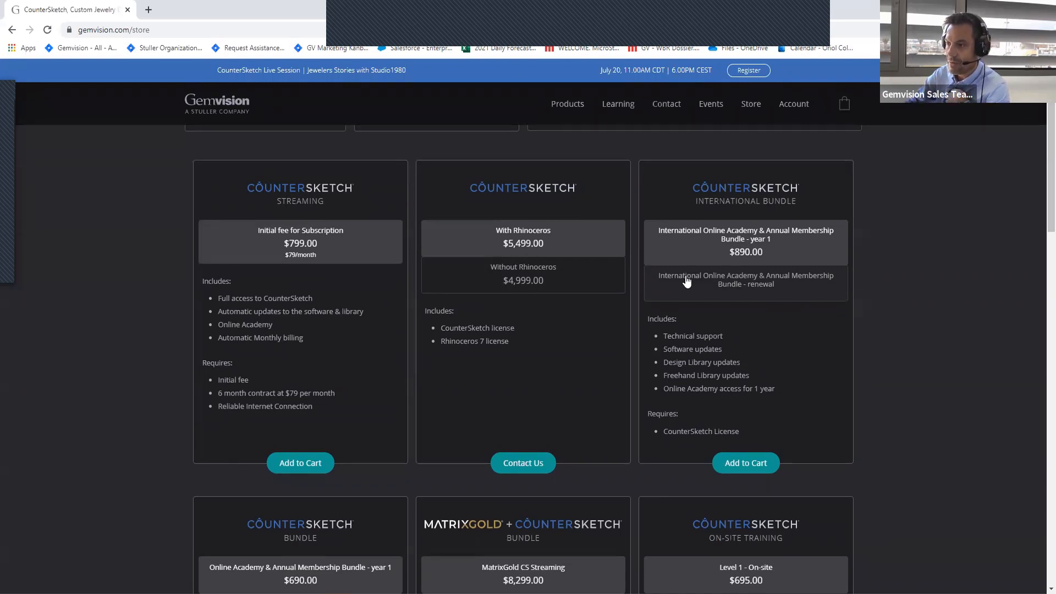
scroll(687, 281, "down", 4)
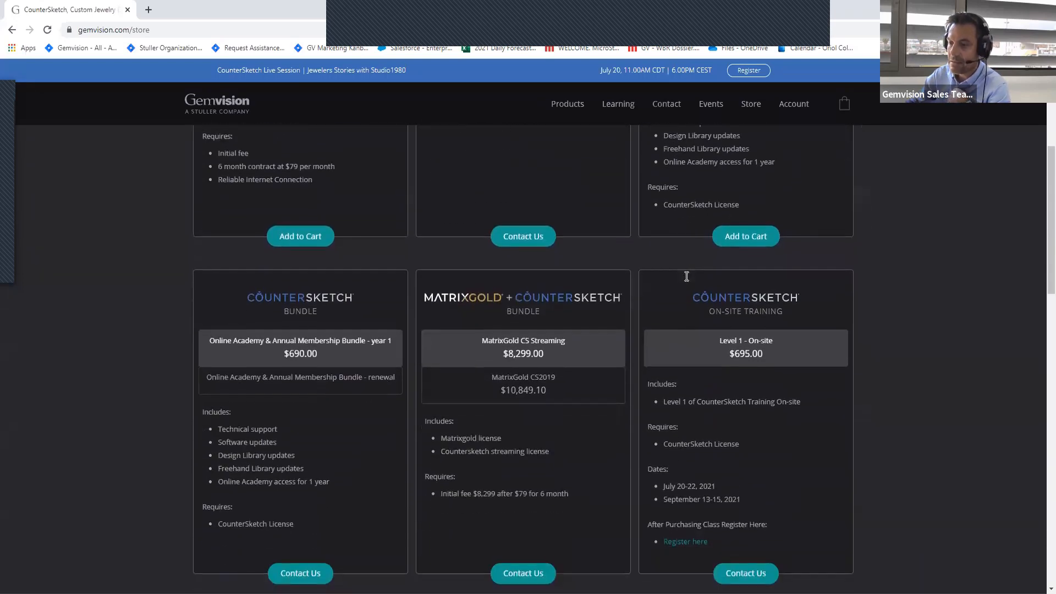
scroll(686, 279, "down", 3)
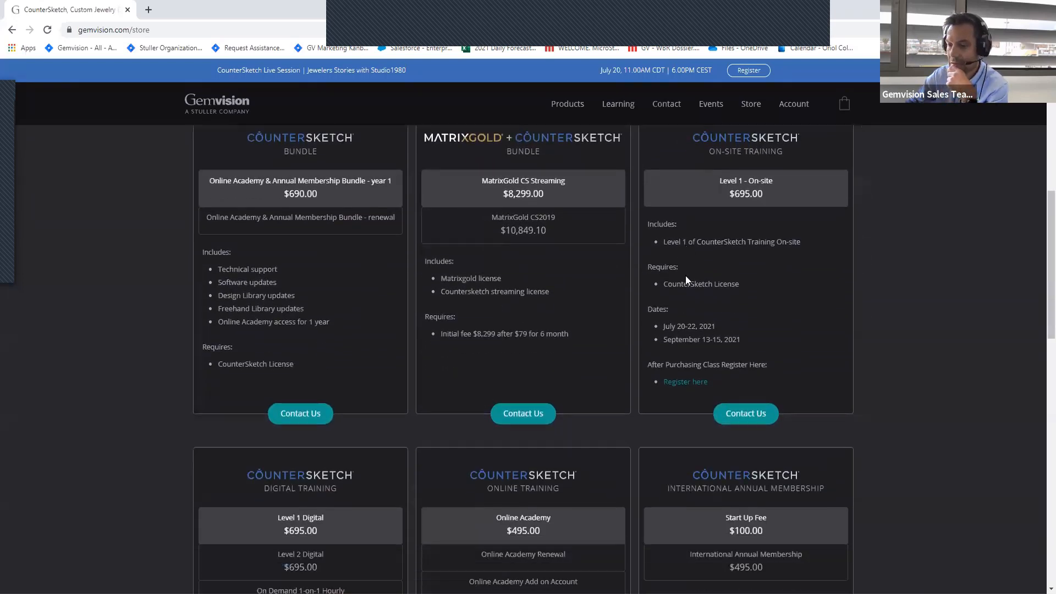
scroll(685, 279, "down", 4)
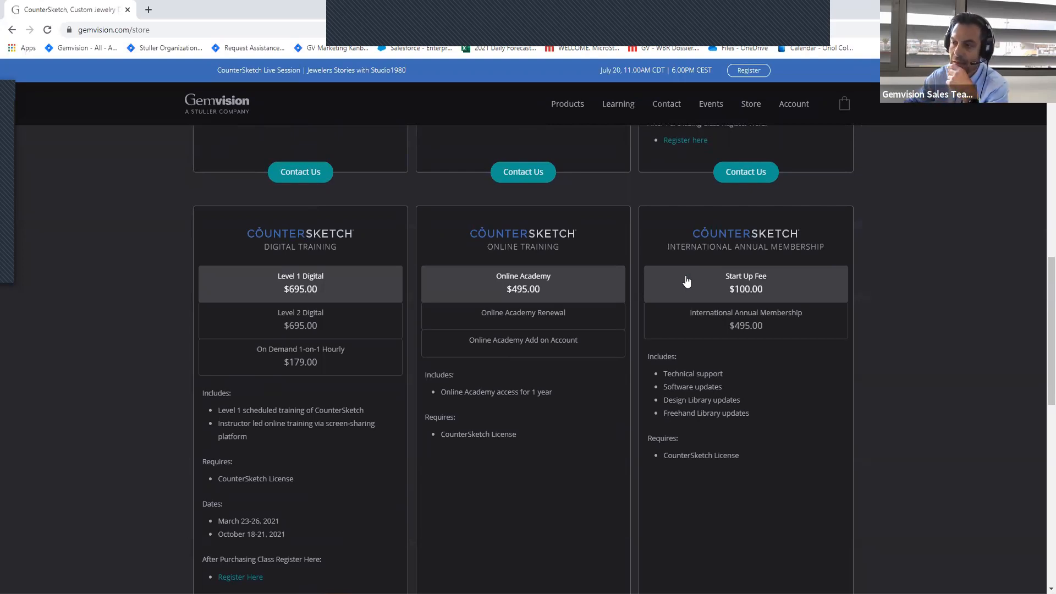
scroll(685, 279, "down", 5)
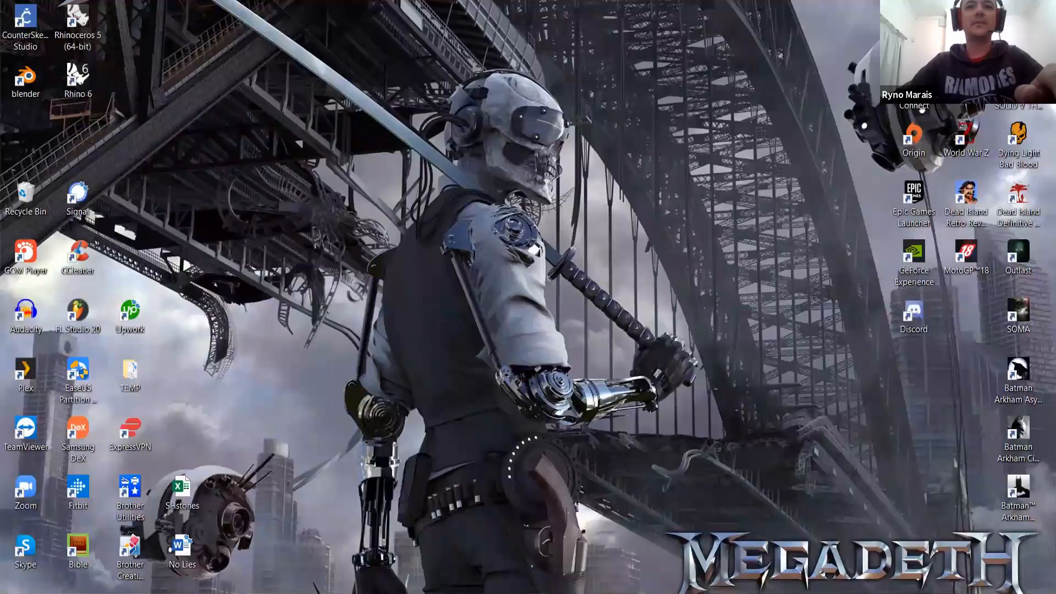
- Switch to CounterSketch and start a new Freehand design
mouse_move(503, 593)
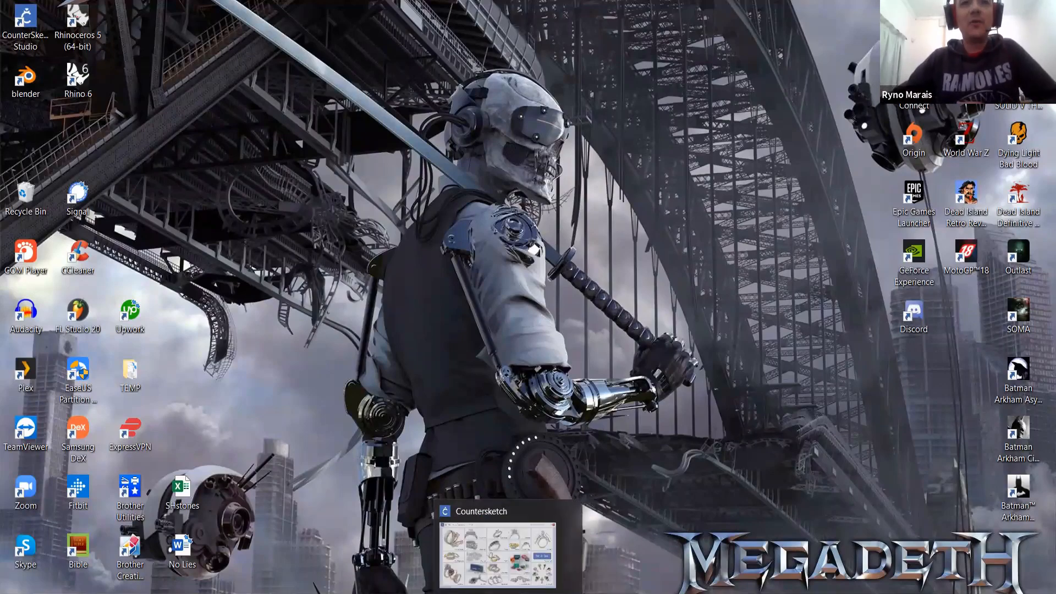
left_click(501, 592)
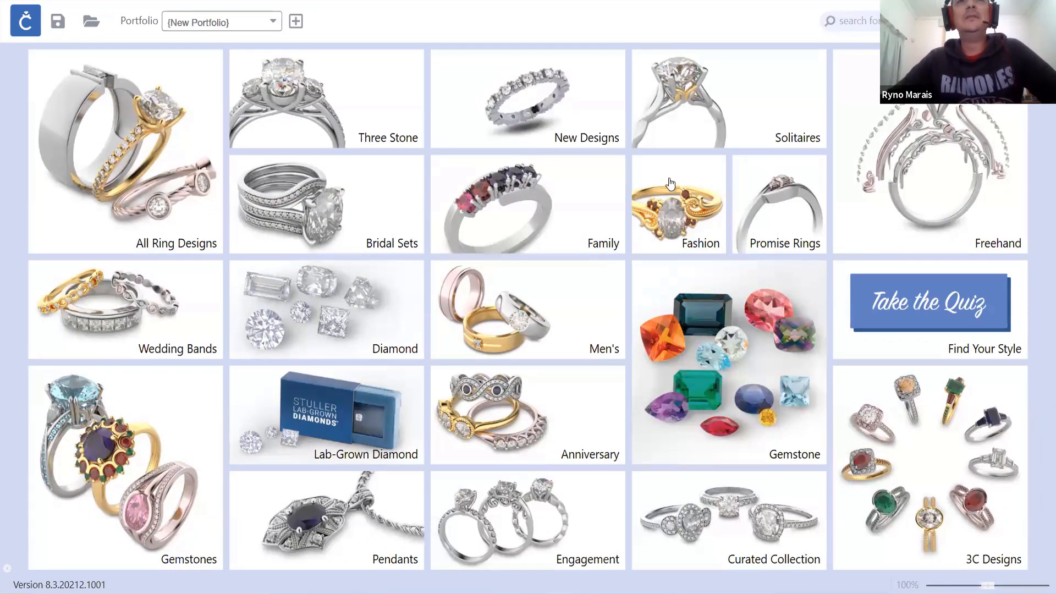
left_click(868, 152)
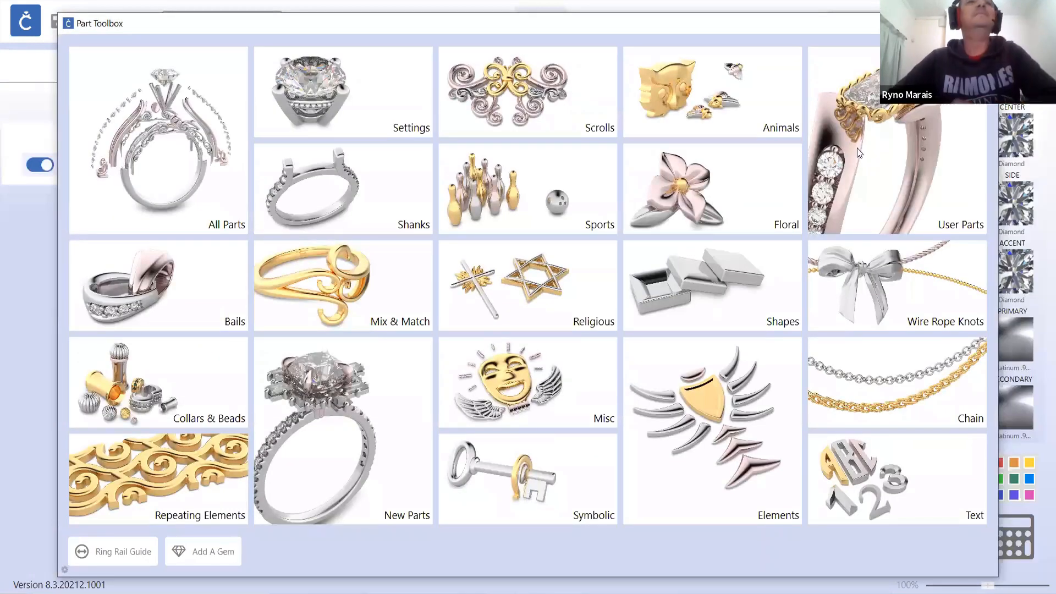
- Show the Settings parts in front view and add setting CP-SE-055 from the second page to the design
left_click(340, 112)
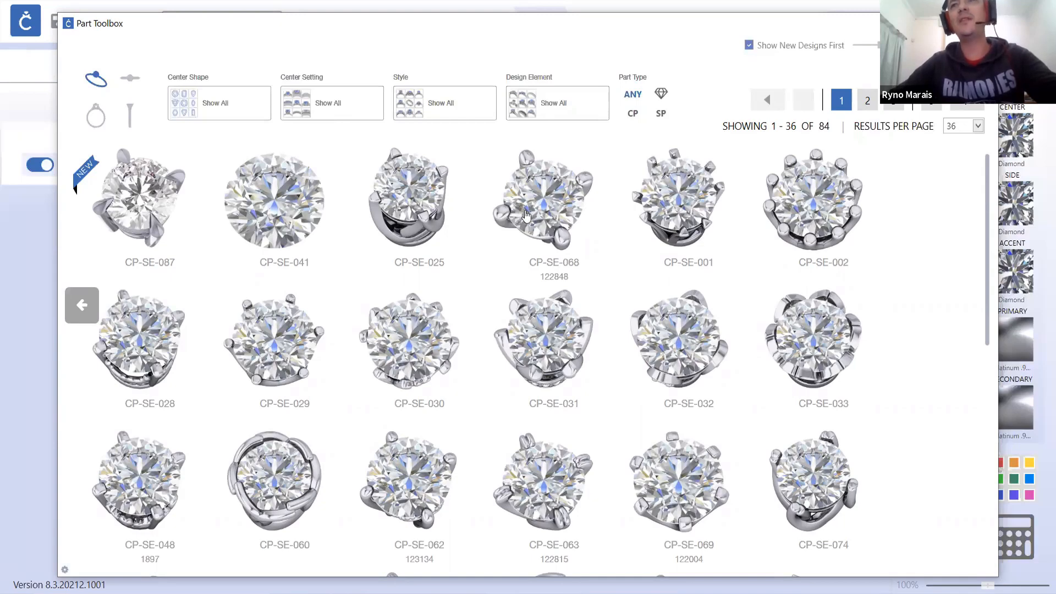
left_click(96, 115)
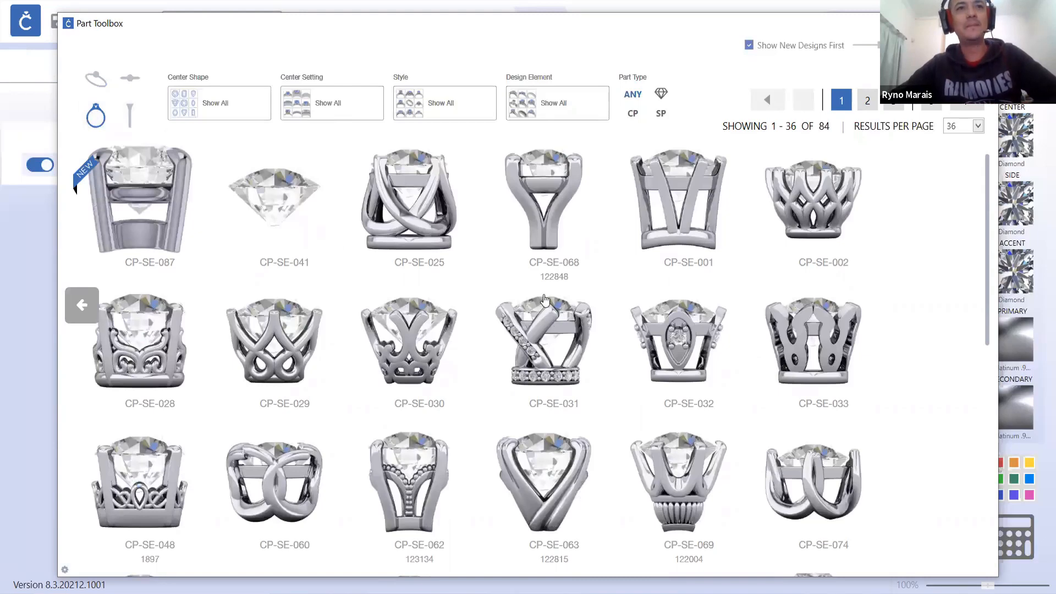
scroll(607, 280, "down", 9)
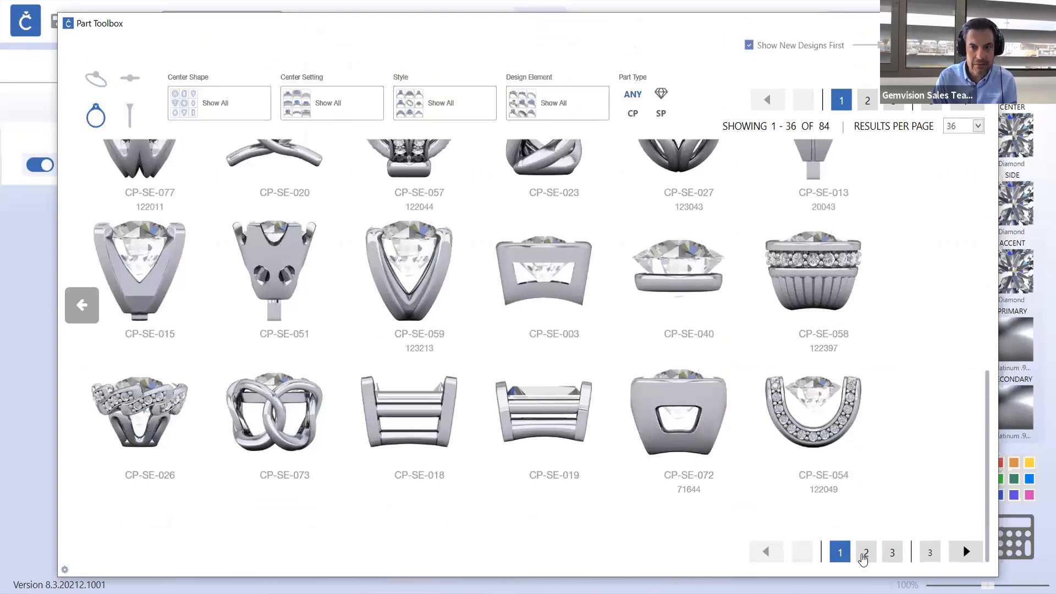
left_click(864, 553)
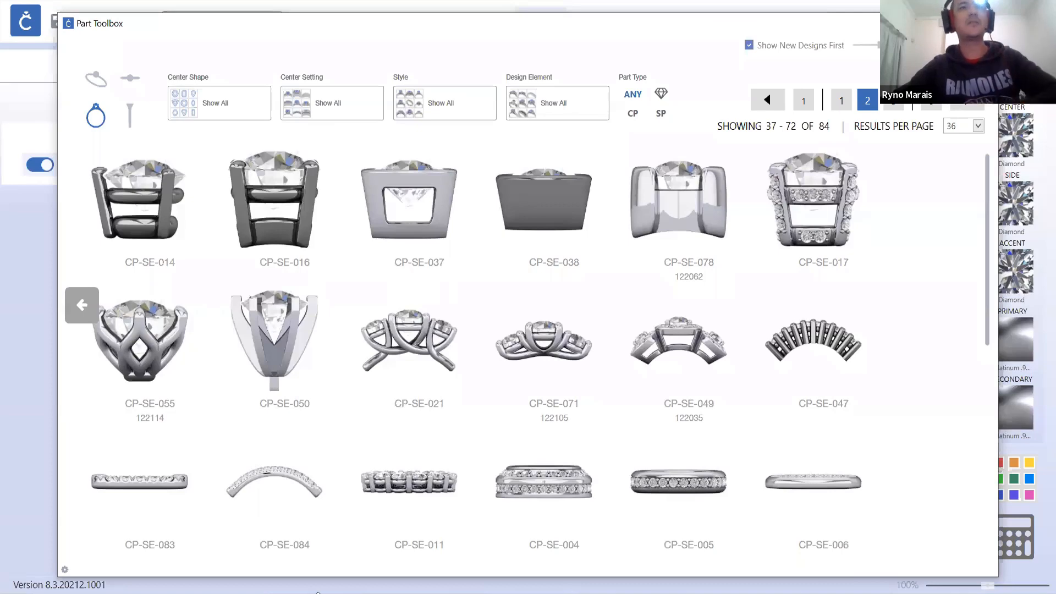
left_click(144, 346)
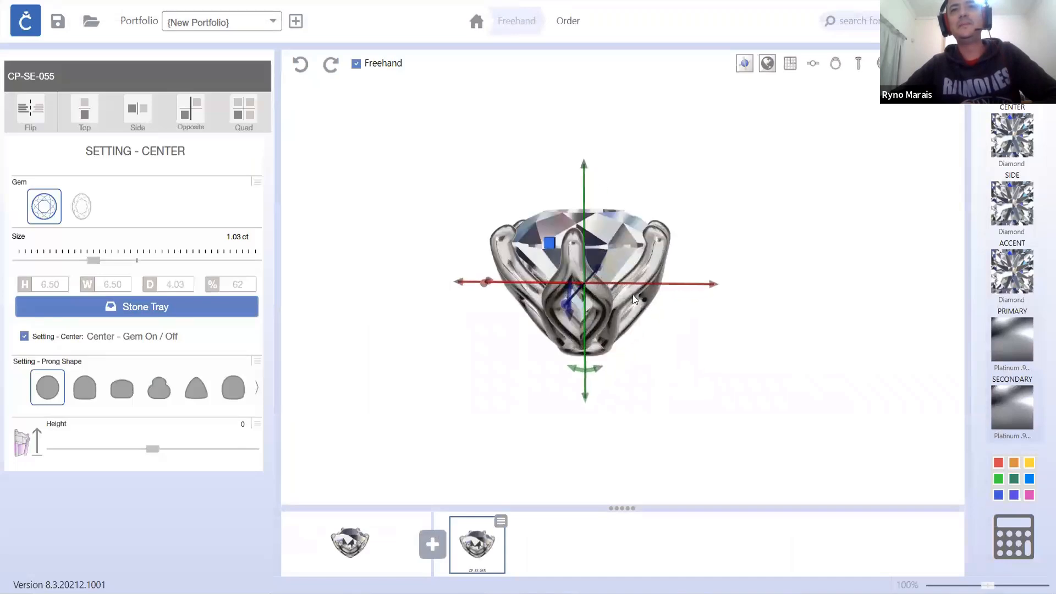
- Set the centre gem of setting CP-SE-055 to 8 mm height and 8 mm width
right_click_drag(552, 312, 646, 284)
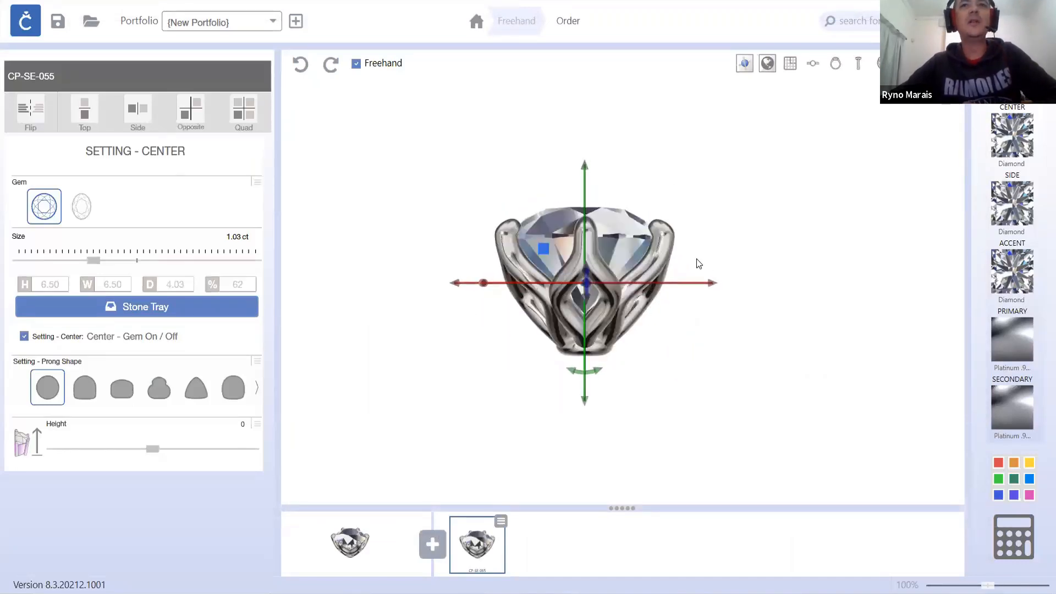
right_click_drag(696, 262, 715, 184)
right_click_drag(641, 236, 593, 286)
double_click(54, 283)
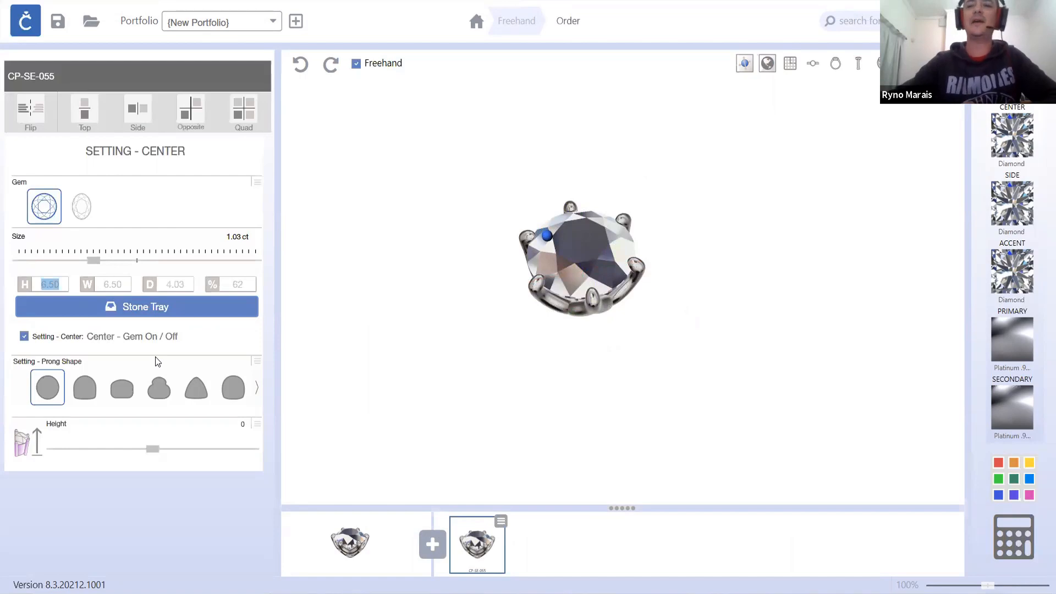
type("8")
double_click(118, 283)
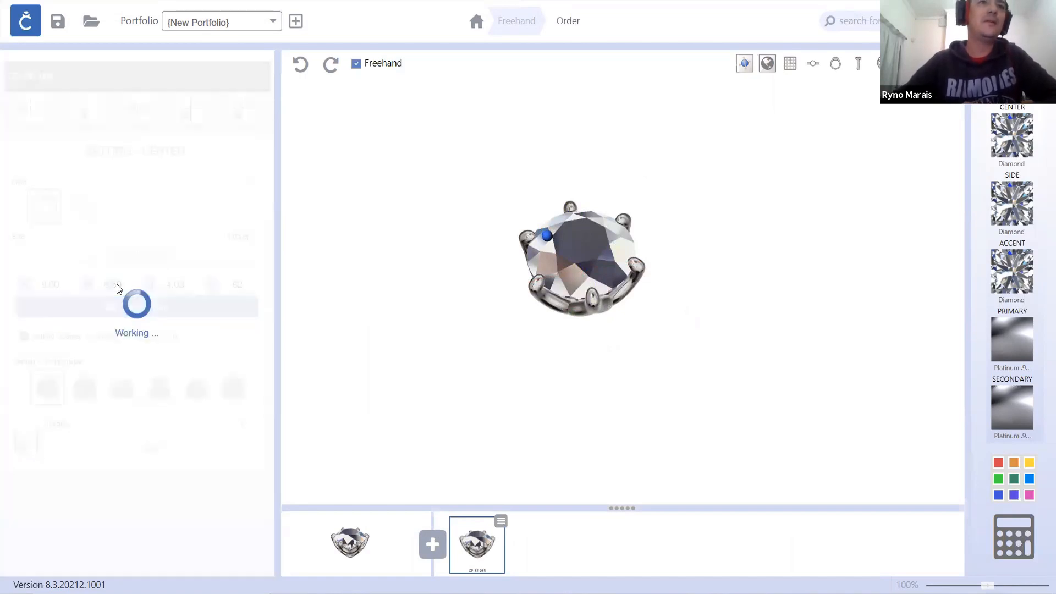
type("8")
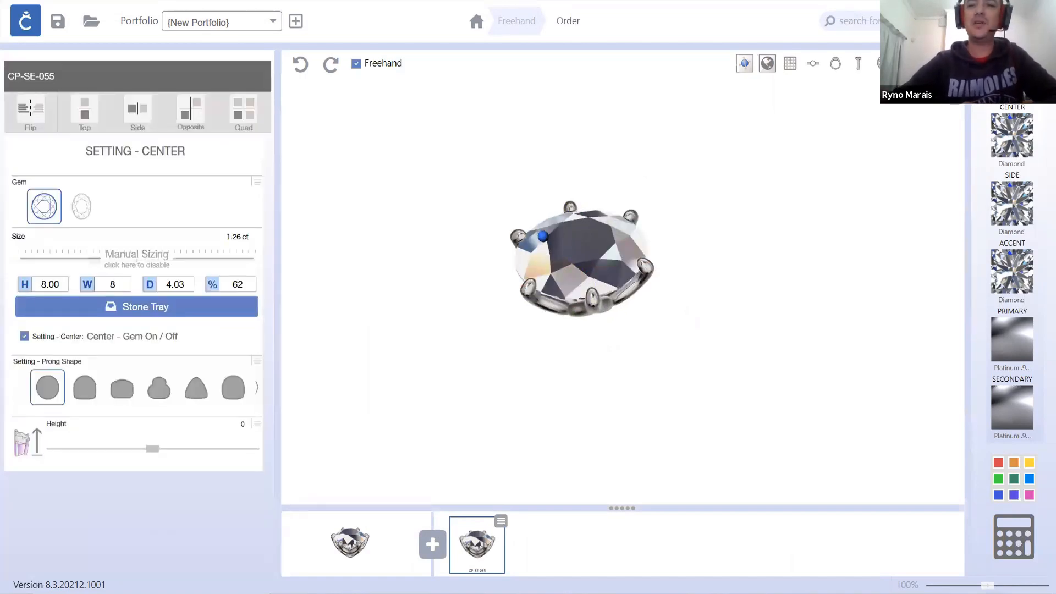
key("Return")
right_click_drag(594, 293, 663, 226)
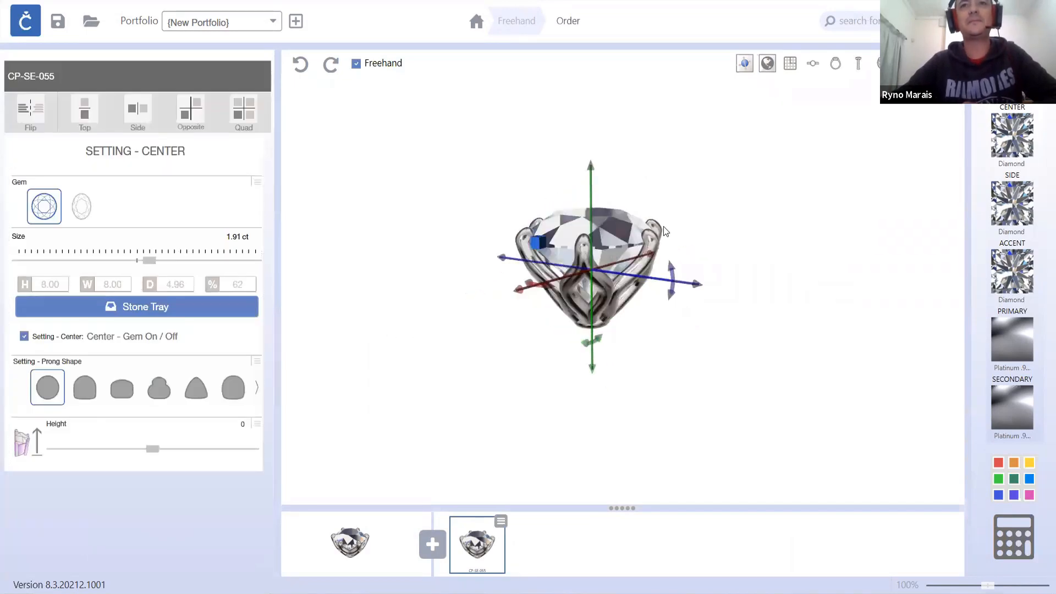
- Add a ring rail guide to the design in front view and enable its Ring Rail Guides option
left_click(835, 63)
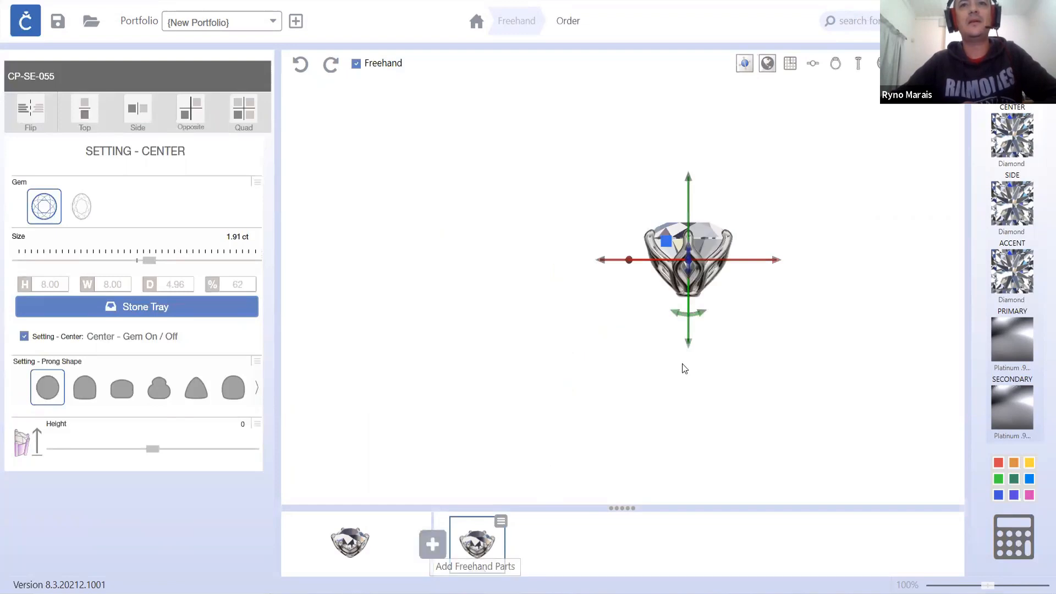
right_click_drag(699, 345, 626, 375)
left_click(431, 545)
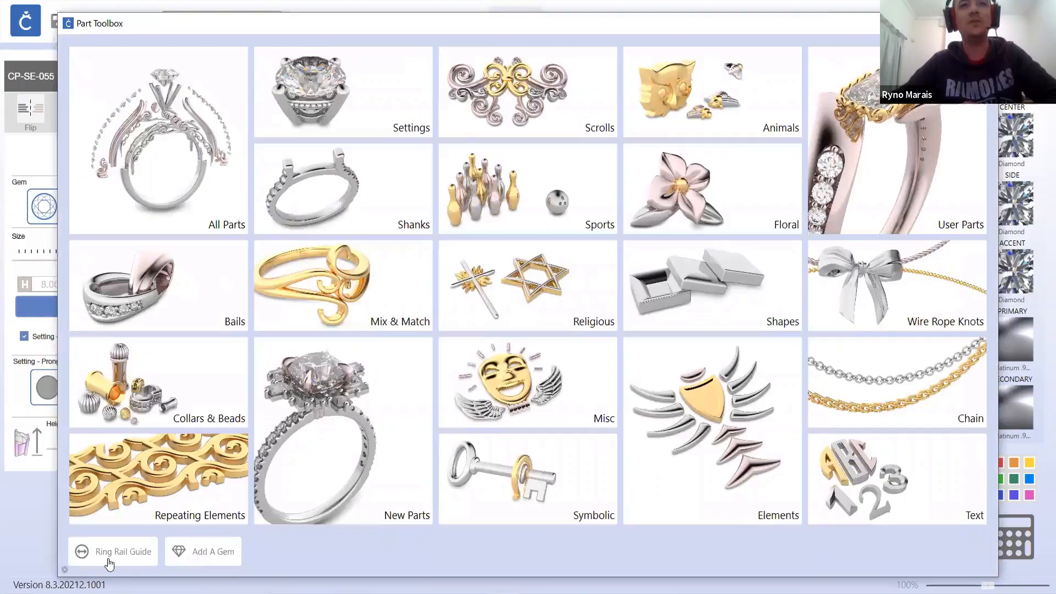
left_click(584, 412)
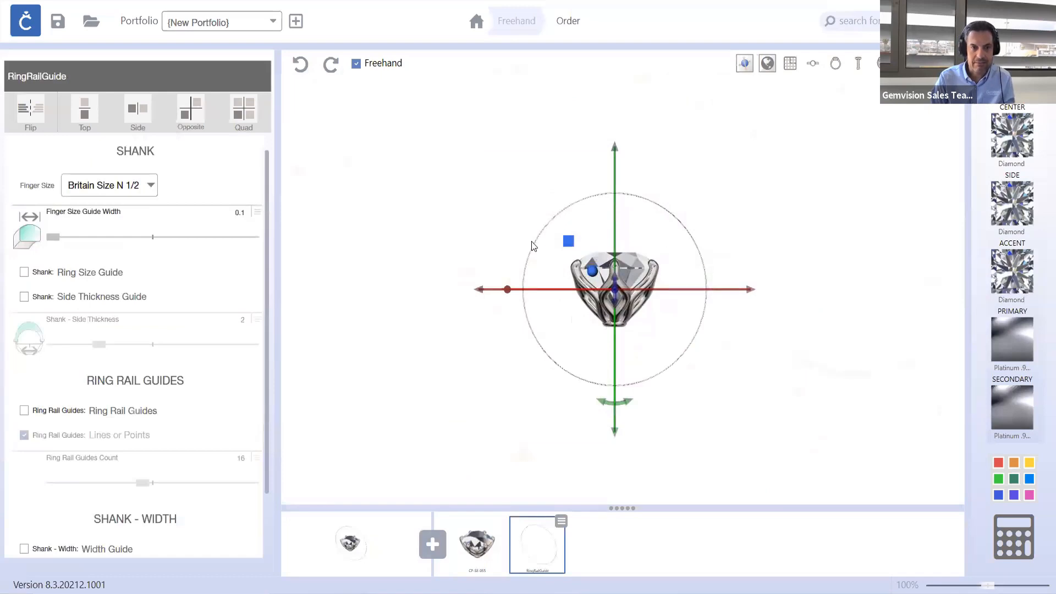
left_click(24, 411)
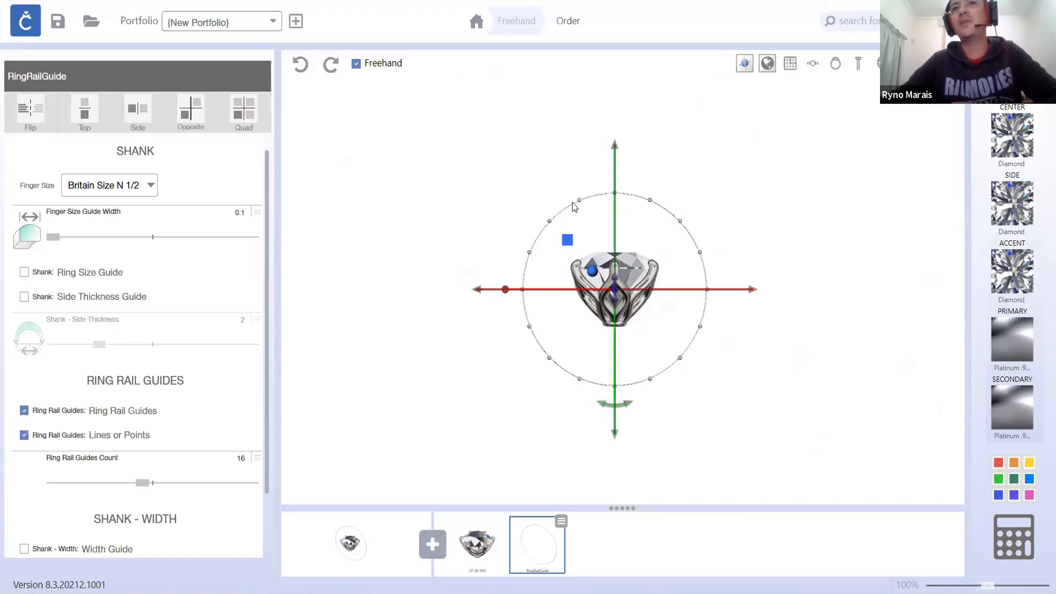
middle_click_drag(613, 232, 579, 292)
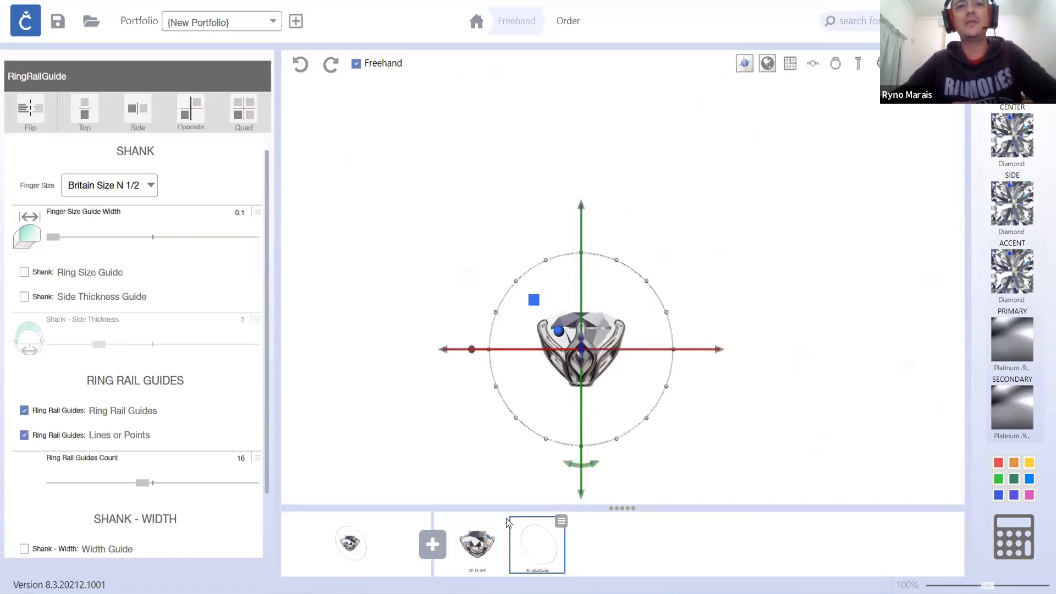
- Move the CP-SE-055 setting vertically so it sits on top of the ring rail circle, and check it in perspective
left_click(482, 541)
left_click_drag(580, 434, 592, 297)
left_click(596, 352)
scroll(596, 352, "down", 3)
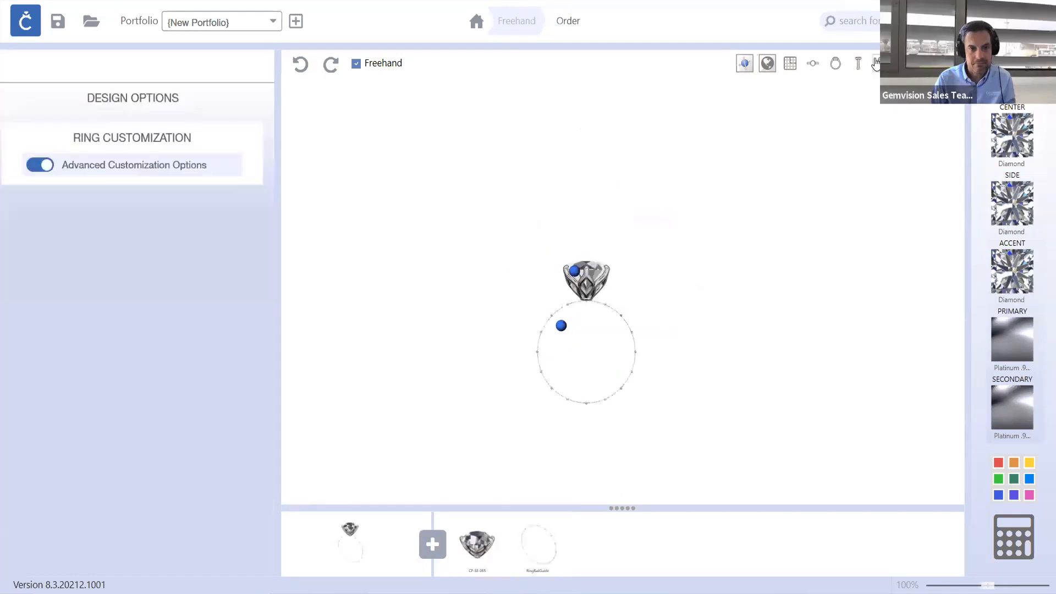
right_click_drag(619, 357, 703, 273, "shift")
left_click(878, 64)
scroll(693, 279, "up", 5)
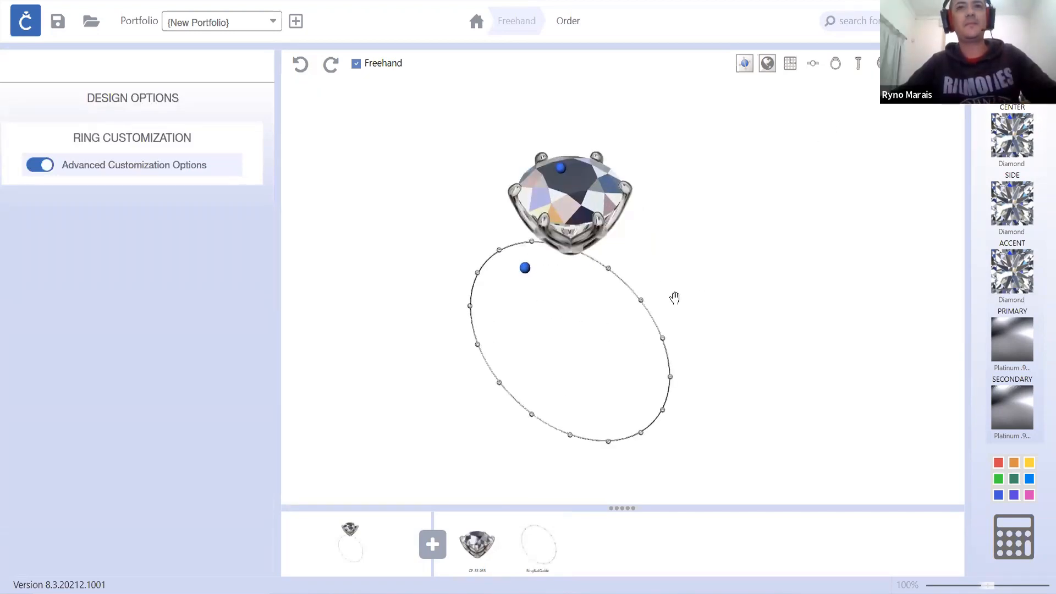
scroll(674, 297, "down", 2)
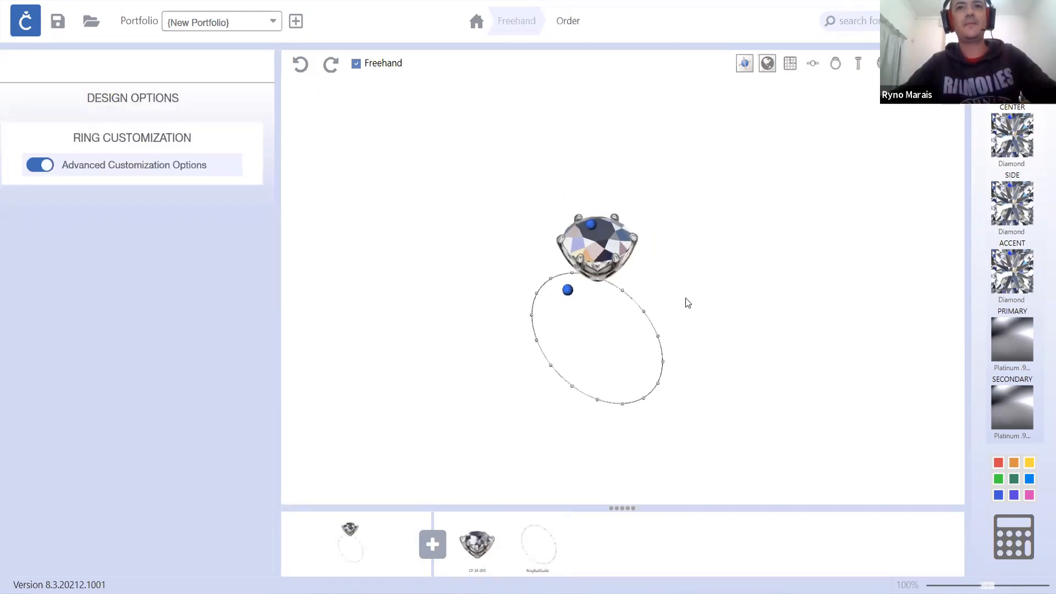
- Browse the Shanks parts in perspective view, preview shank CP-SH-078, and add shank CP-SH-098 from the second page instead
left_click(432, 544)
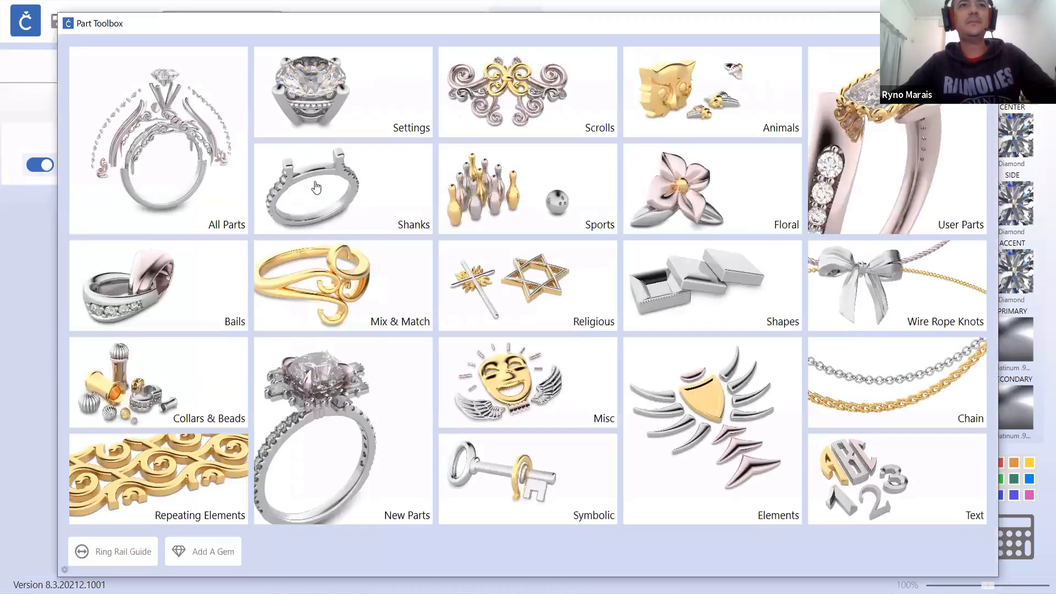
left_click(315, 187)
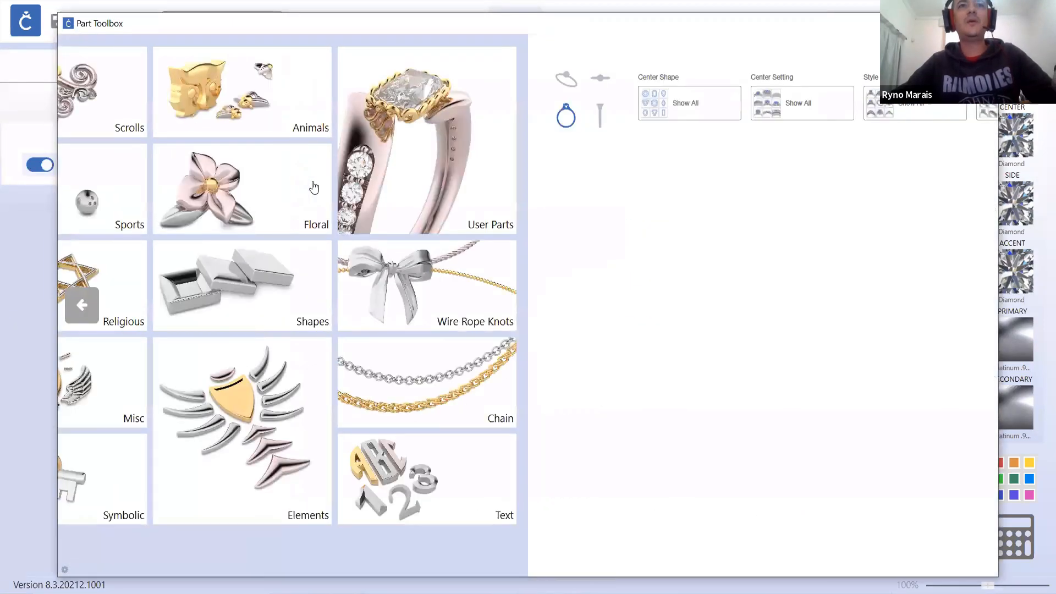
left_click(109, 82)
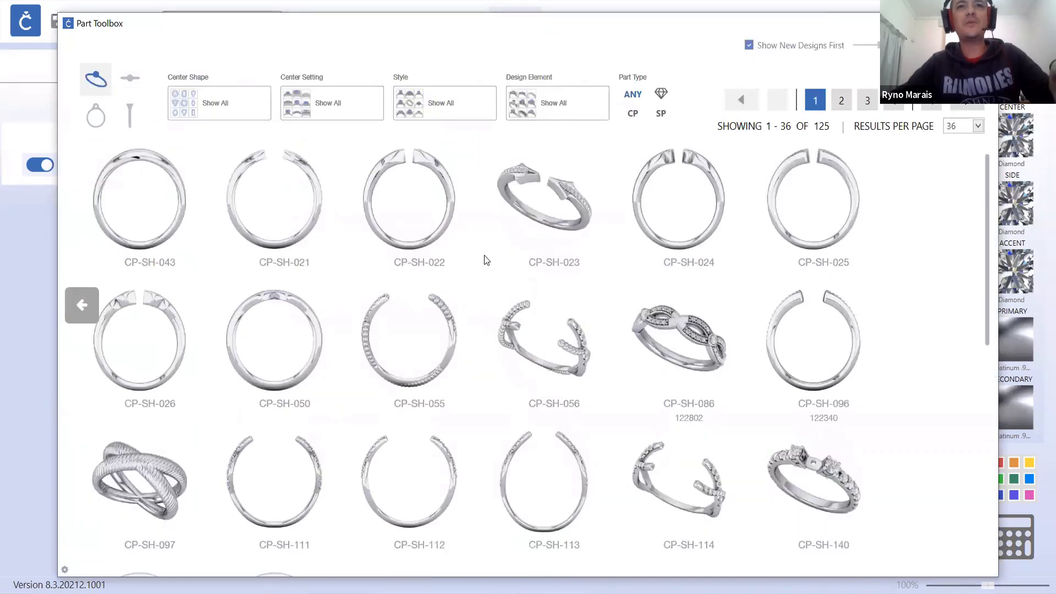
scroll(741, 400, "down", 9)
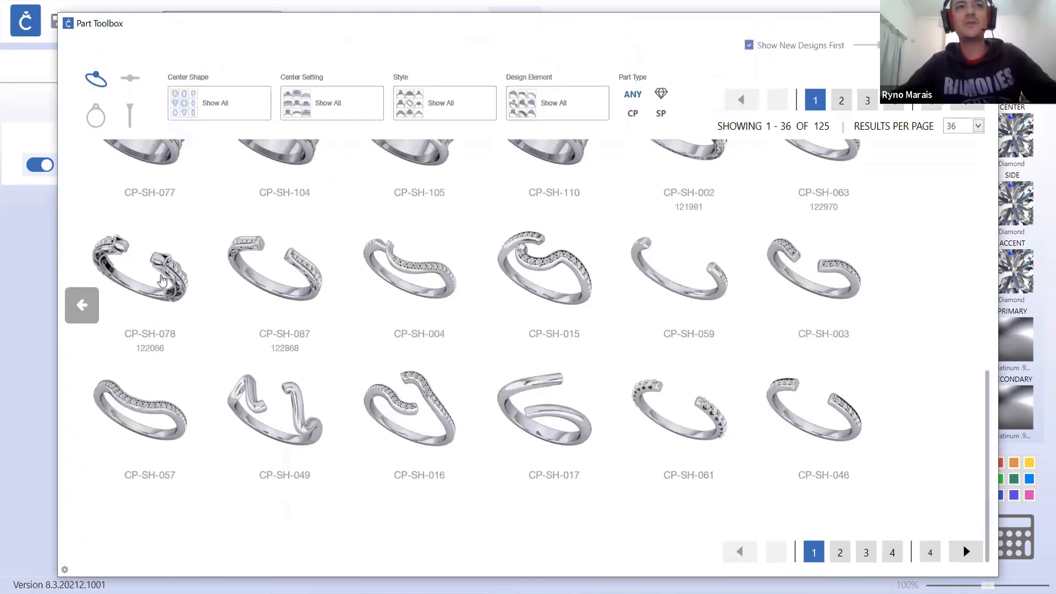
left_click(162, 280)
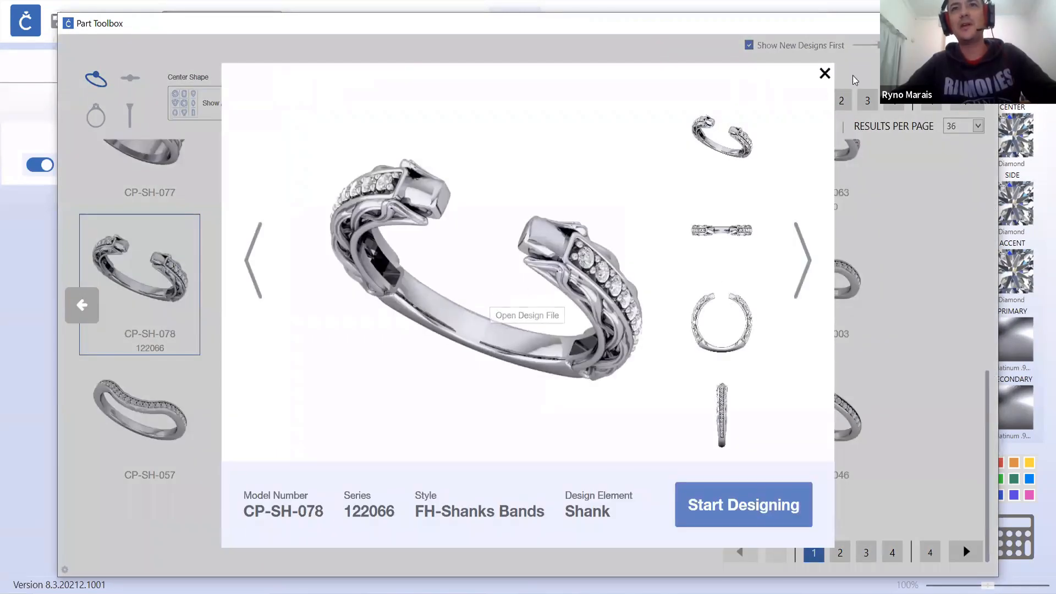
left_click(823, 76)
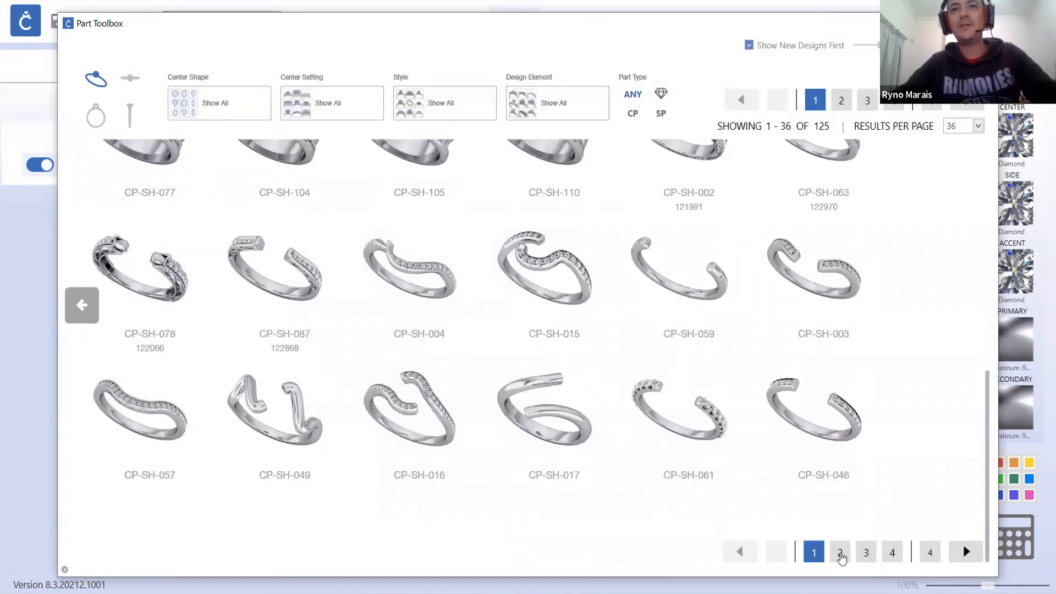
left_click(840, 552)
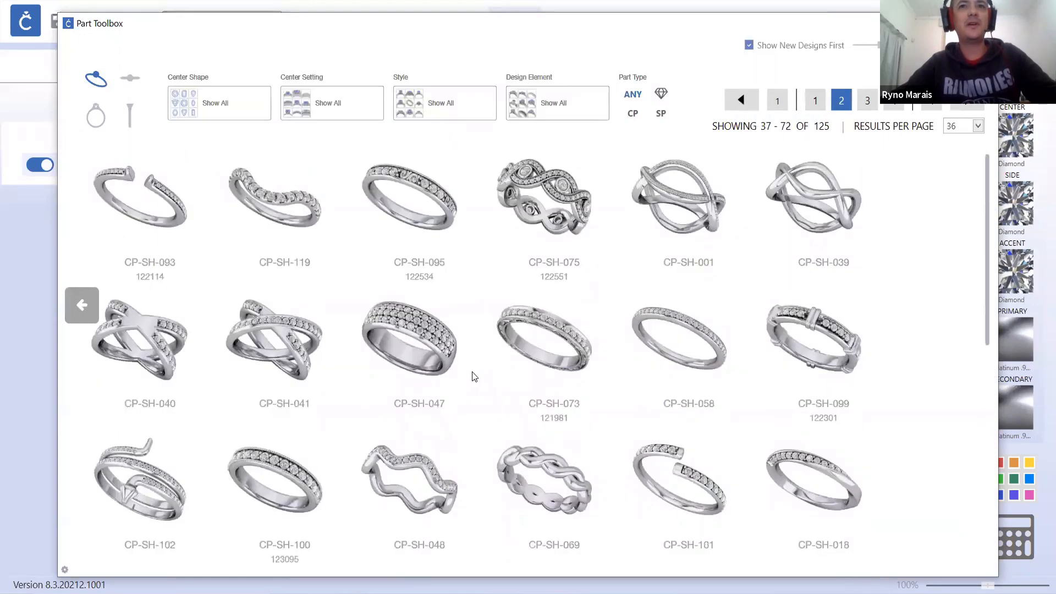
scroll(574, 345, "down", 2)
scroll(575, 345, "down", 5)
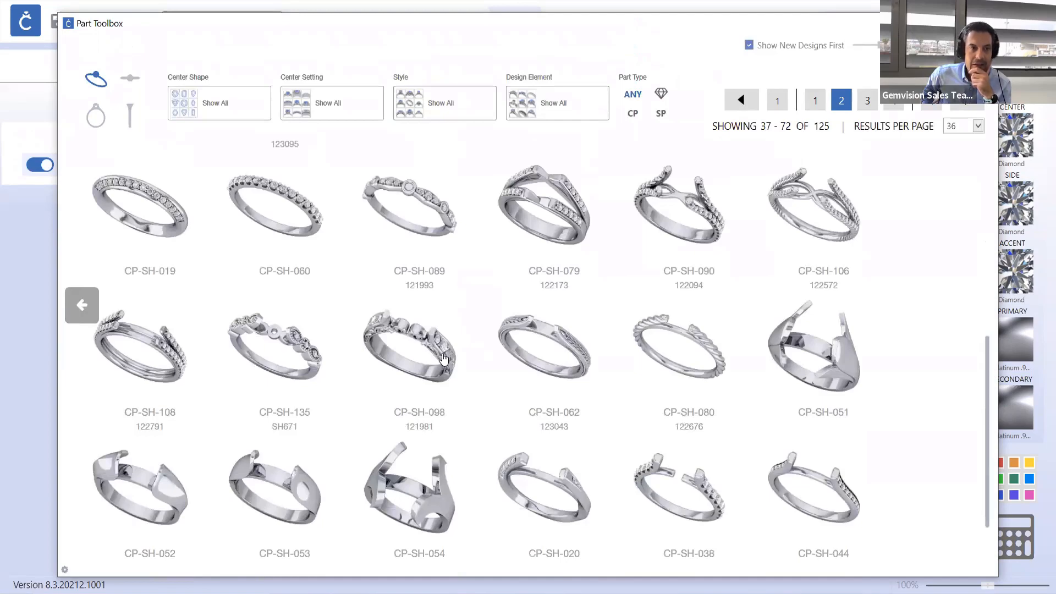
left_click(444, 358)
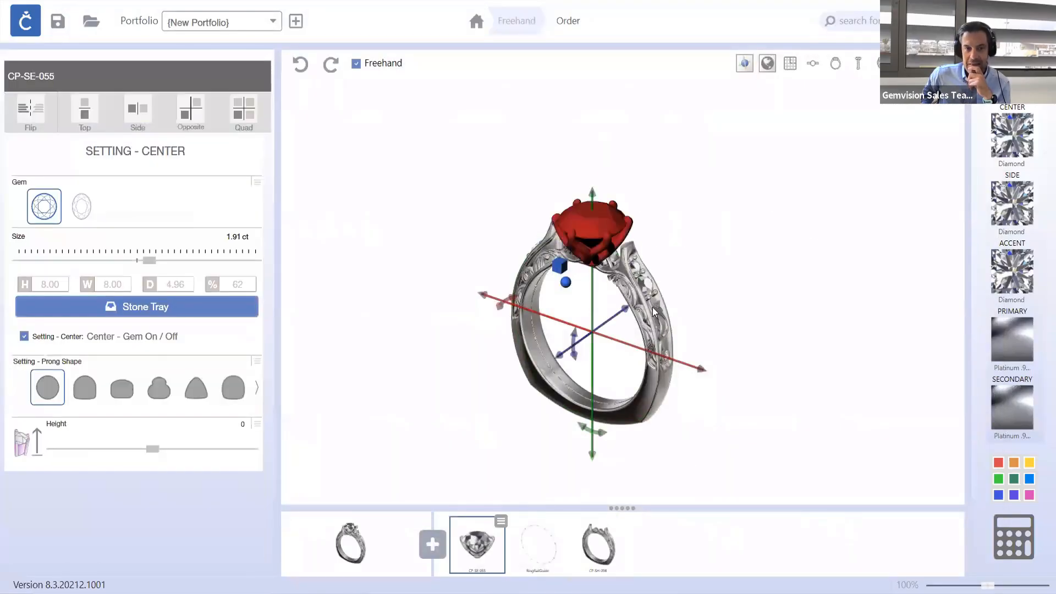
- Raise center setting CP-SE-055 vertically so it clears the top of the shank
left_click(476, 541)
left_click_drag(593, 149, 594, 141)
left_click(702, 235)
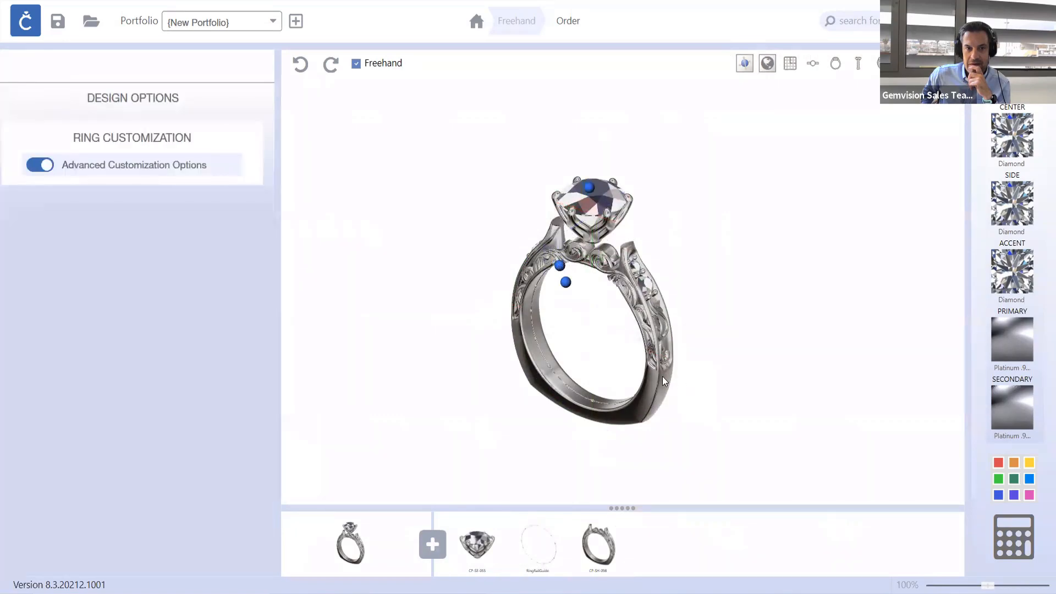
- Examine the gap between the raised setting and the shank in front view and from several angles
left_click(835, 63)
scroll(709, 282, "up", 4)
scroll(710, 283, "up", 2)
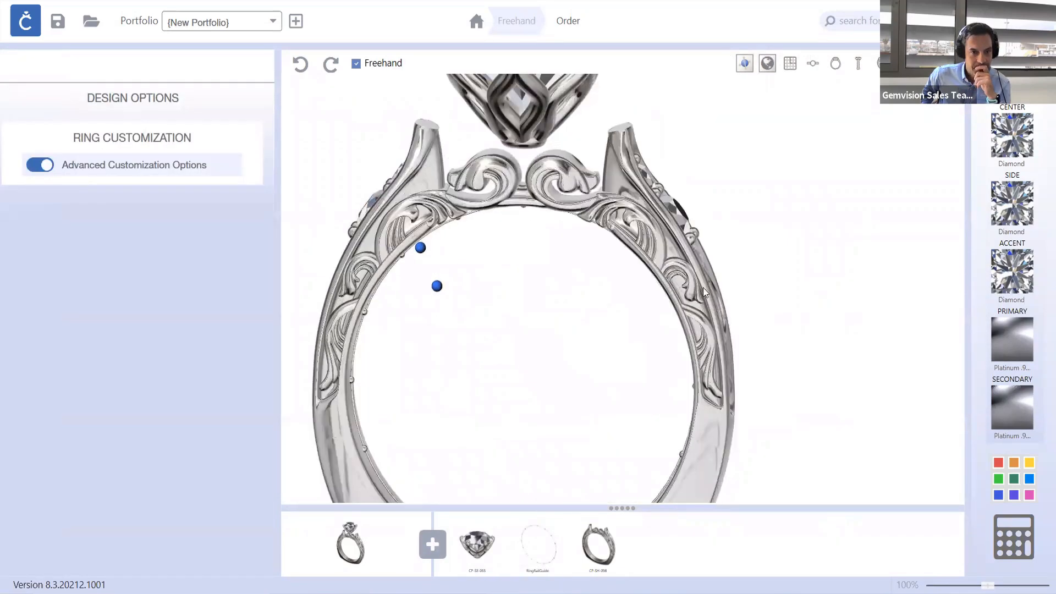
scroll(703, 287, "down", 4)
left_click_drag(598, 329, 577, 330)
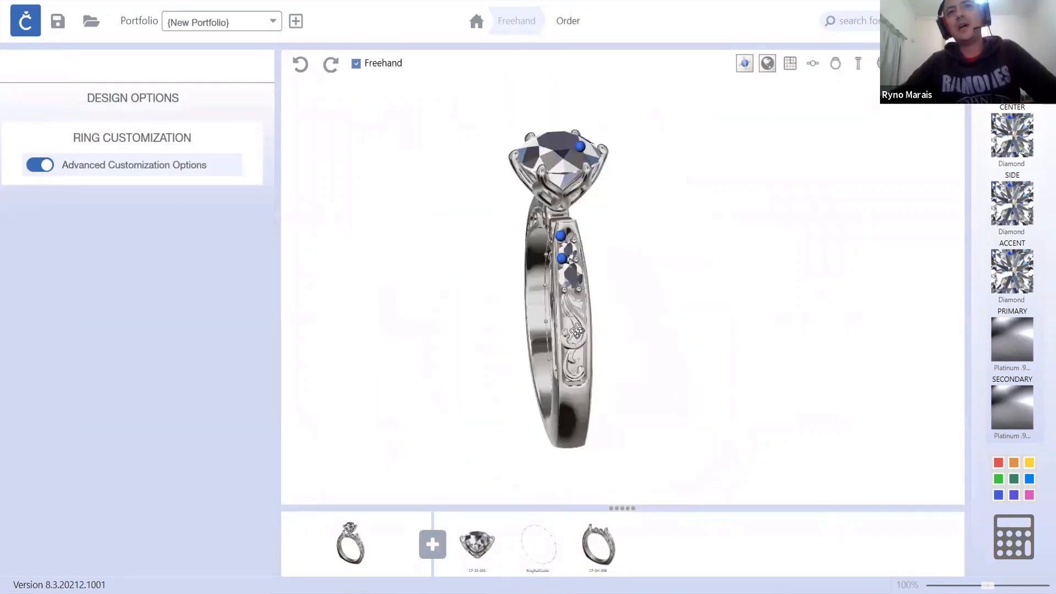
right_click_drag(577, 330, 724, 264)
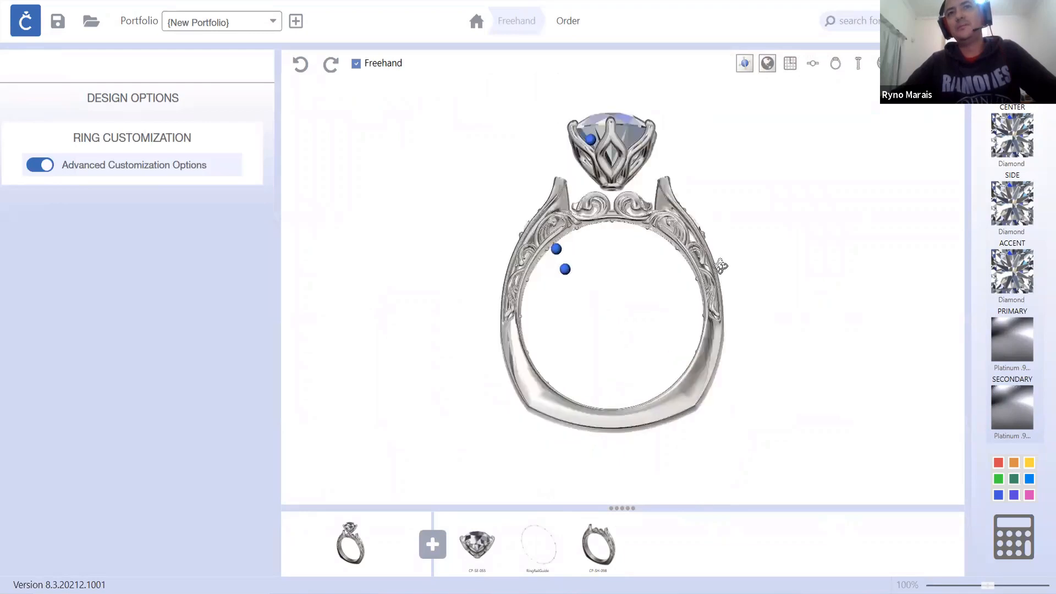
left_click_drag(688, 294, 514, 246)
scroll(633, 305, "up", 1)
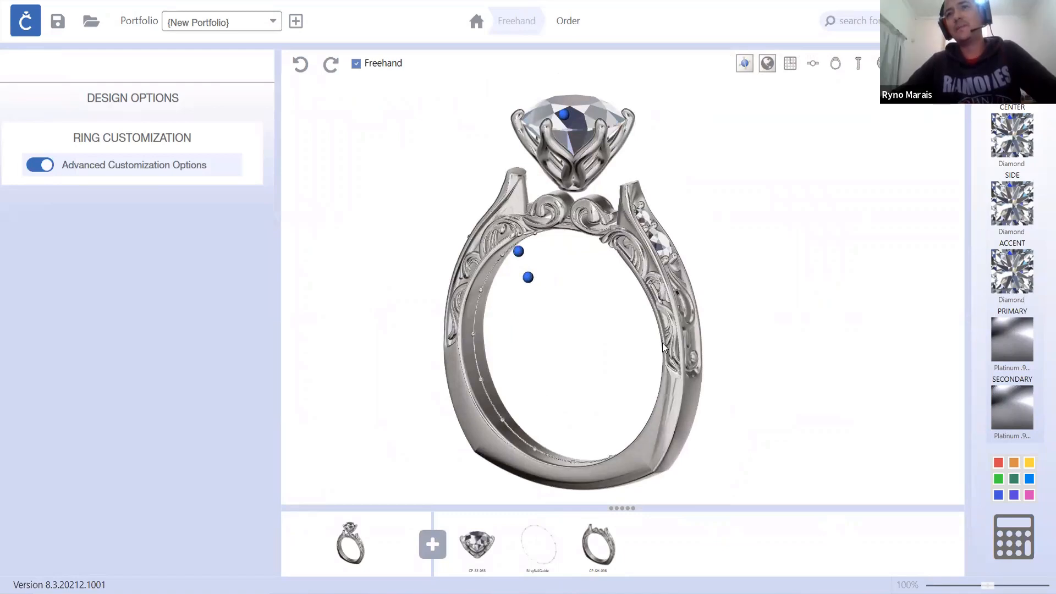
left_click_drag(654, 318, 637, 328)
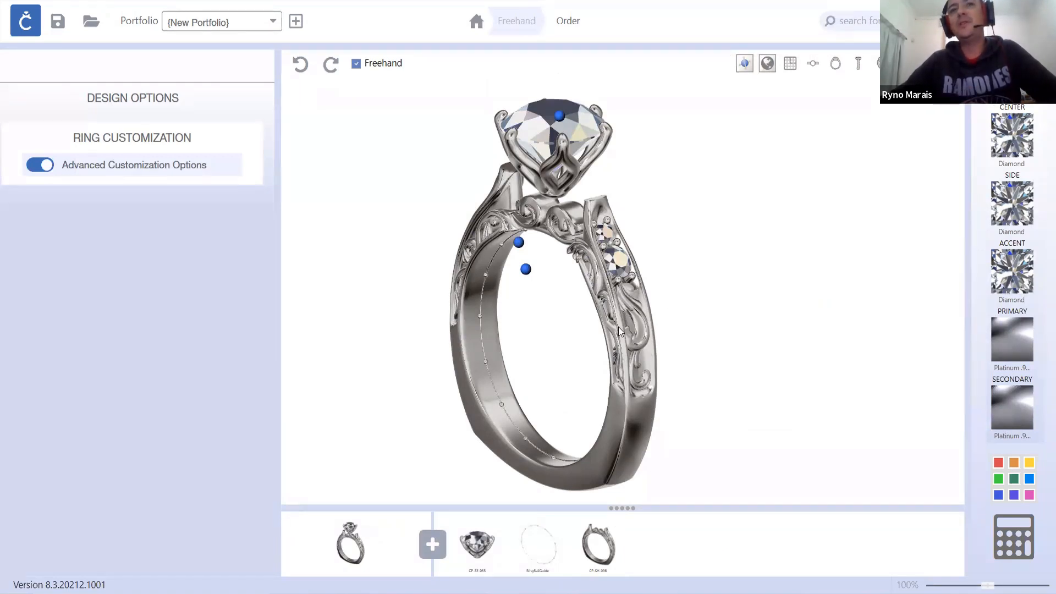
left_click_drag(618, 327, 653, 312)
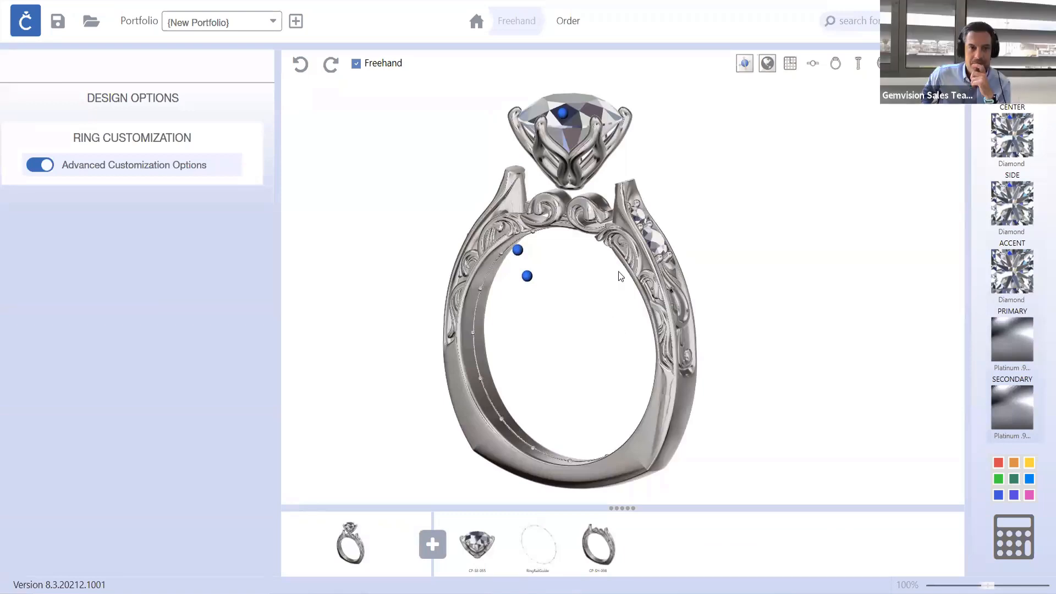
left_click_drag(619, 256, 652, 250)
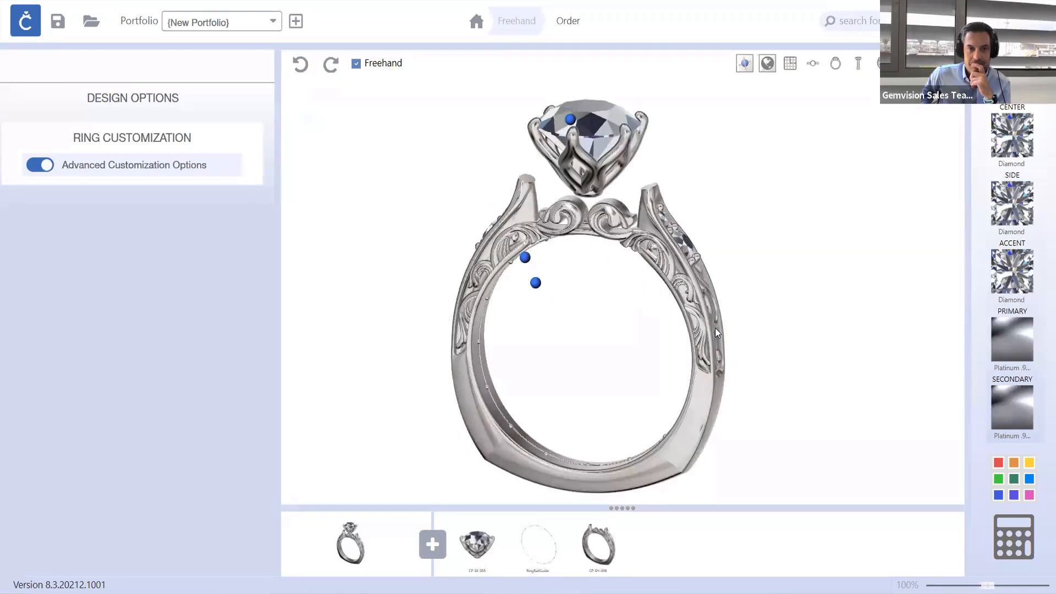
left_click_drag(713, 330, 637, 342)
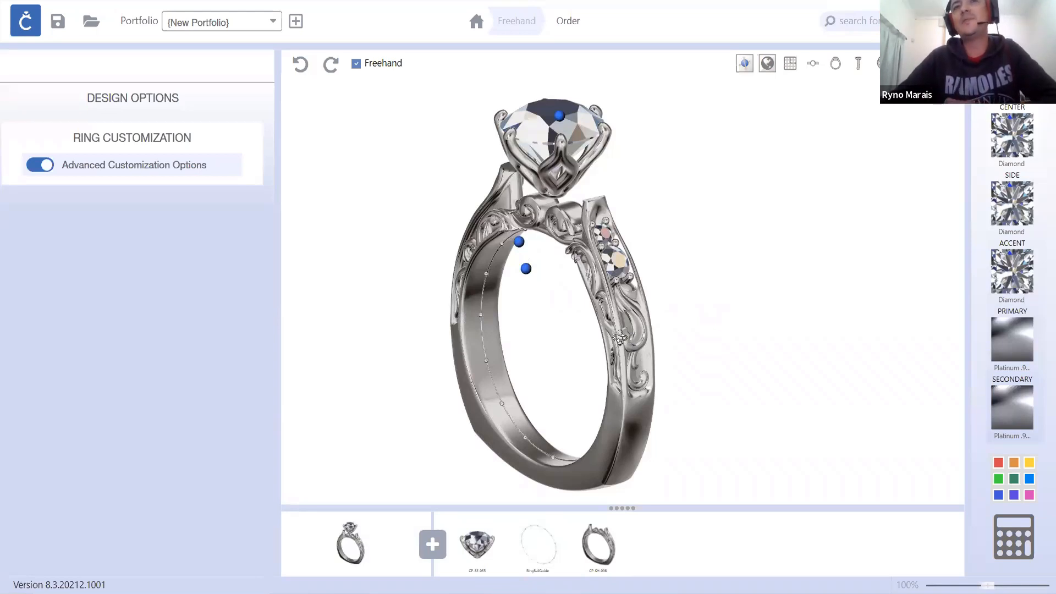
right_click_drag(618, 331, 610, 335)
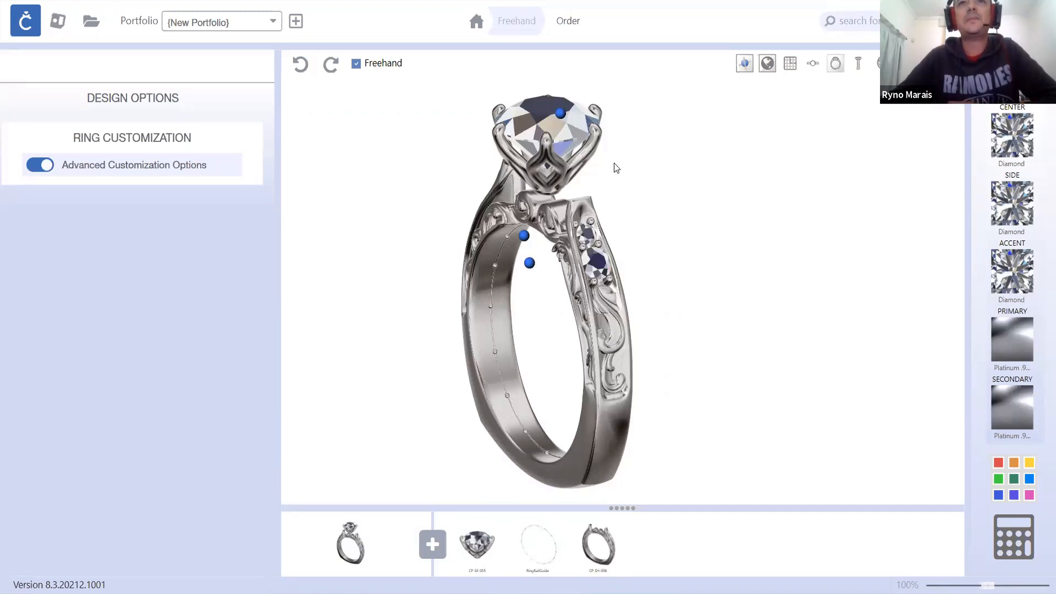
- Lower the CP-SE-055 setting vertically in front view until its base rests on the scrolls at the shank's top
scroll(637, 166, "up", 7)
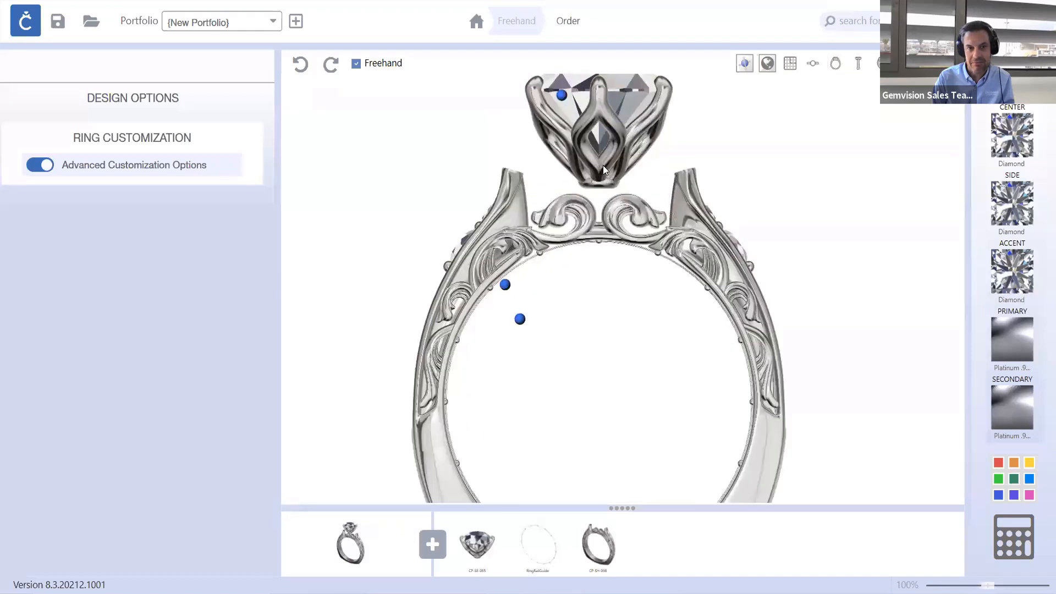
right_click_drag(603, 165, 583, 231)
left_click(583, 231)
left_click_drag(585, 86, 592, 104)
scroll(613, 295, "up", 4)
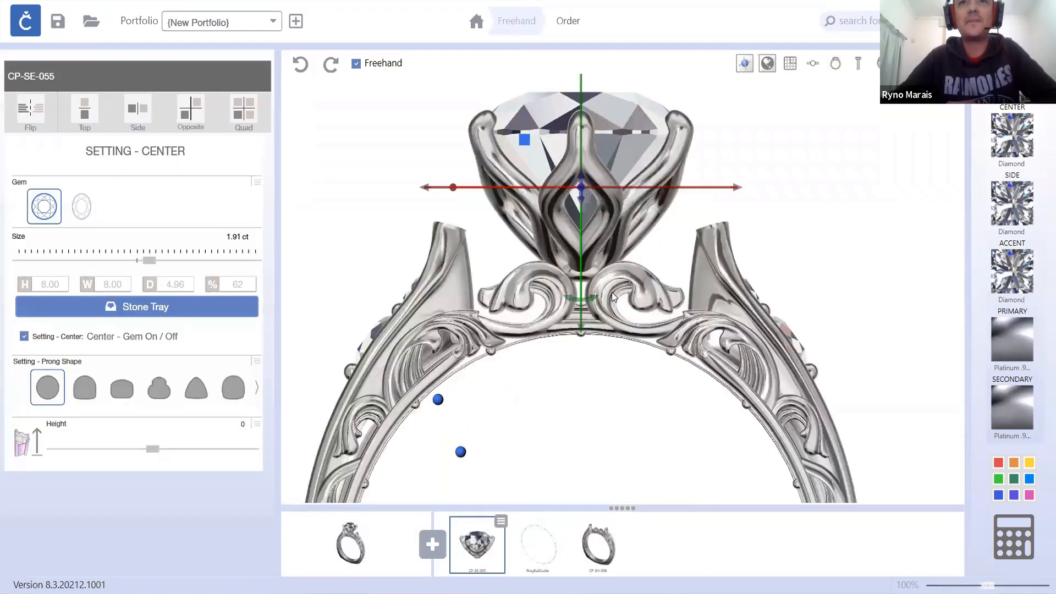
- Examine in front view how the base of the lowered setting meets the shank's scrollwork
scroll(616, 286, "down", 5)
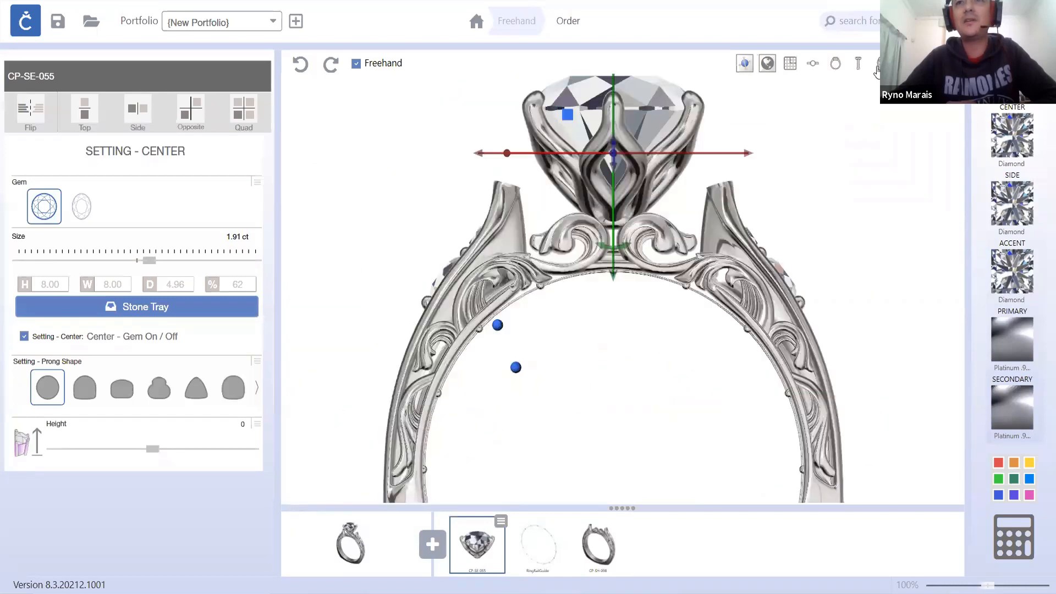
scroll(624, 236, "down", 5)
right_click_drag(624, 235, 682, 205)
scroll(623, 218, "up", 5)
scroll(660, 213, "down", 5)
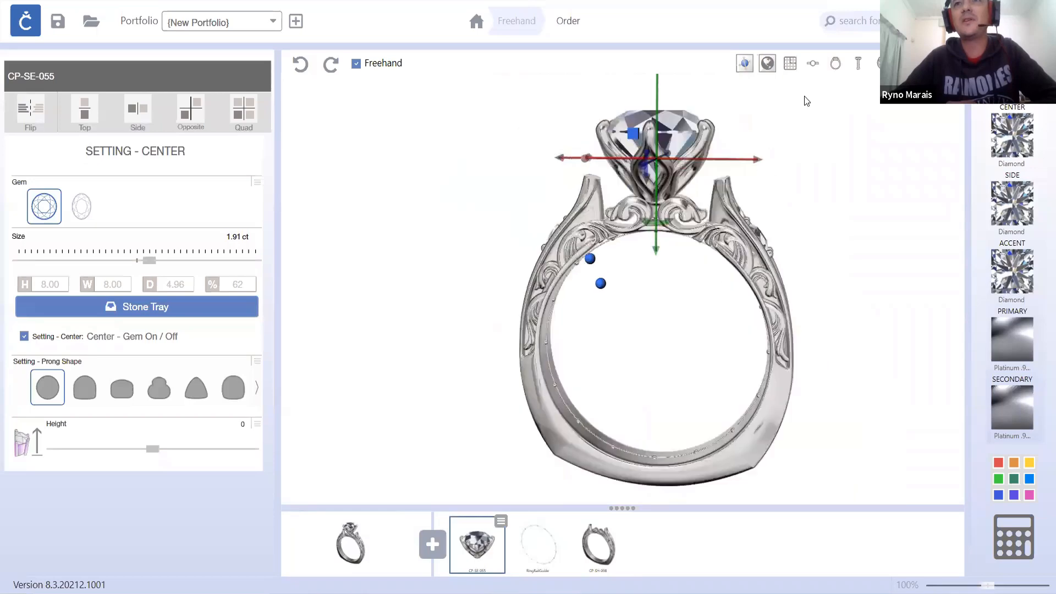
left_click(837, 68)
scroll(583, 260, "up", 3)
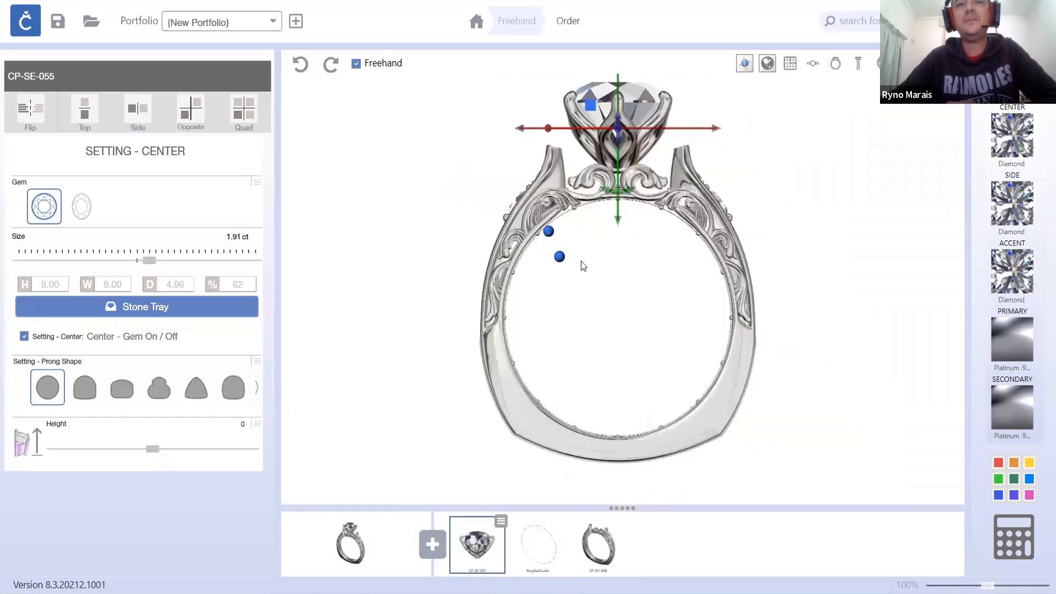
scroll(585, 256, "down", 4)
right_click_drag(672, 324, 700, 270, "shift")
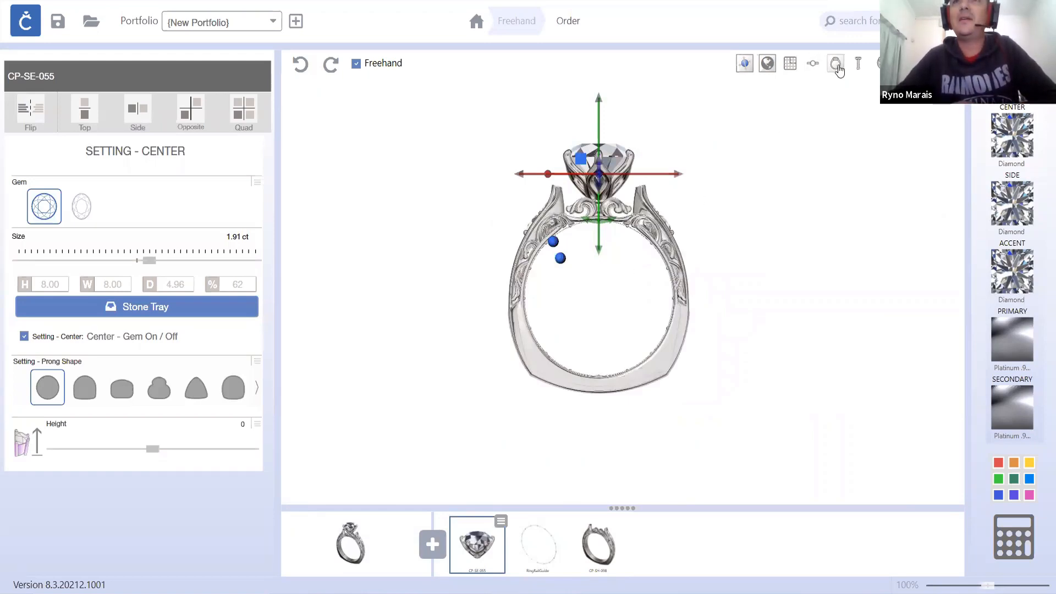
- Inspect the assembled setting and shank in perspective view, from the side stones round to the front
left_click(877, 63)
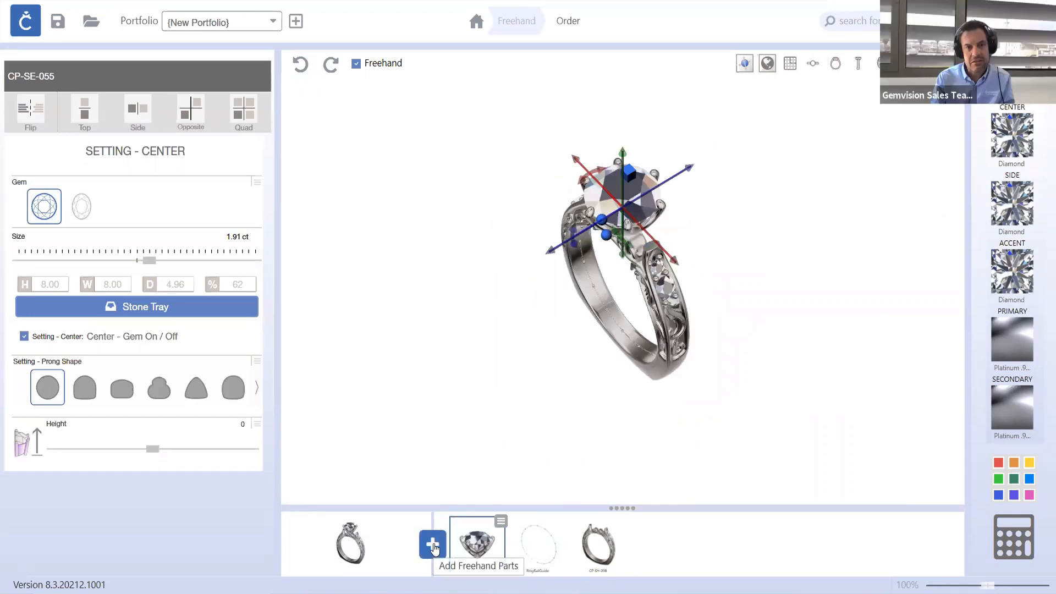
scroll(547, 241, "up", 3)
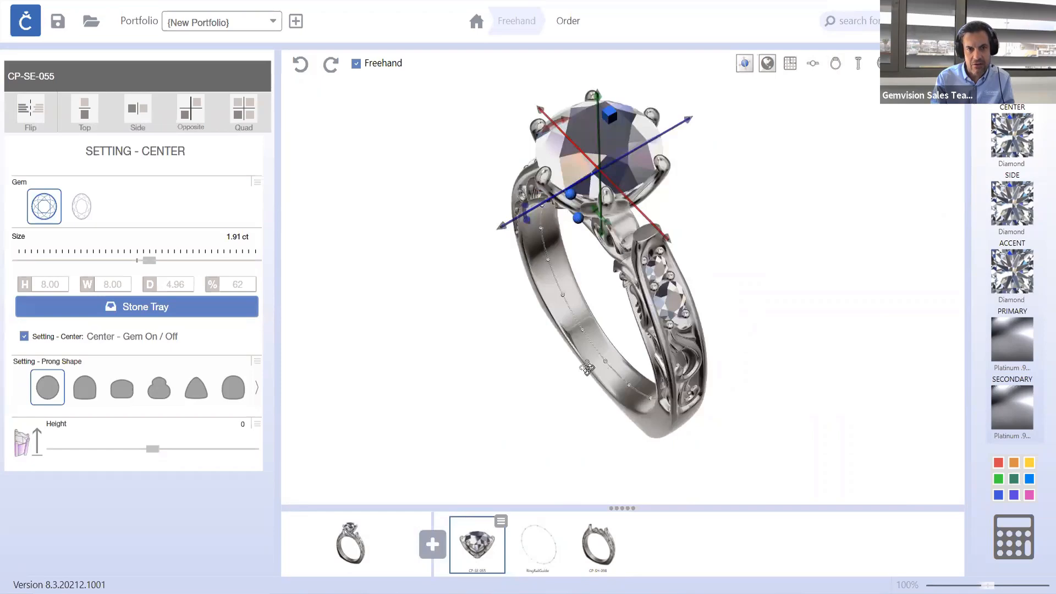
right_click_drag(586, 368, 642, 323)
scroll(638, 345, "down", 3)
middle_click_drag(635, 374, 633, 326)
scroll(646, 273, "up", 3)
right_click_drag(633, 325, 463, 387)
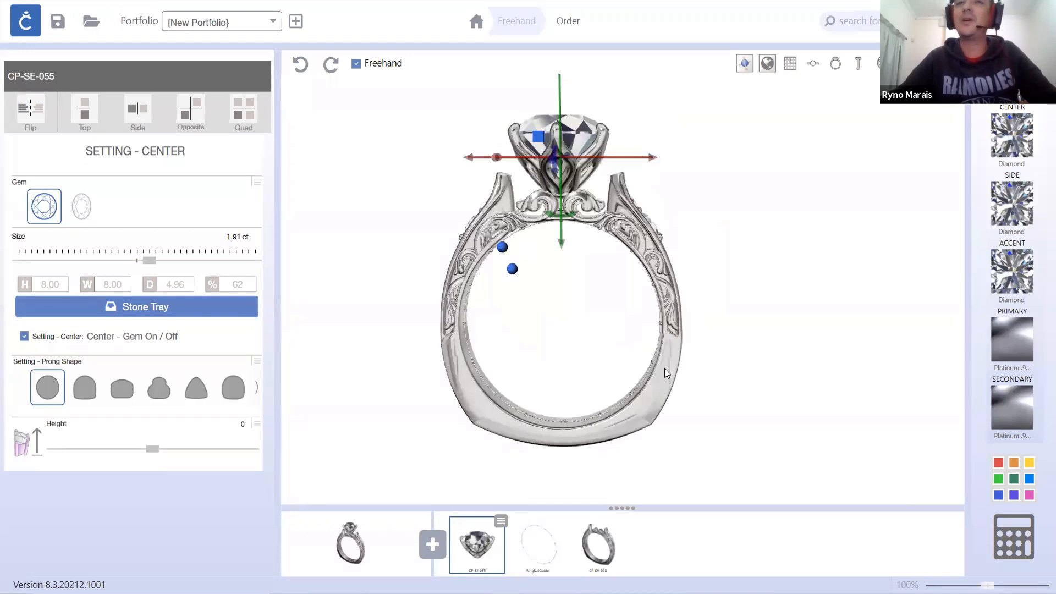
right_click_drag(560, 443, 559, 430)
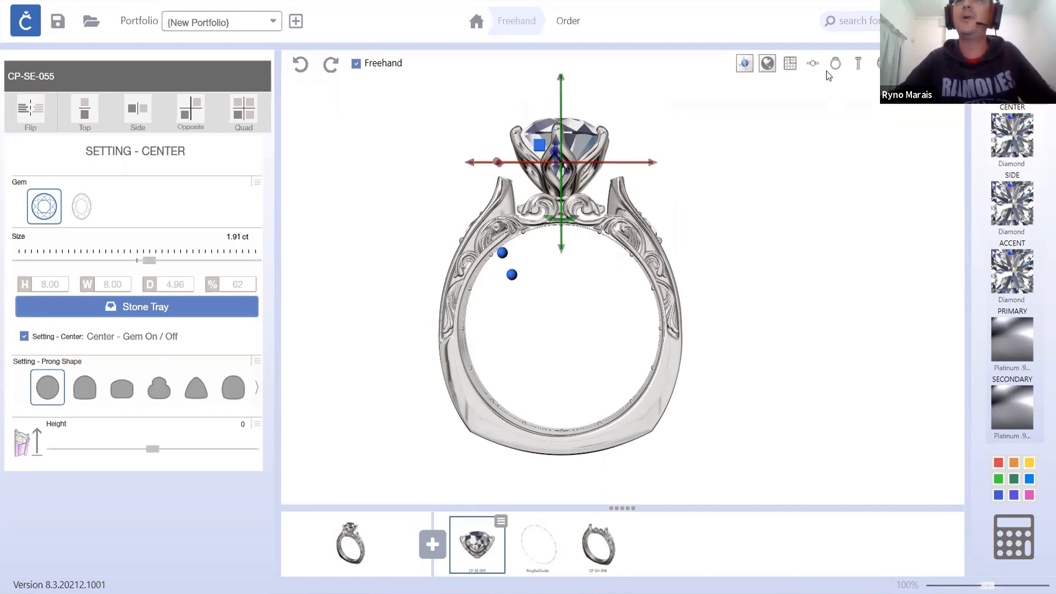
right_click_drag(749, 246, 625, 444)
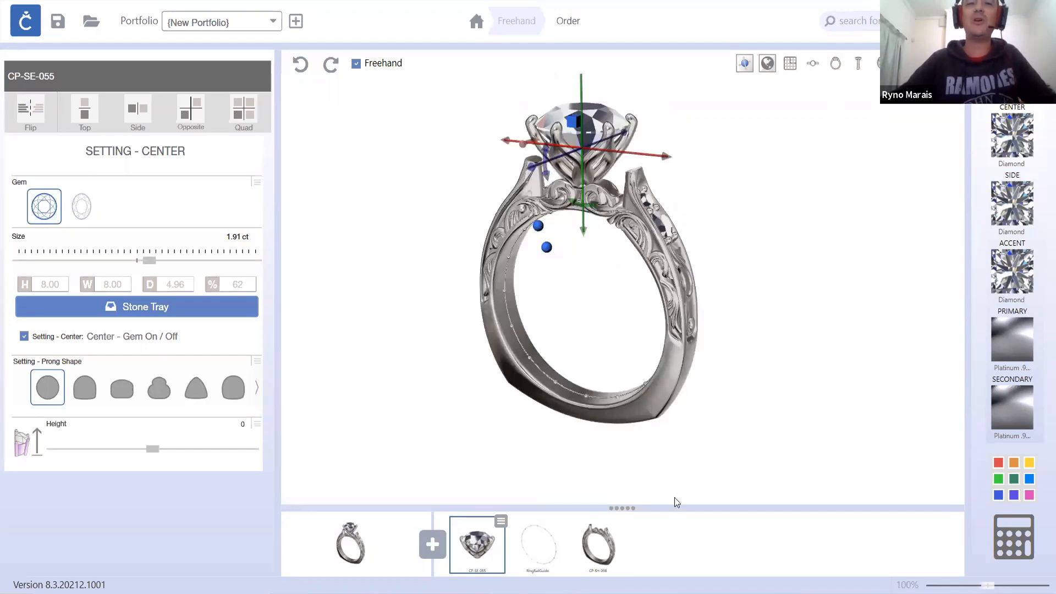
- Change the outside ring shape of shank CP-SH-098 to round and check its lower half
left_click(607, 553)
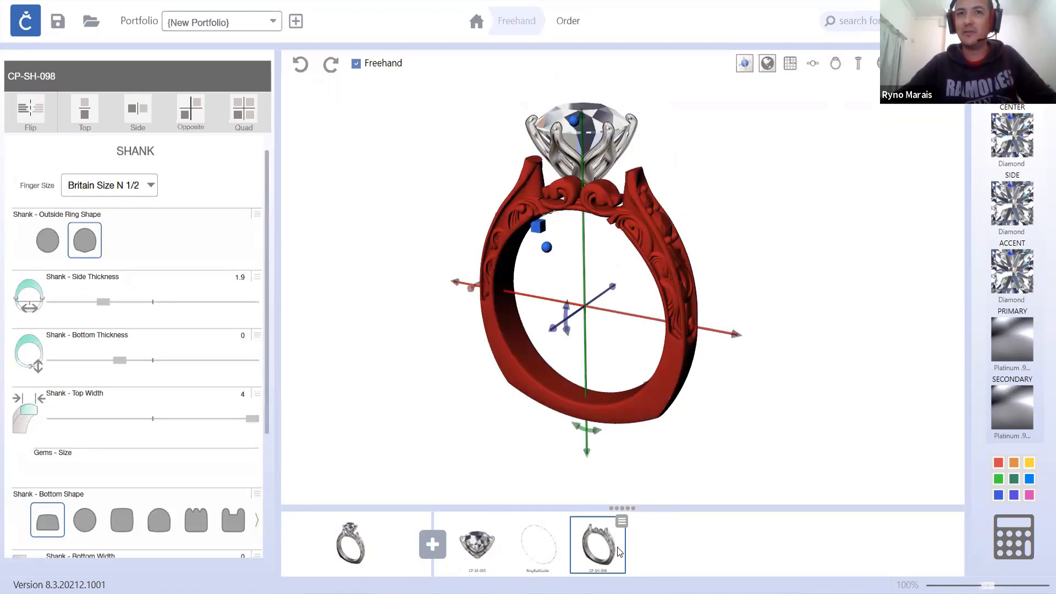
left_click(49, 244)
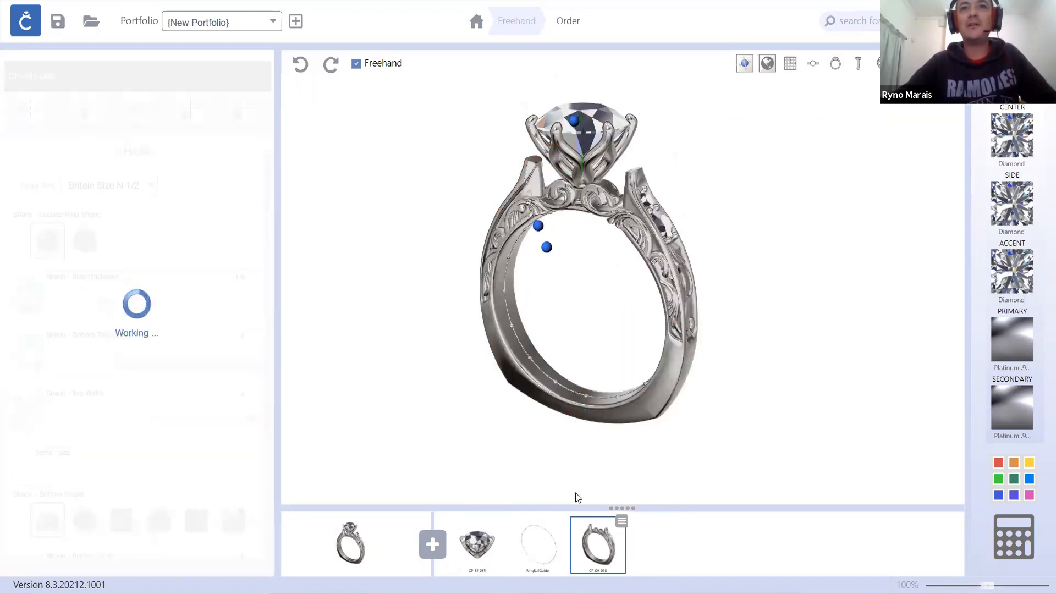
mouse_move(563, 439)
right_mouse_down()
mouse_move(618, 420)
mouse_move(560, 434)
right_mouse_up()
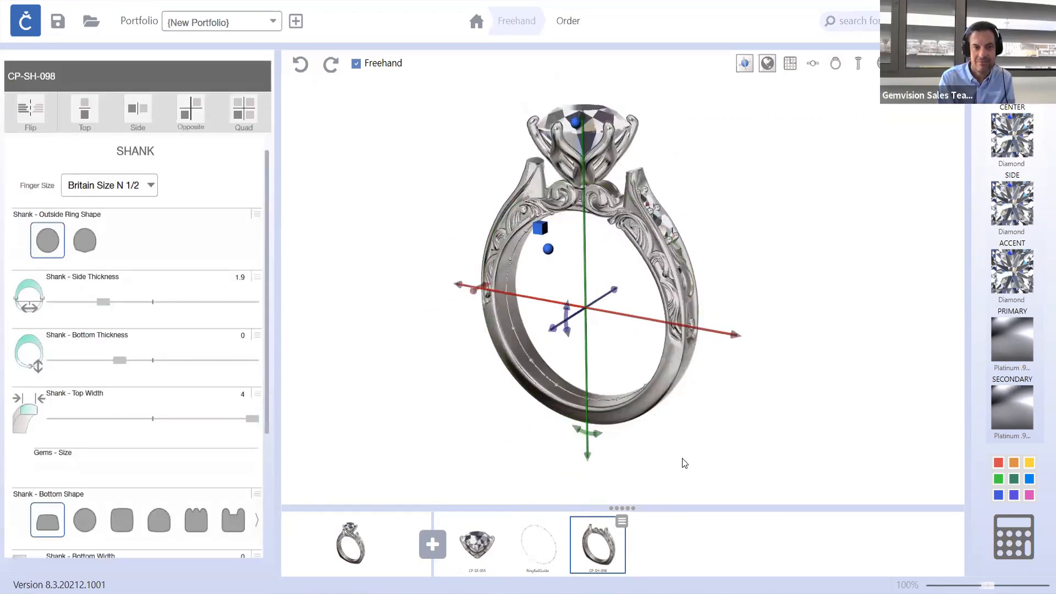
right_click_drag(702, 415, 561, 384)
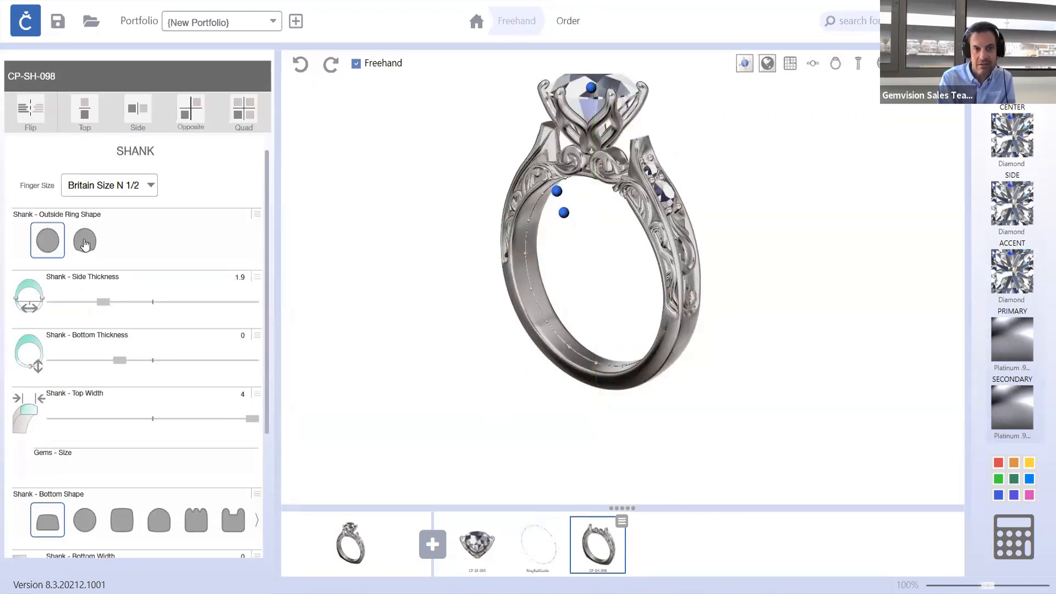
- Return the shank's outside ring shape to the squared-off option and view the ring from several angles
left_click(85, 242)
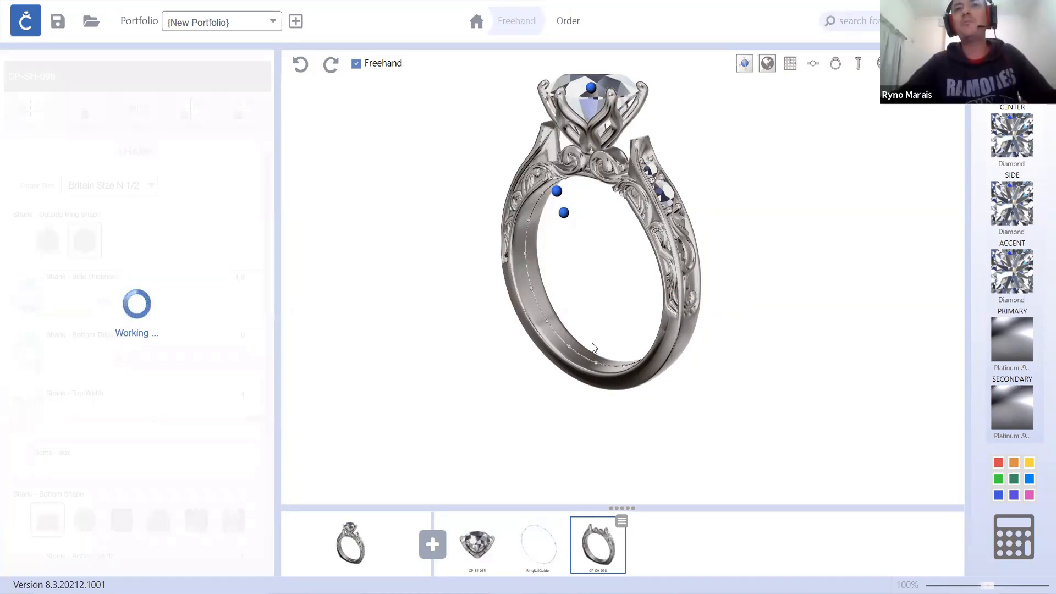
left_click_drag(563, 362, 581, 356)
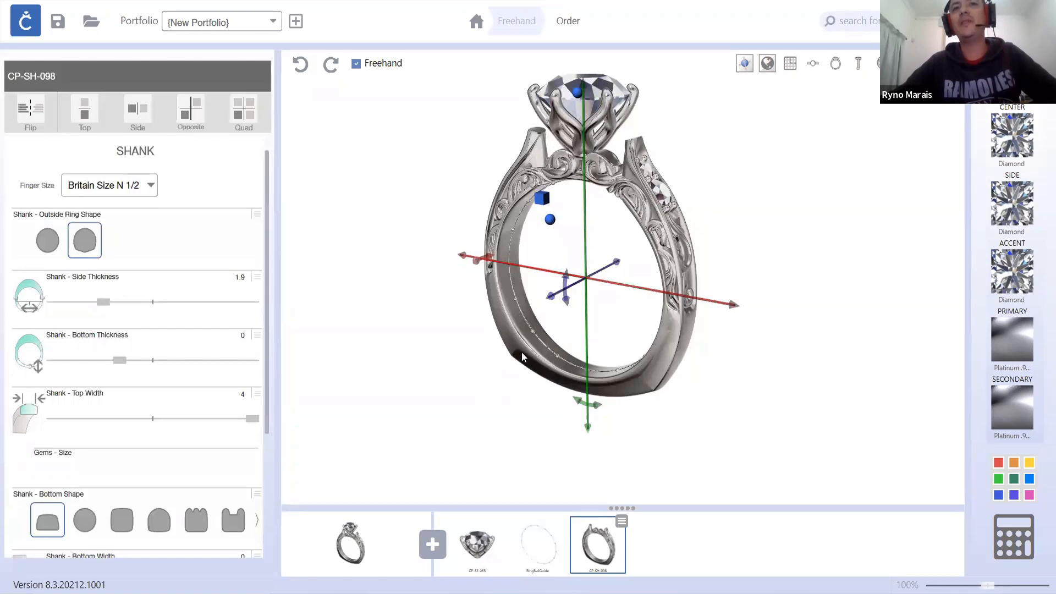
left_click_drag(514, 354, 506, 353)
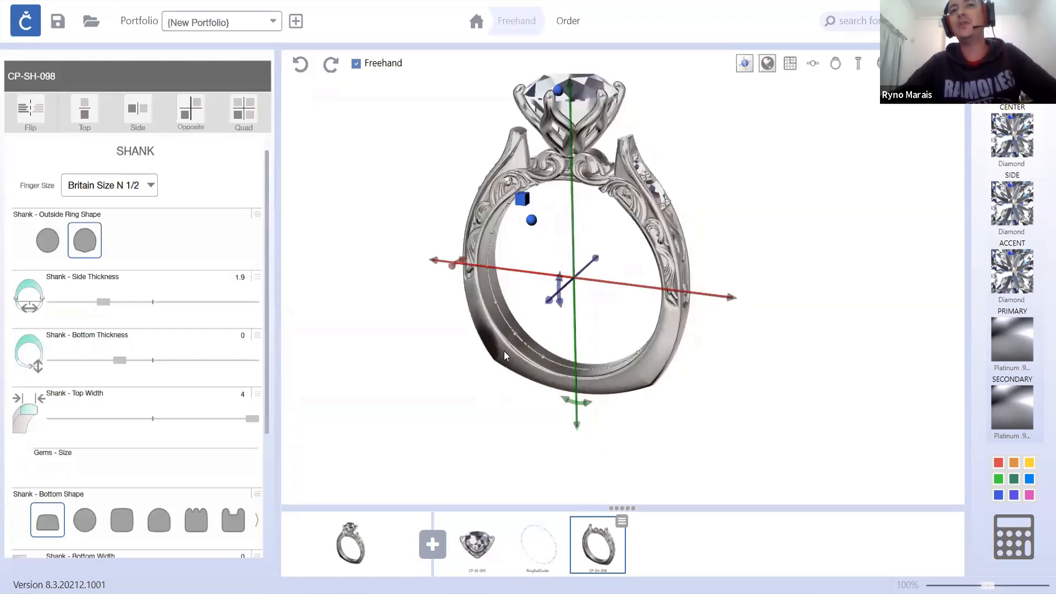
left_click_drag(774, 353, 420, 394)
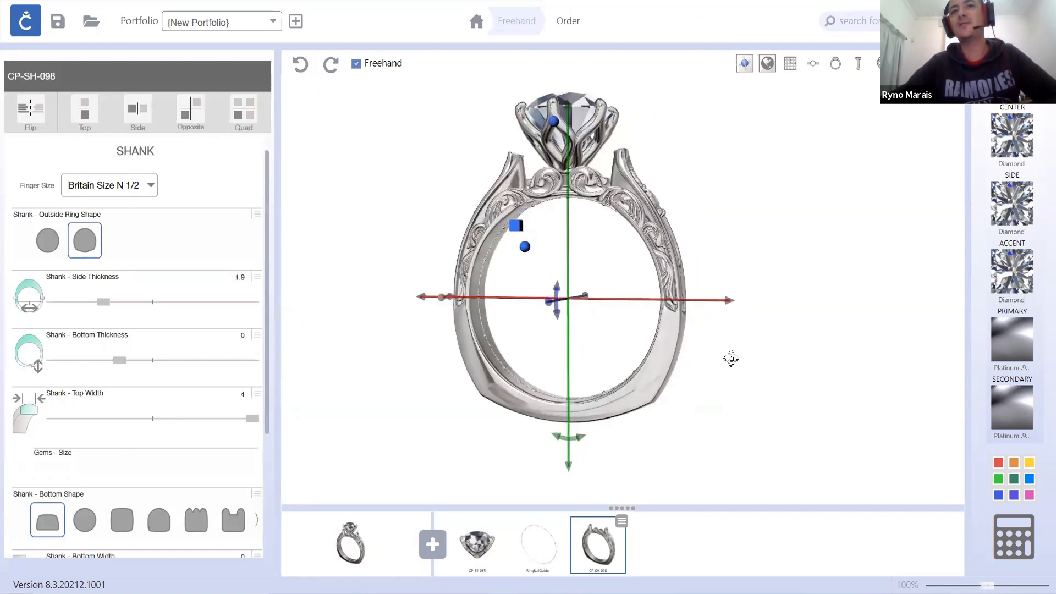
left_click_drag(732, 358, 524, 489)
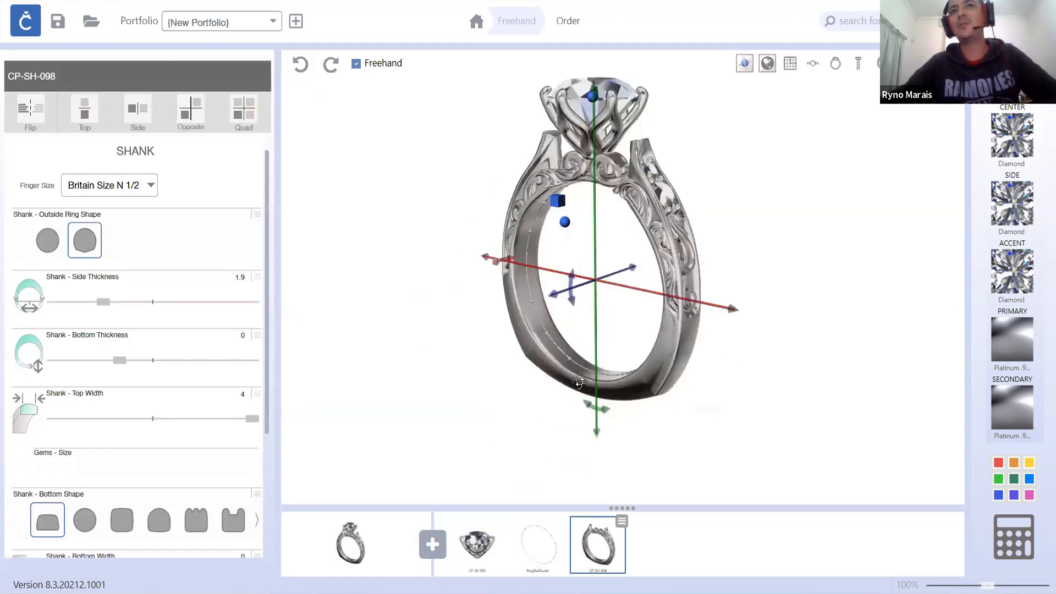
left_click_drag(577, 382, 588, 383)
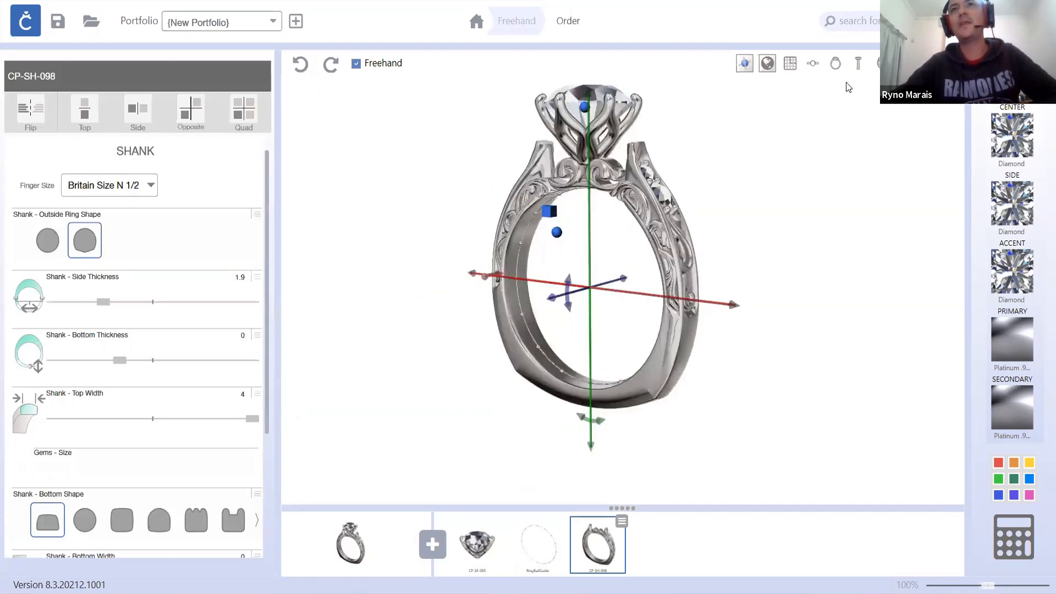
- Set the Shank - Bottom Width of shank CP-SH-098 to 0.5 while viewing the ring from the side
left_click(858, 65)
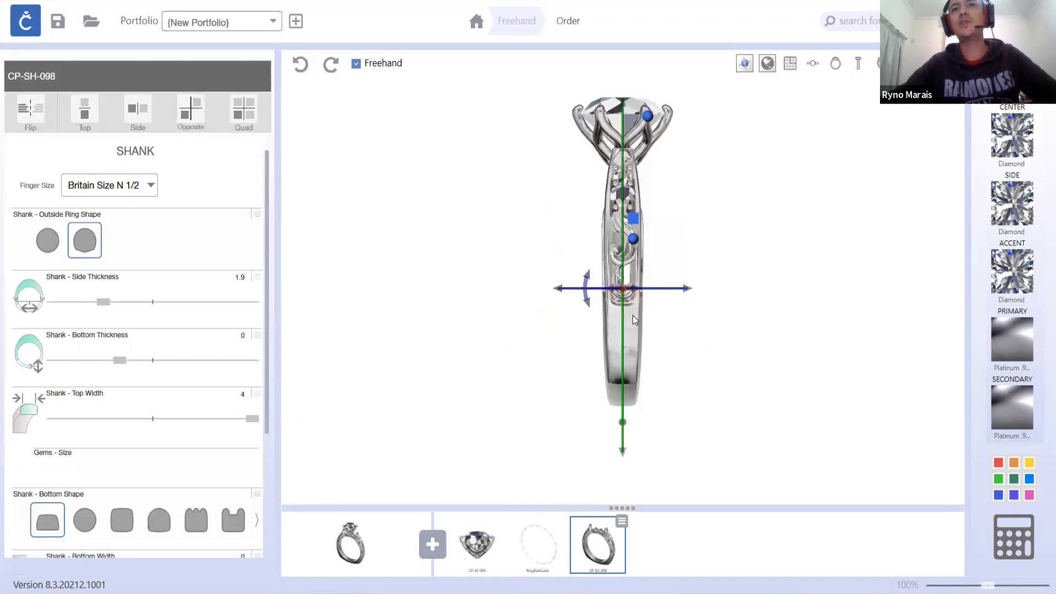
left_click(671, 352)
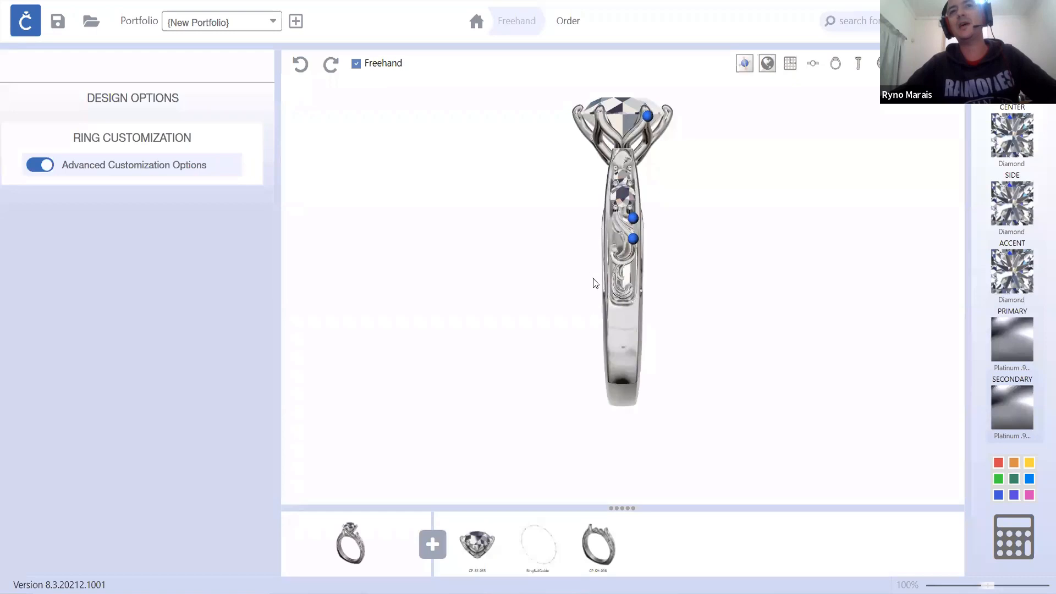
left_click(597, 548)
scroll(141, 405, "down", 5)
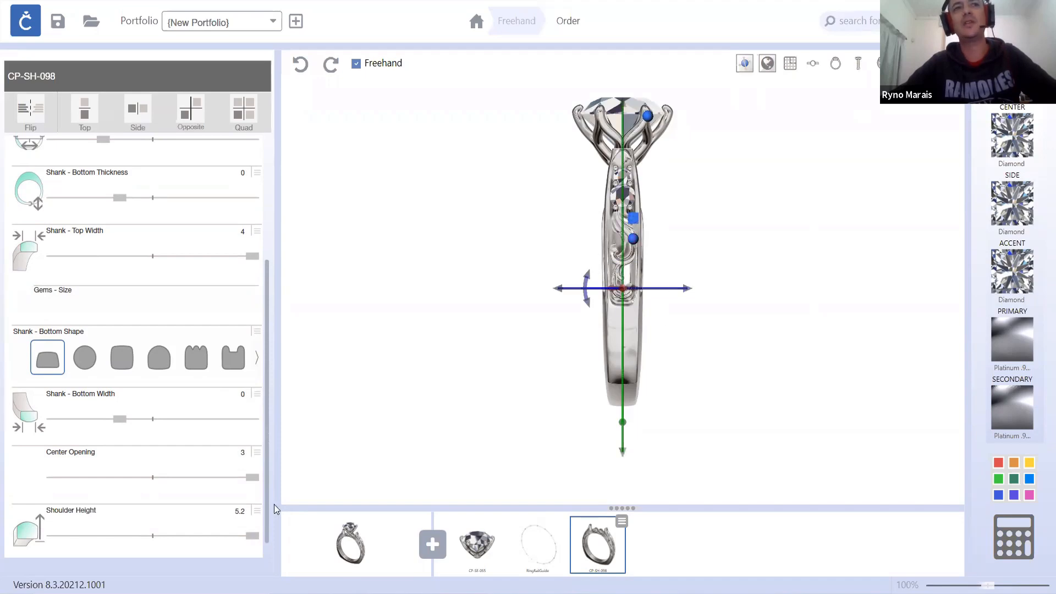
left_click_drag(118, 421, 254, 422)
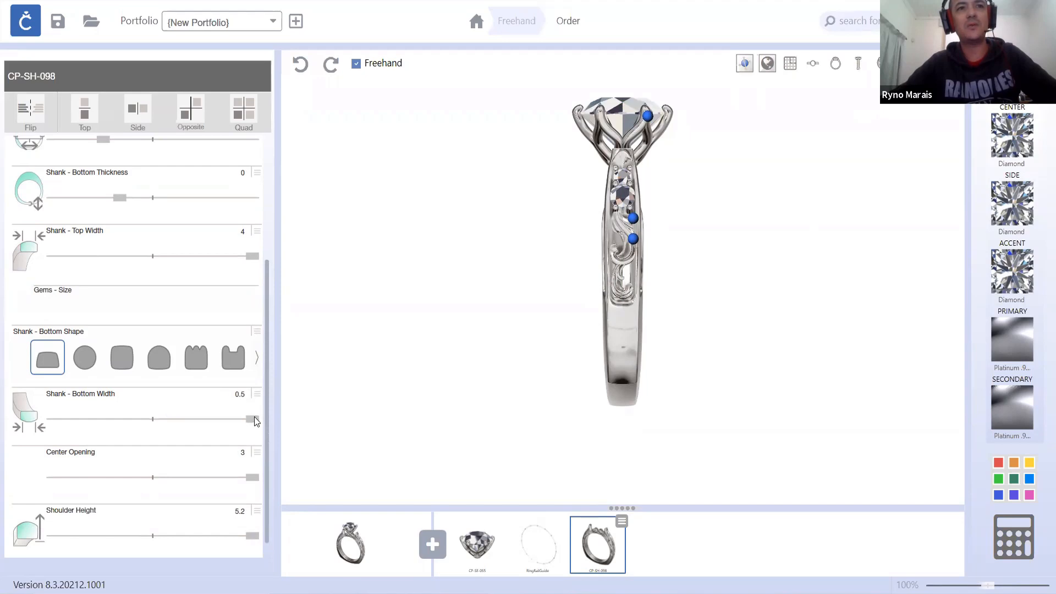
- Reset the Shank - Bottom Width of shank CP-SH-098 to its default and raise it back to 0.5
left_click(721, 422)
middle_click_drag(588, 364, 558, 375)
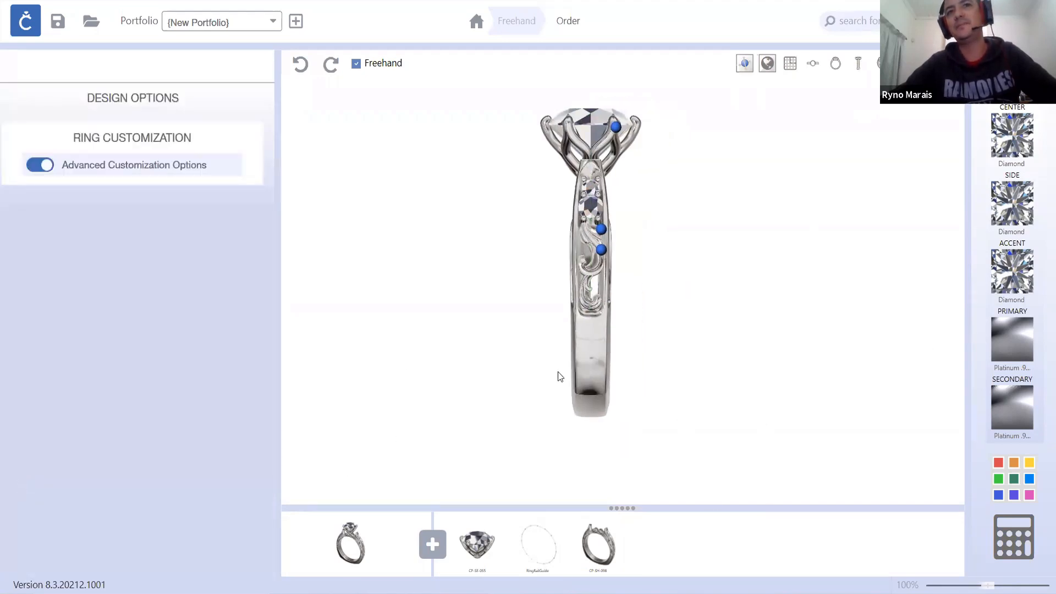
left_click(874, 65)
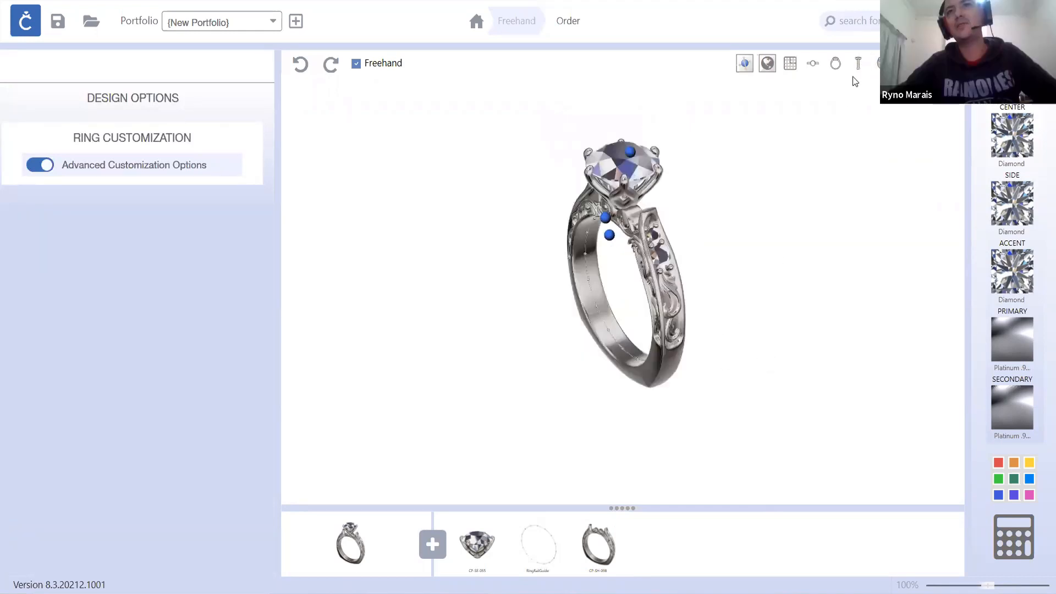
left_click(858, 63)
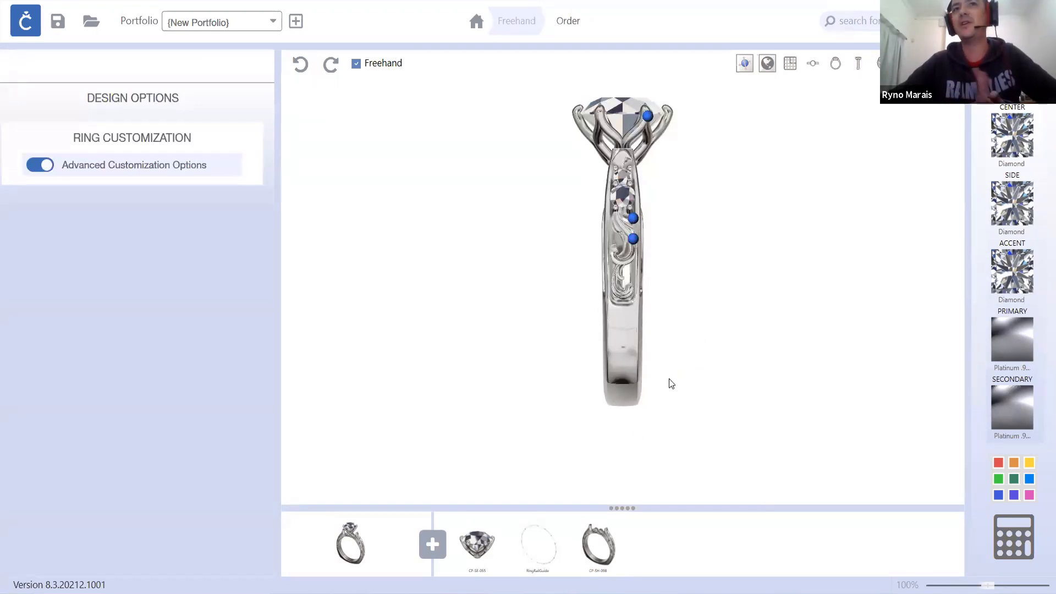
left_click(599, 542)
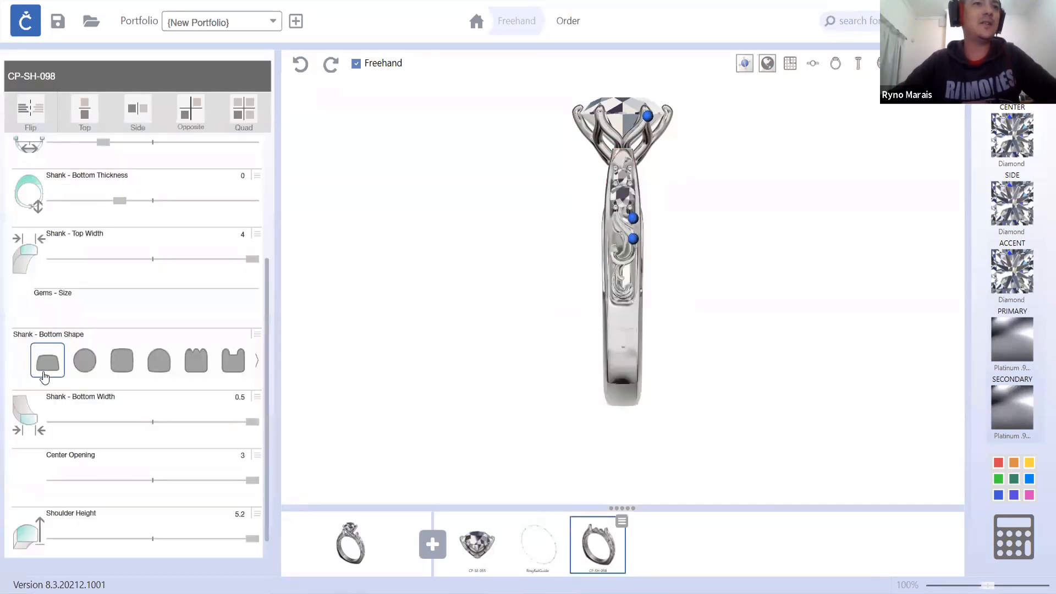
left_click(259, 403)
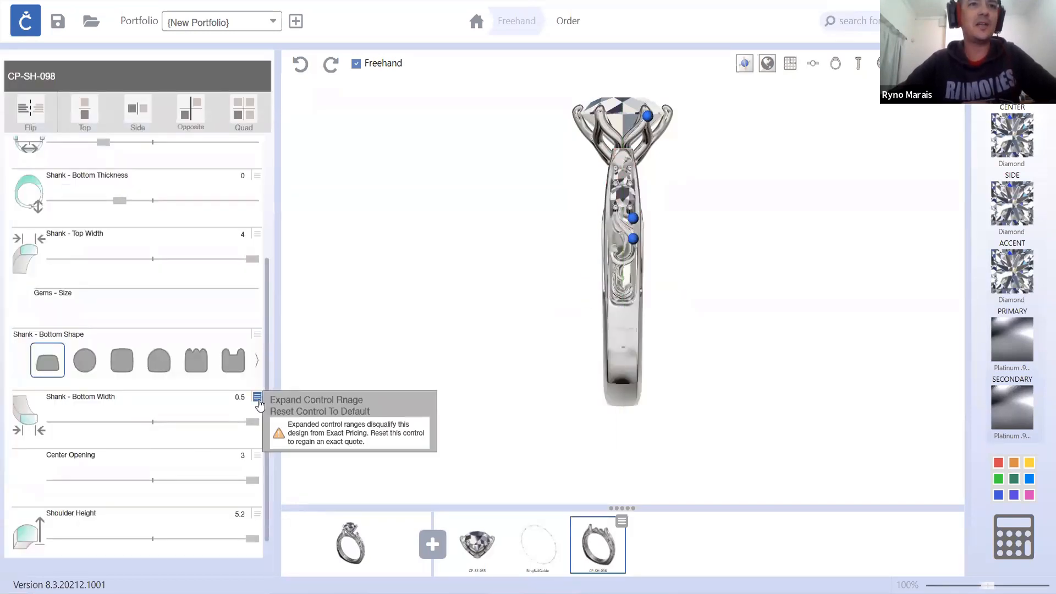
left_click(287, 412)
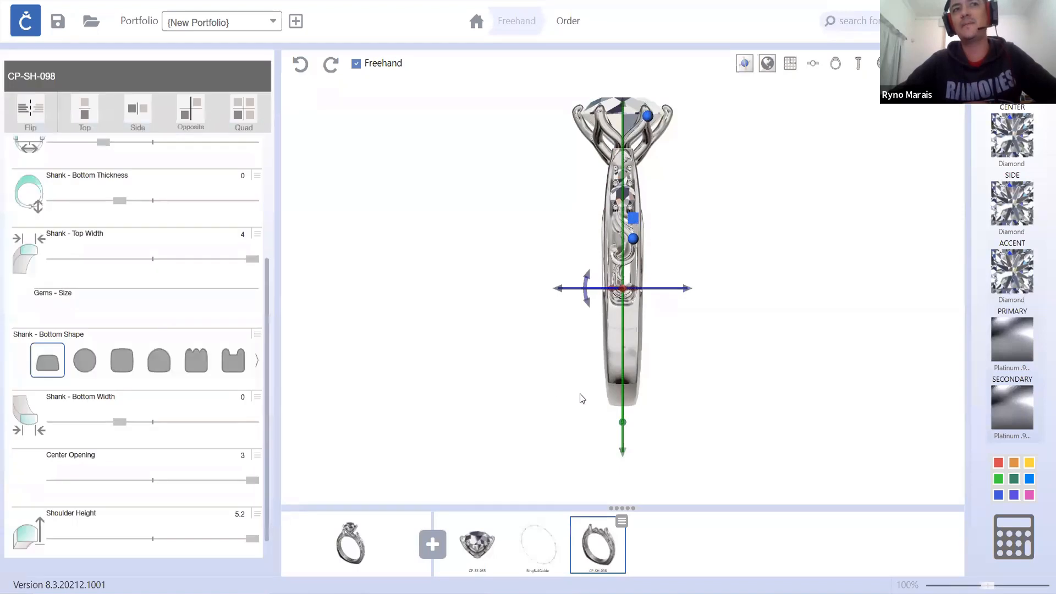
left_click_drag(221, 422, 273, 424)
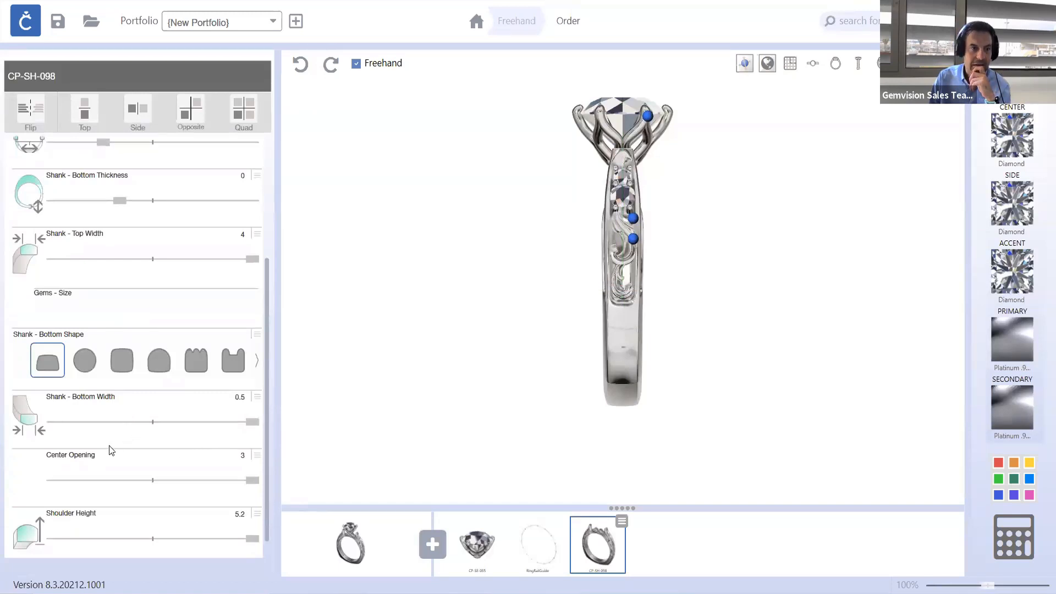
- Expand the control range of the shank's Bottom Width, set it to 0.7 and check the ring in perspective
scroll(129, 412, "up", 5)
scroll(129, 412, "down", 5)
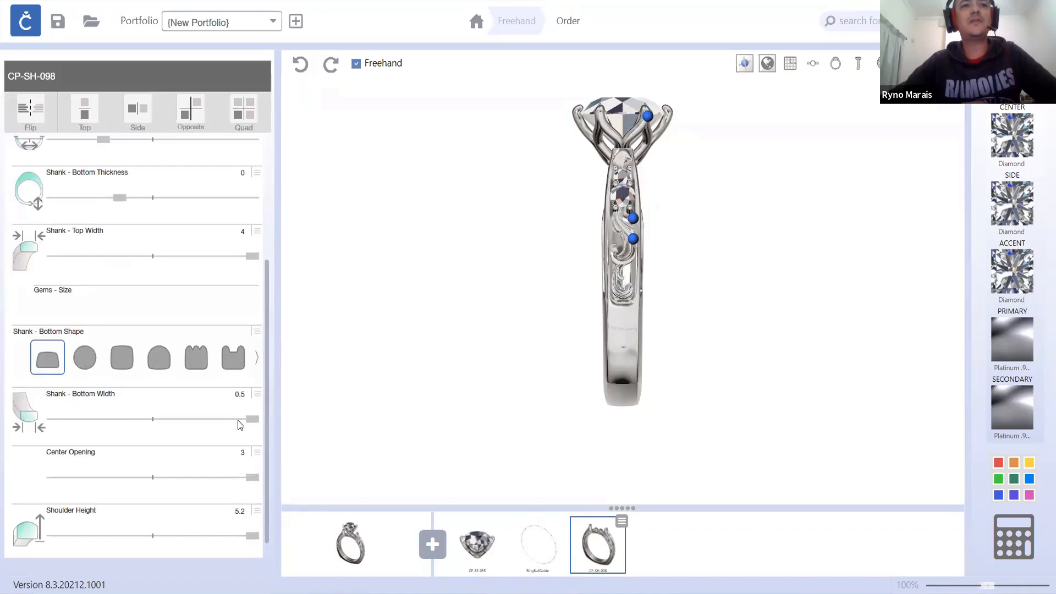
left_click(257, 396)
left_click(281, 401)
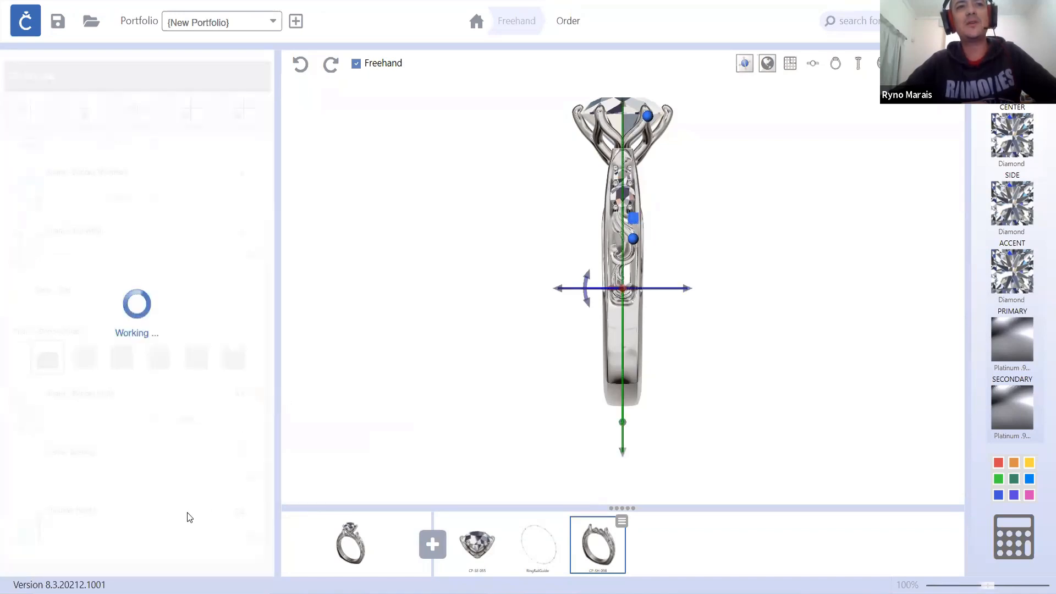
left_click_drag(186, 421, 201, 425)
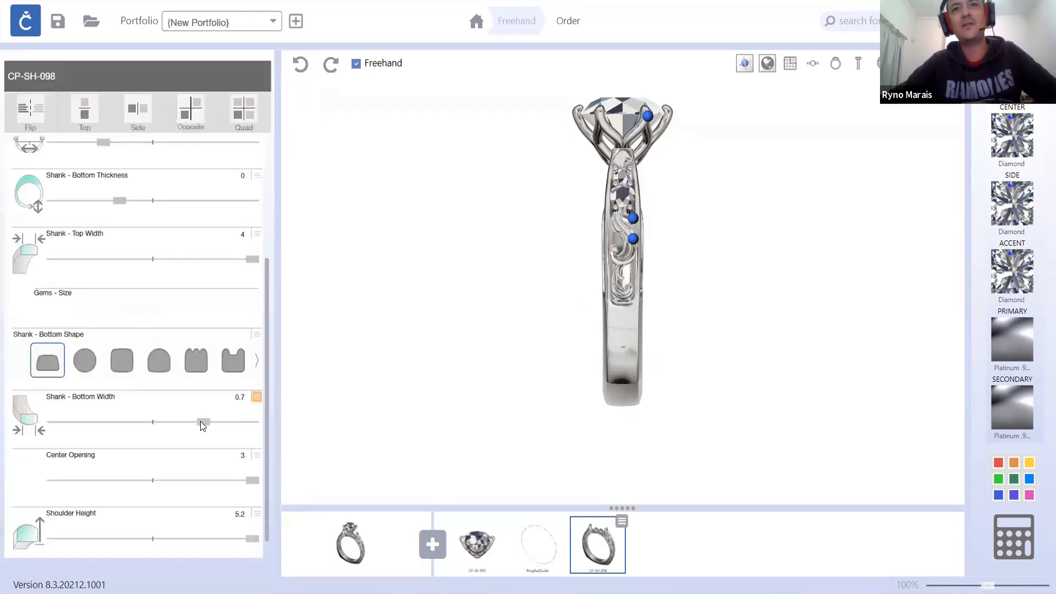
middle_click_drag(507, 387, 485, 394)
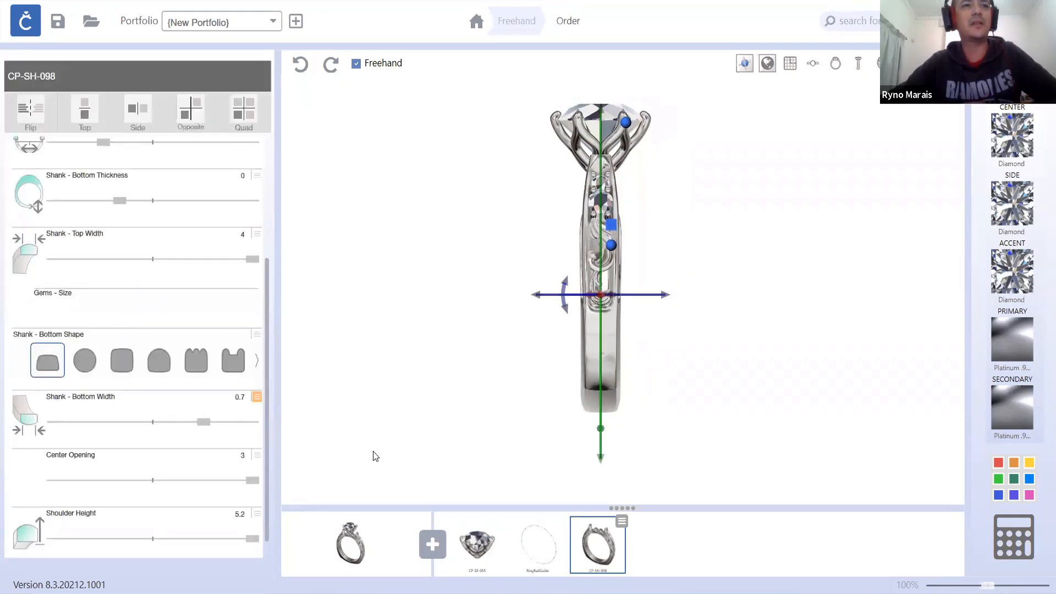
left_click(879, 65)
scroll(160, 390, "up", 5)
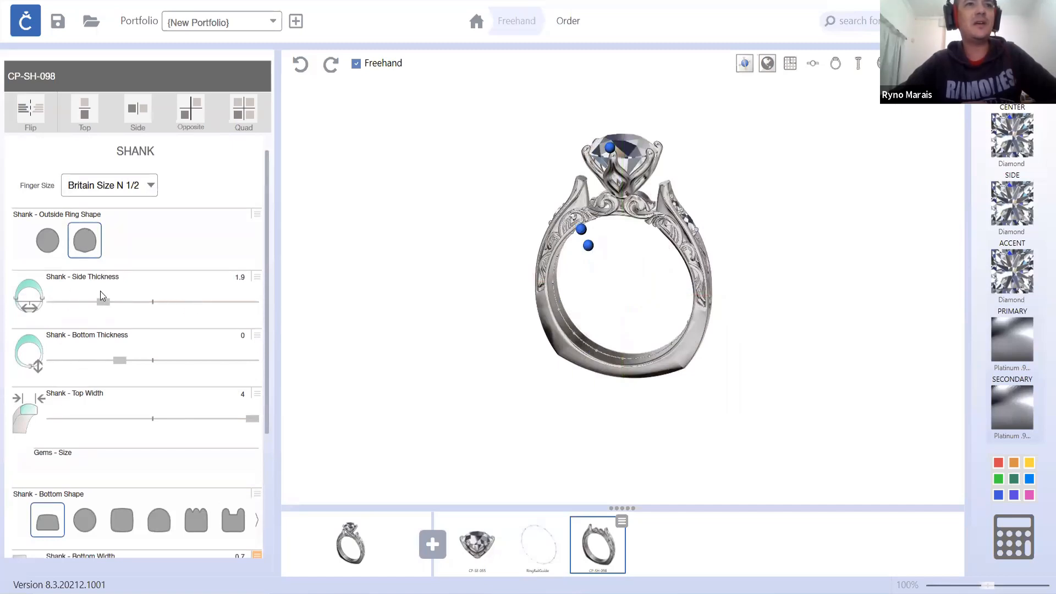
right_click_drag(701, 279, 647, 279)
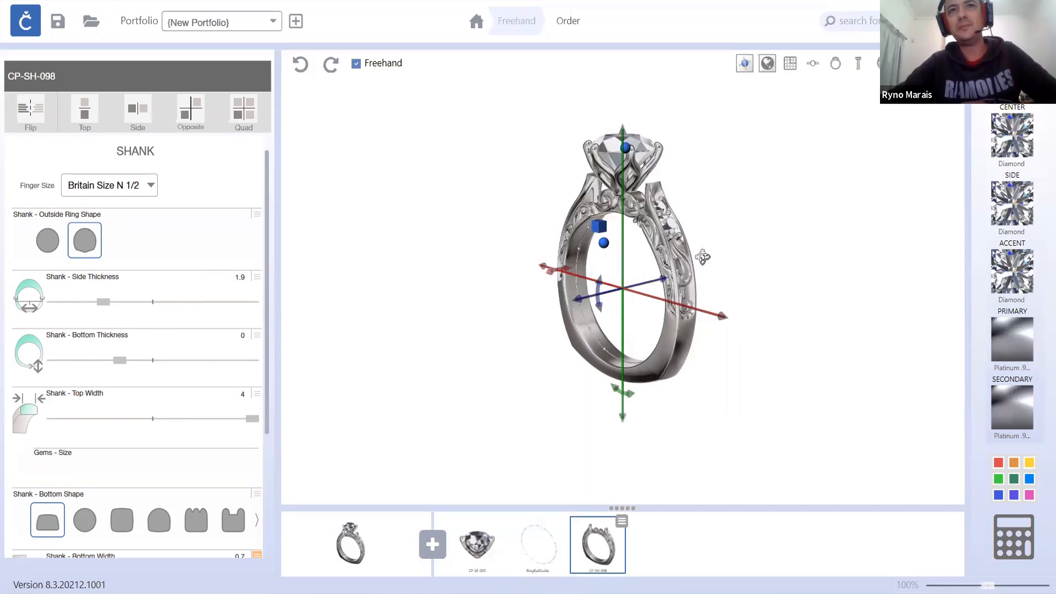
right_click_drag(702, 256, 674, 198)
- Browse the Settings parts in through-finger view and add the single-stone setting CP-SE-027 to the design
left_click(433, 543)
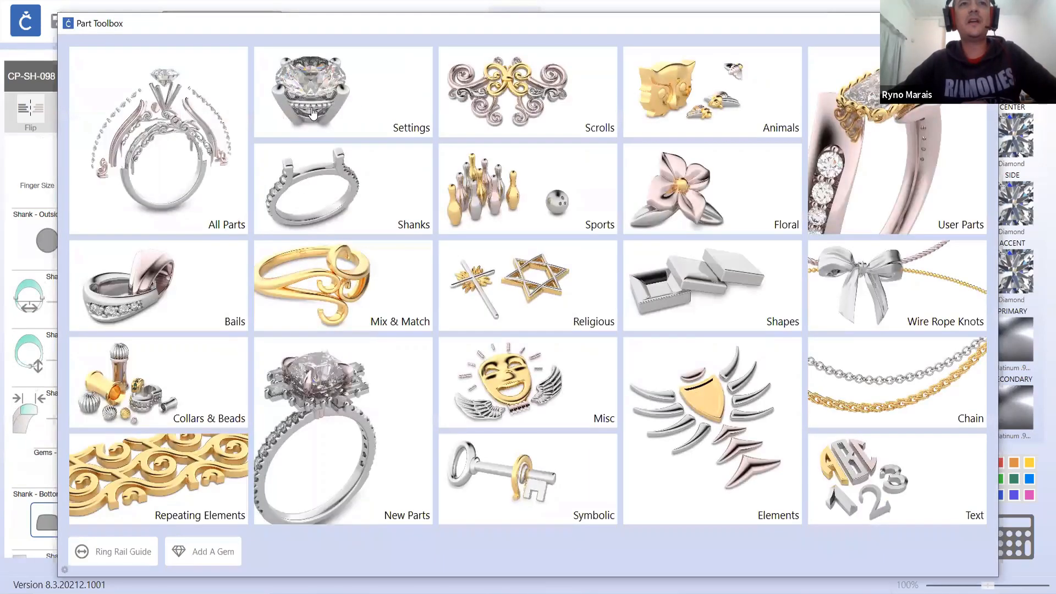
left_click(311, 113)
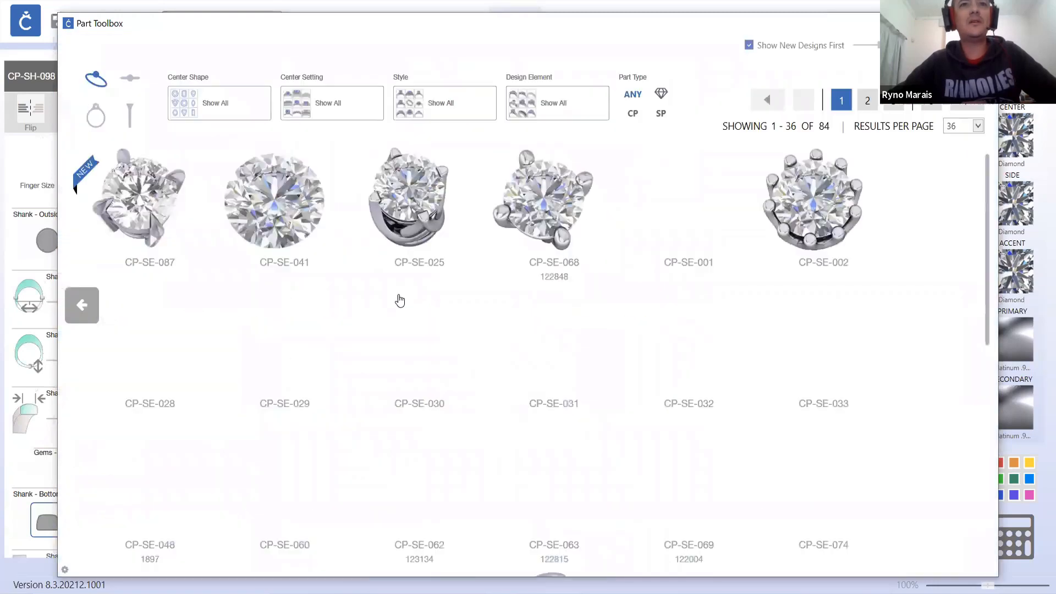
left_click(98, 116)
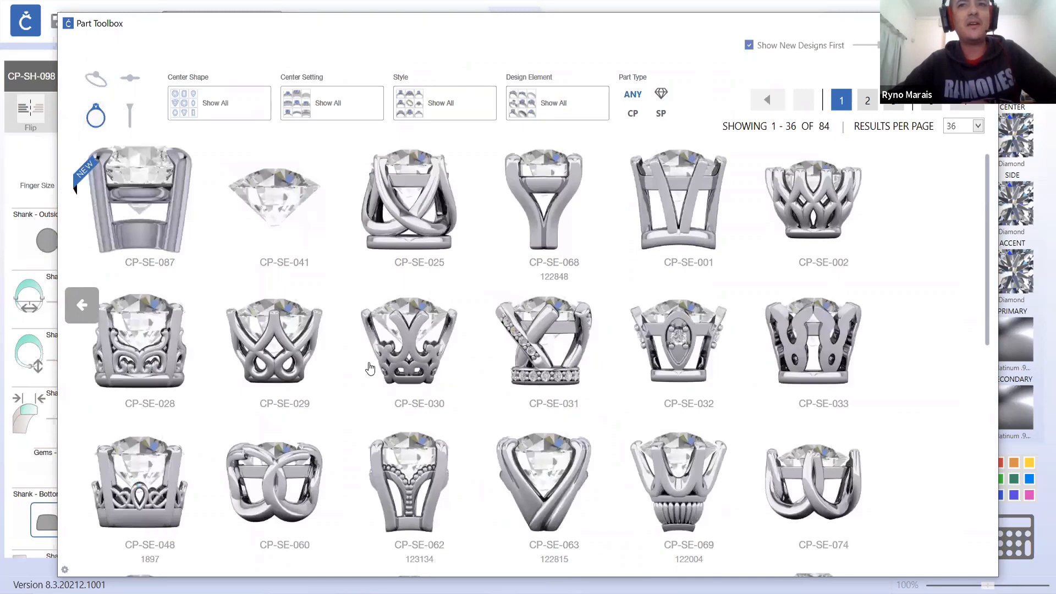
scroll(615, 391, "down", 2)
scroll(618, 387, "down", 2)
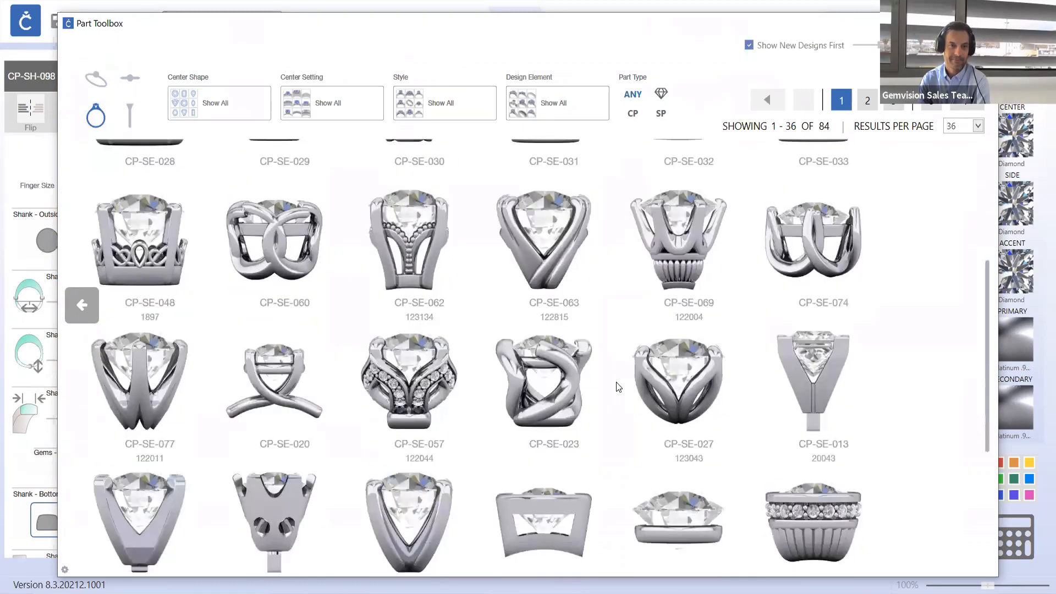
left_click(661, 411)
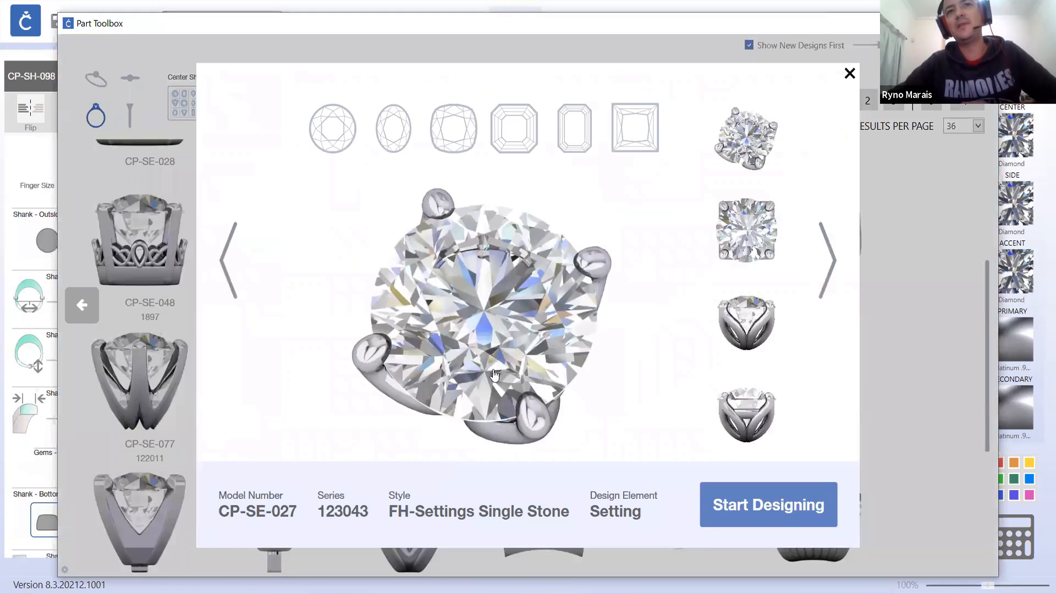
left_click(774, 507)
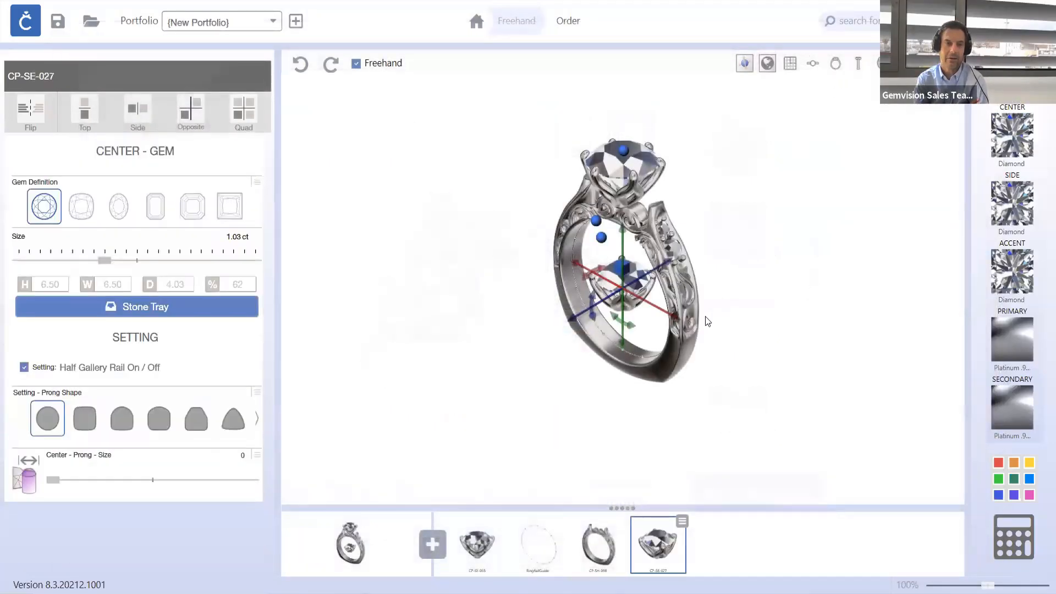
scroll(600, 291, "up", 3)
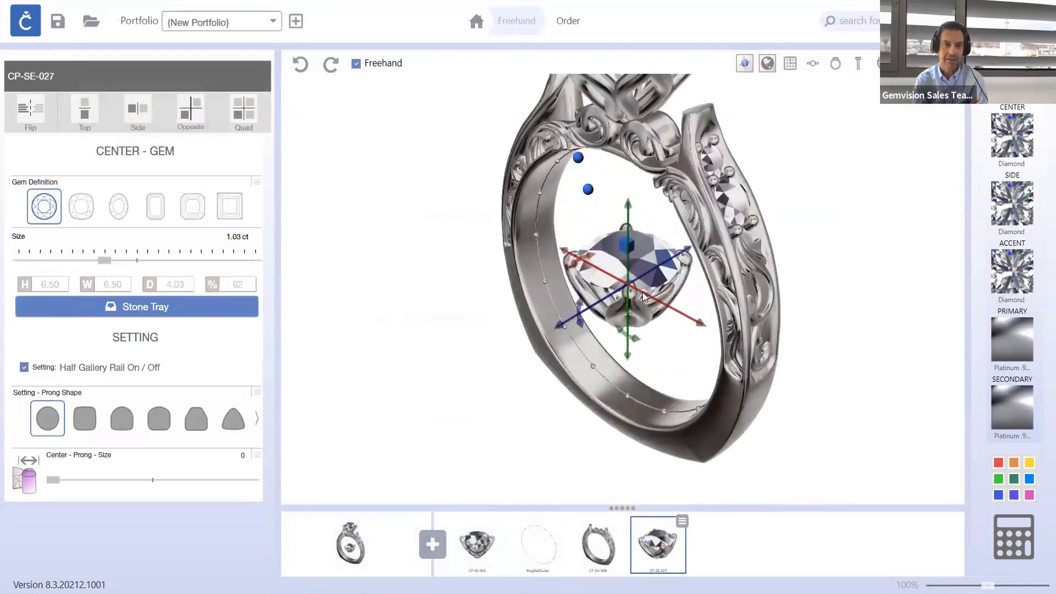
right_click_drag(729, 284, 733, 283, "shift")
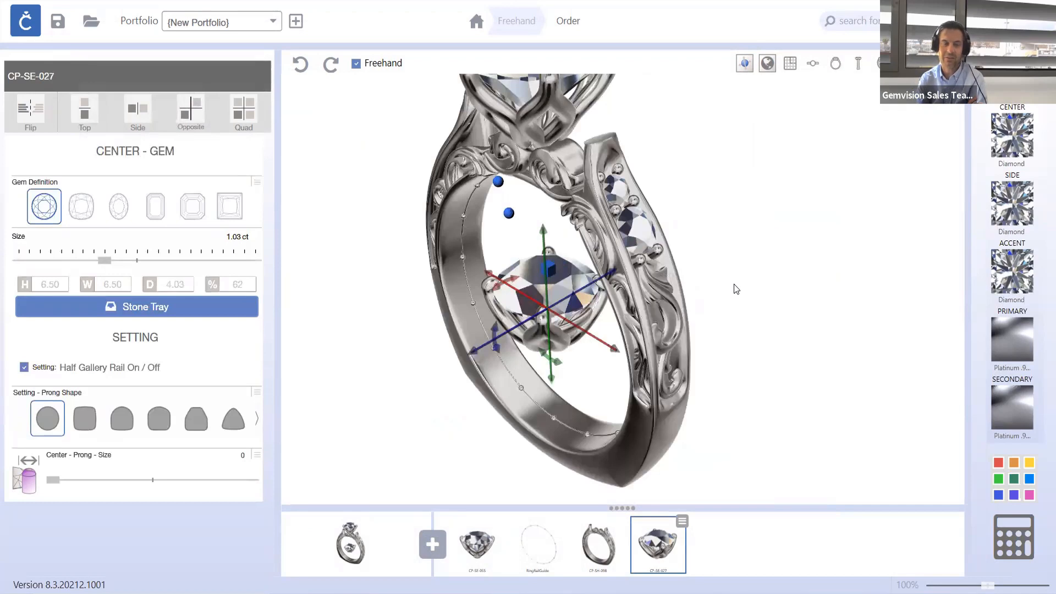
scroll(734, 284, "down", 2)
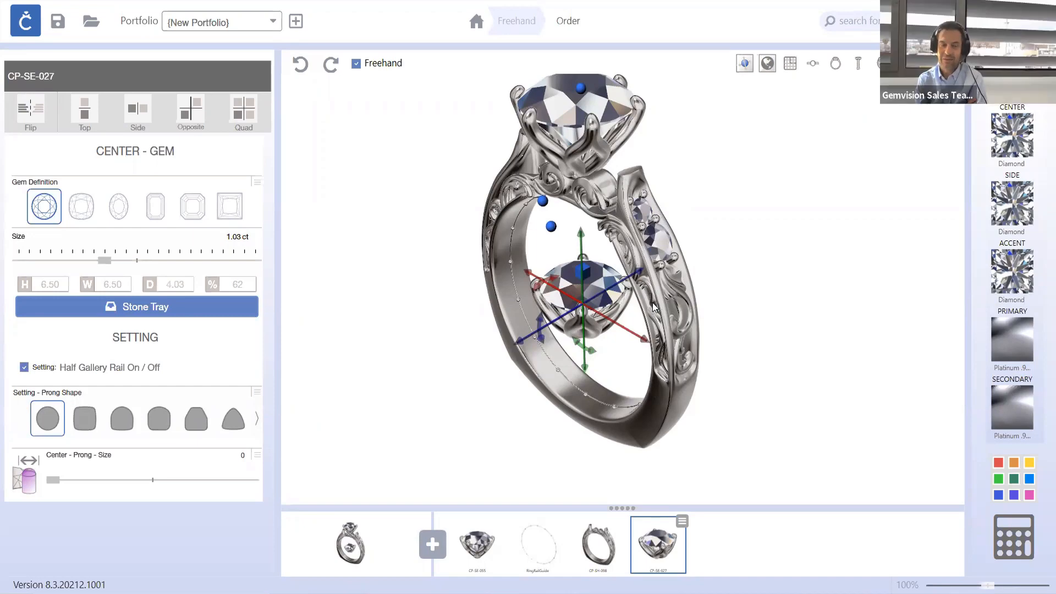
right_click_drag(598, 359, 623, 352)
scroll(591, 315, "up", 3)
scroll(572, 318, "down", 3)
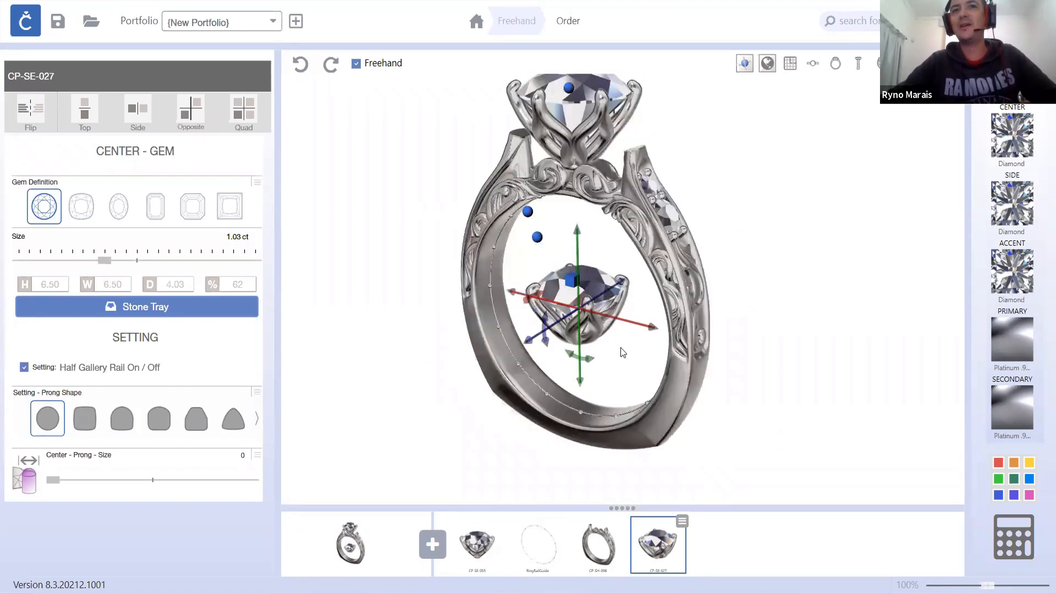
- Hide the ring rail guide in the ring and view the design from slightly above
left_click(538, 544)
mouse_move(565, 521)
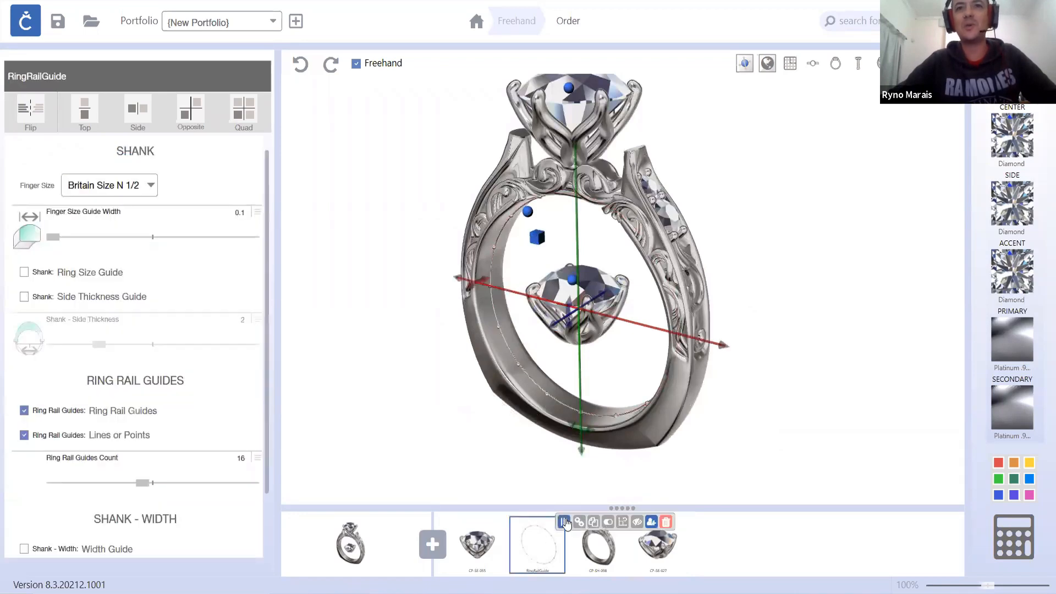
left_click(637, 523)
right_click_drag(630, 293, 603, 341)
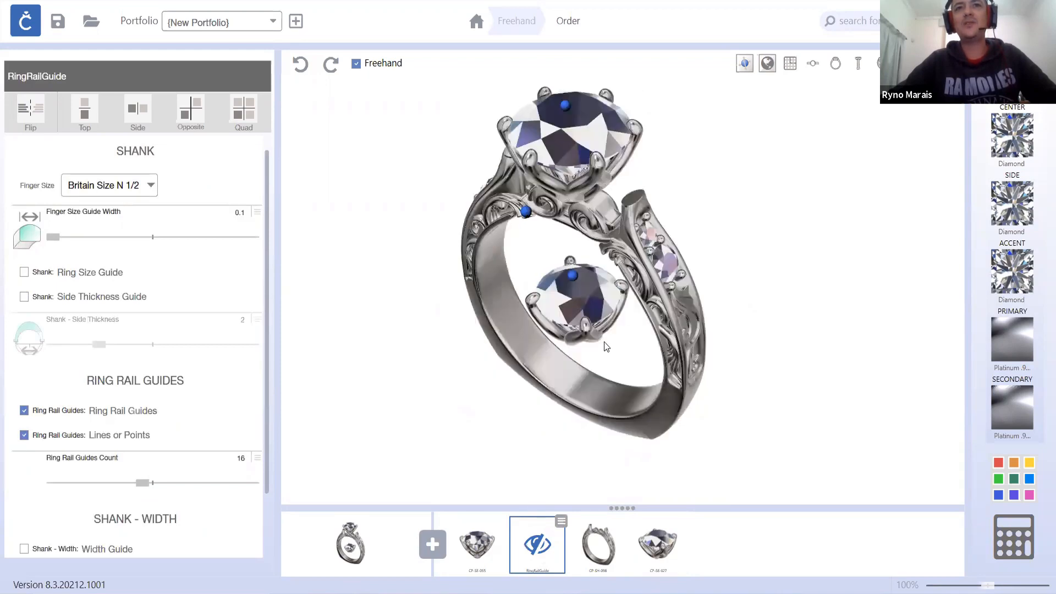
- Resize the round gem of the new setting CP-SE-027 to 2.00 by 2.00
left_click(585, 312)
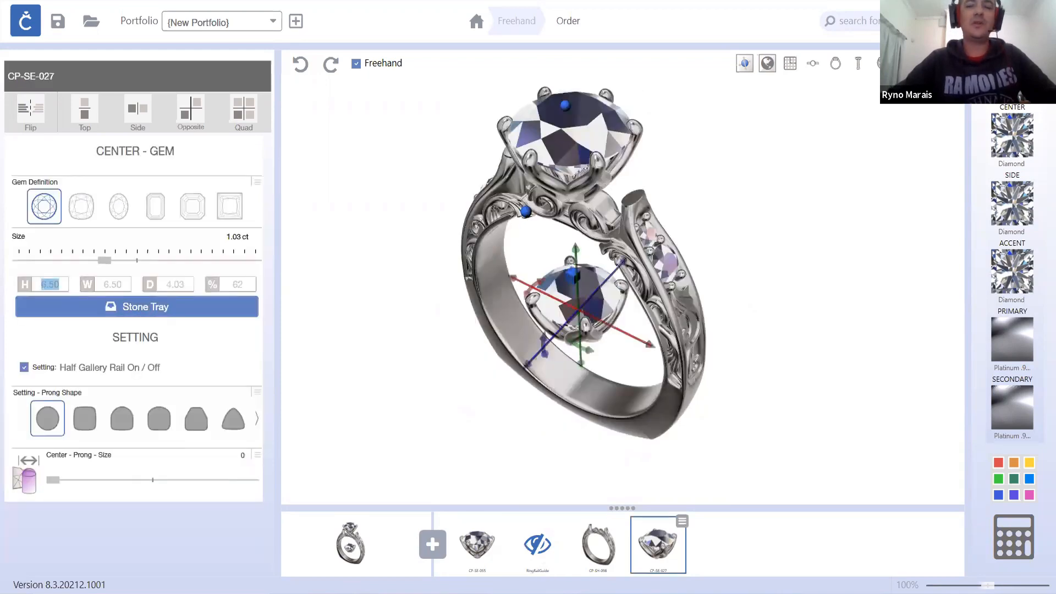
type("2")
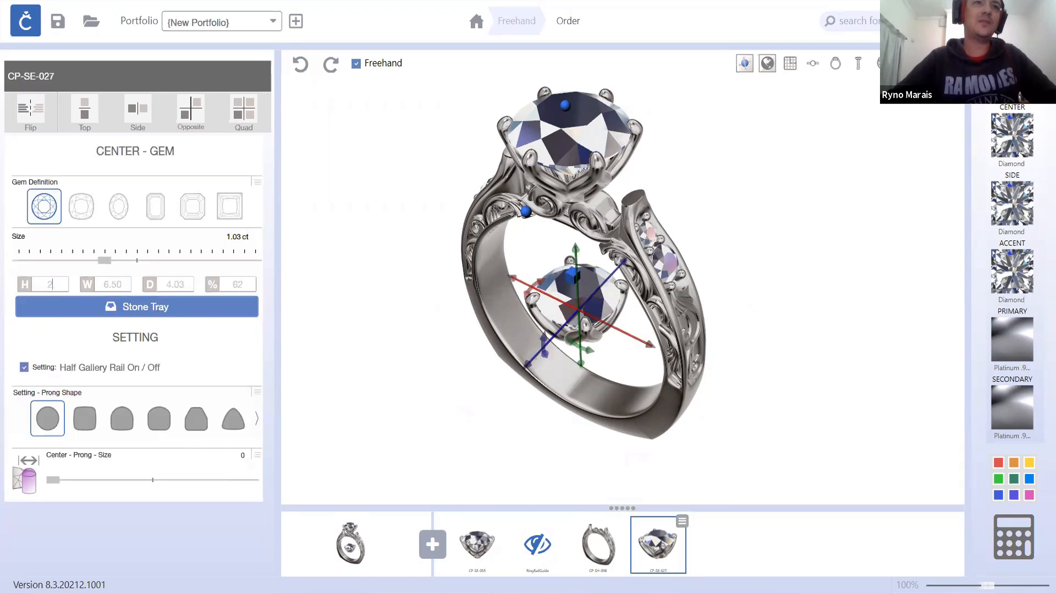
key("Return")
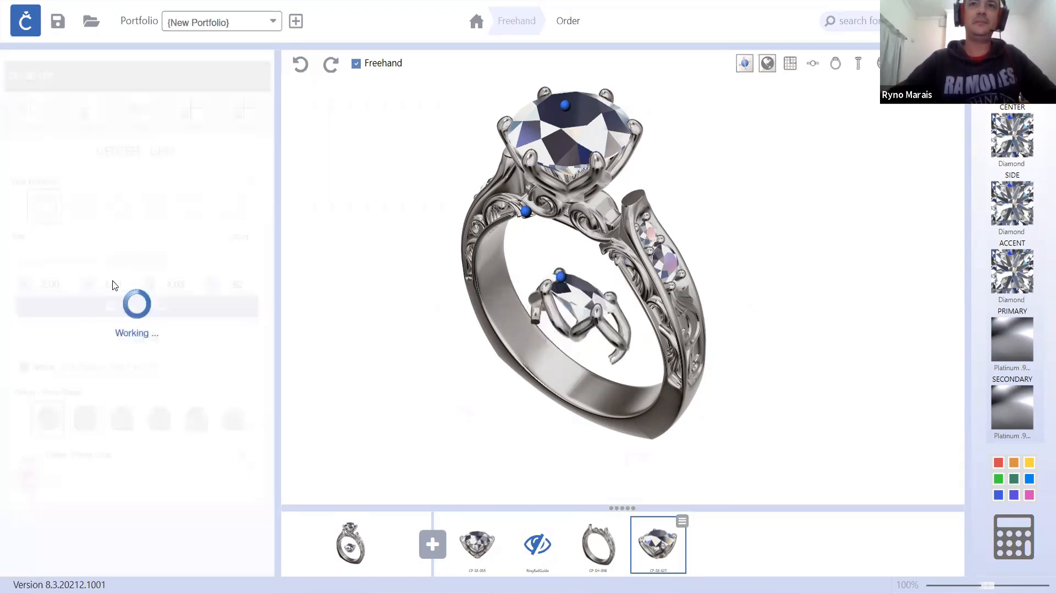
- Move the small setting CP-SE-027 outside the shank and up beside the prongs of the center setting
left_click(837, 65)
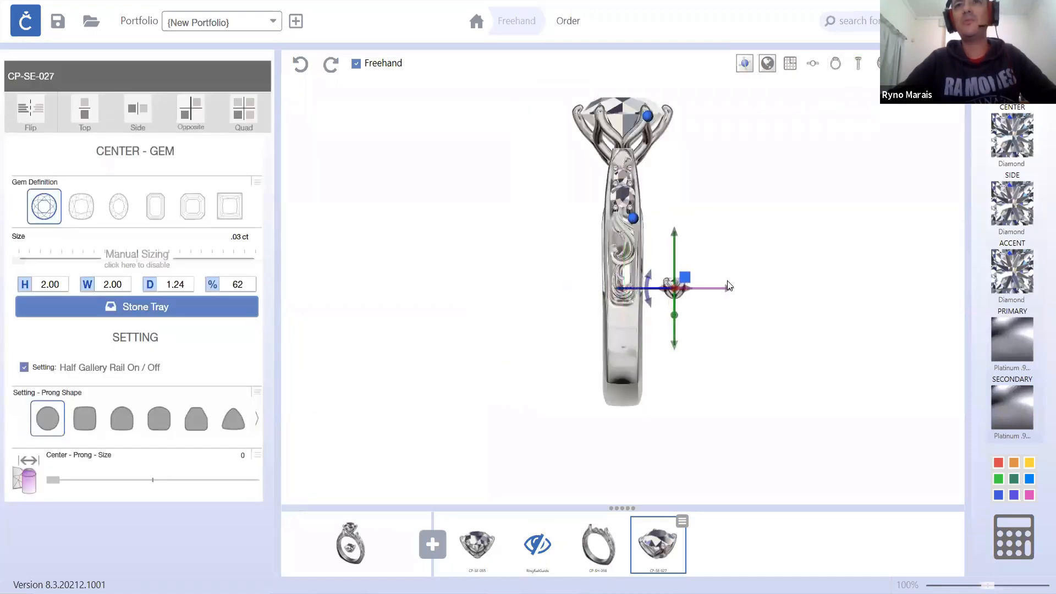
scroll(727, 286, "up", 5)
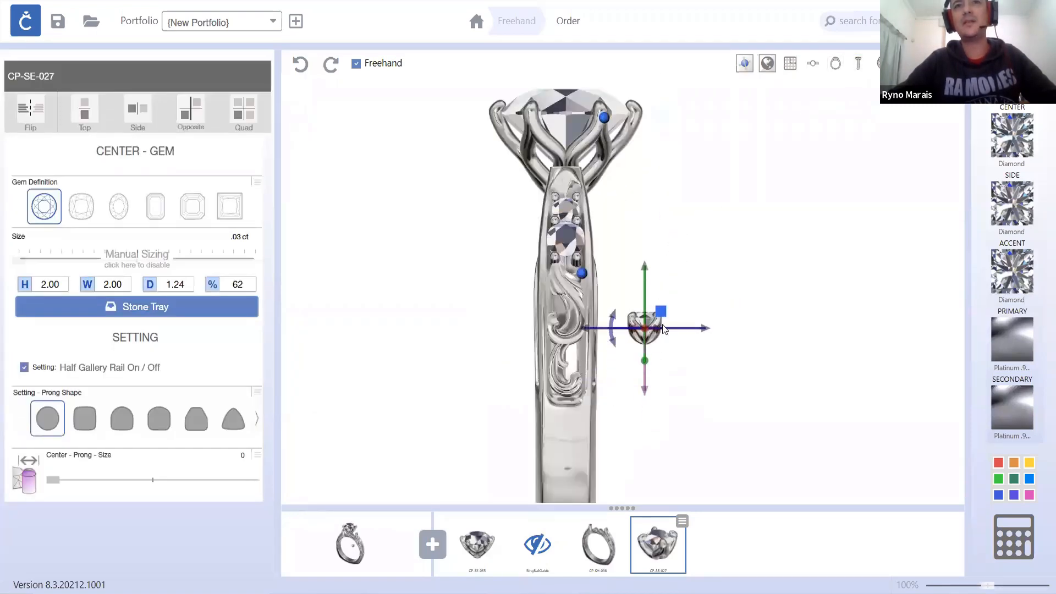
left_click_drag(663, 325, 669, 226)
scroll(631, 206, "up", 7)
middle_click_drag(632, 205, 629, 325)
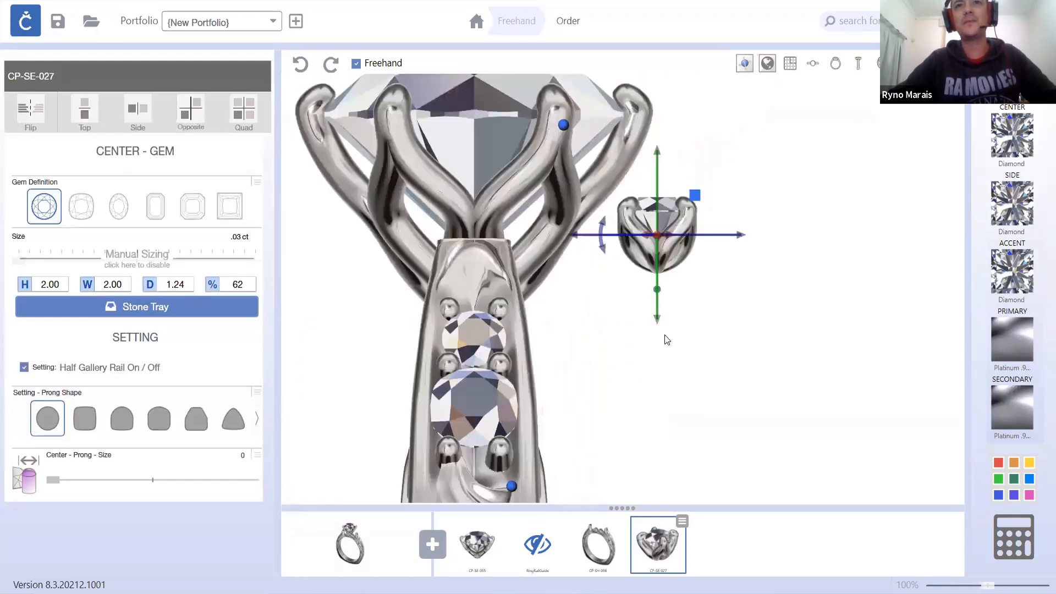
left_click_drag(661, 318, 662, 307)
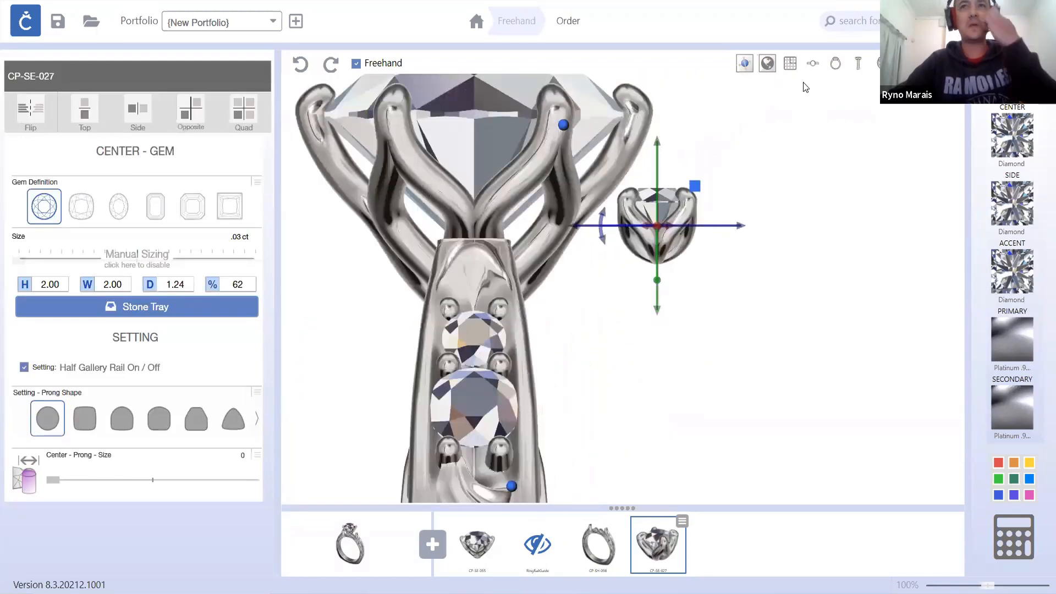
- Try tilting the small setting in the side view and undo the rotation
mouse_move(602, 215)
left_mouse_down()
mouse_move(599, 226)
mouse_move(602, 204)
left_mouse_up()
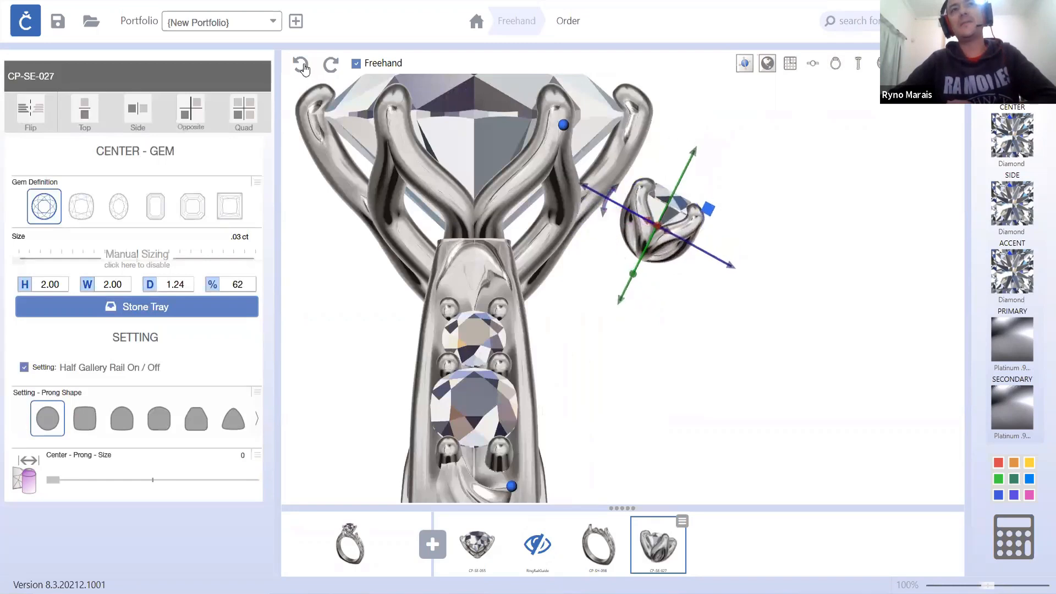
left_click(302, 66)
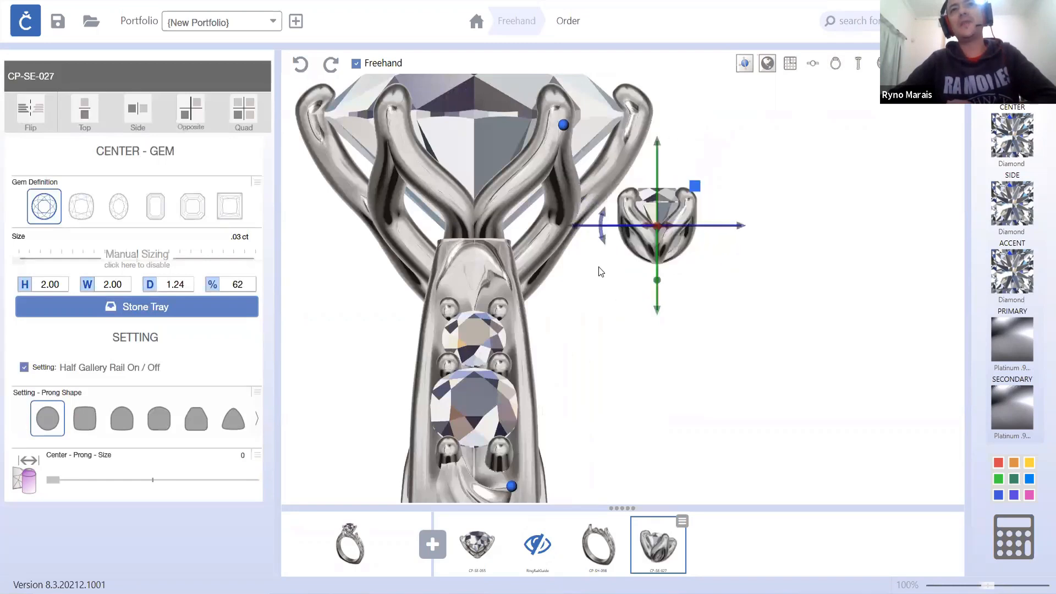
- Rotate the small setting CP-SE-027 about its vertical axis so one prong points straight outward from the center setting
left_click(813, 65)
scroll(630, 273, "up", 5)
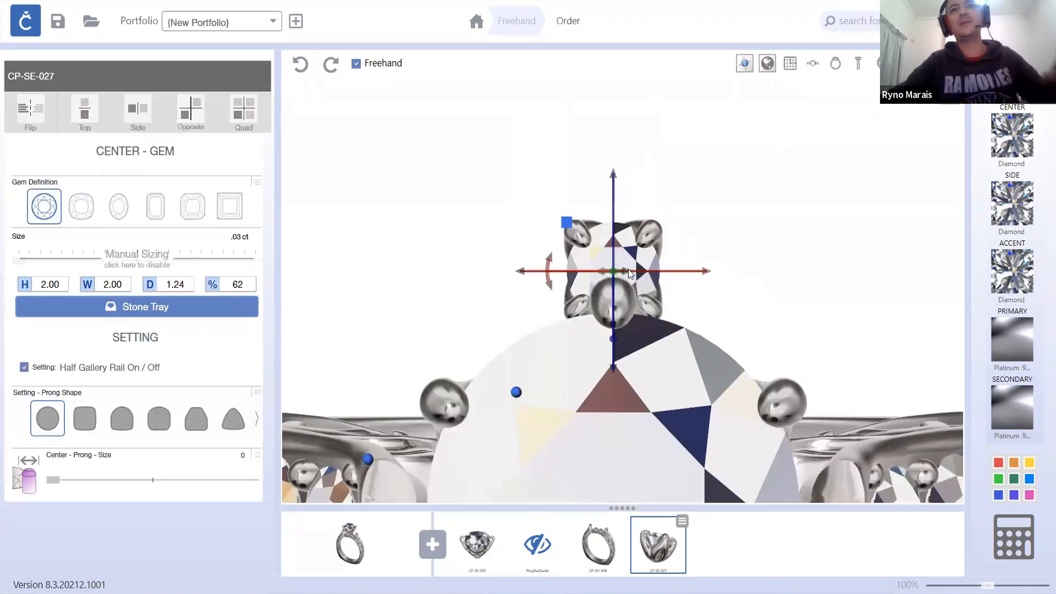
scroll(630, 273, "up", 2)
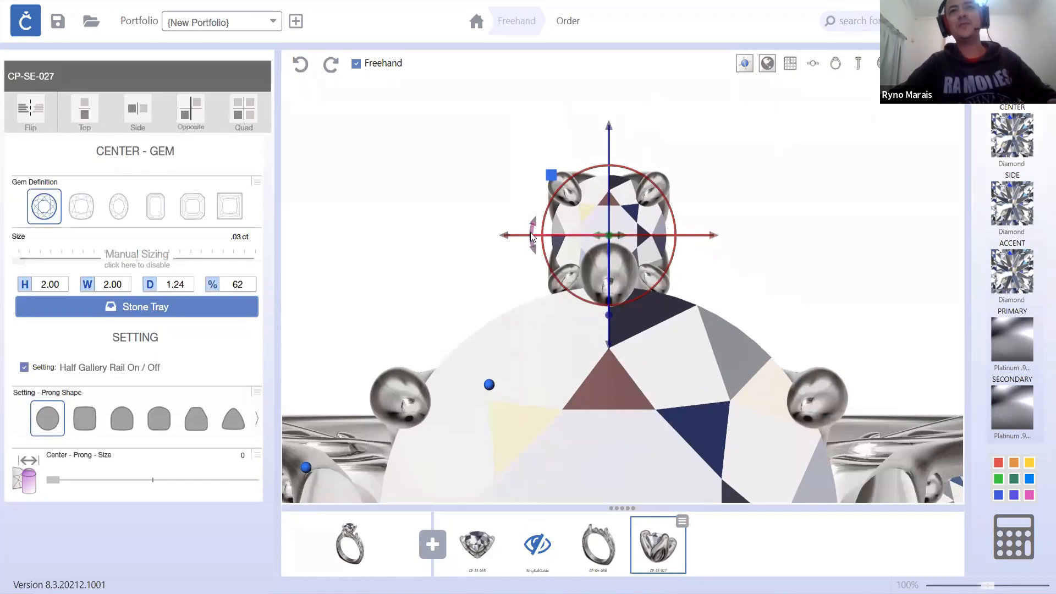
left_click_drag(529, 237, 546, 187)
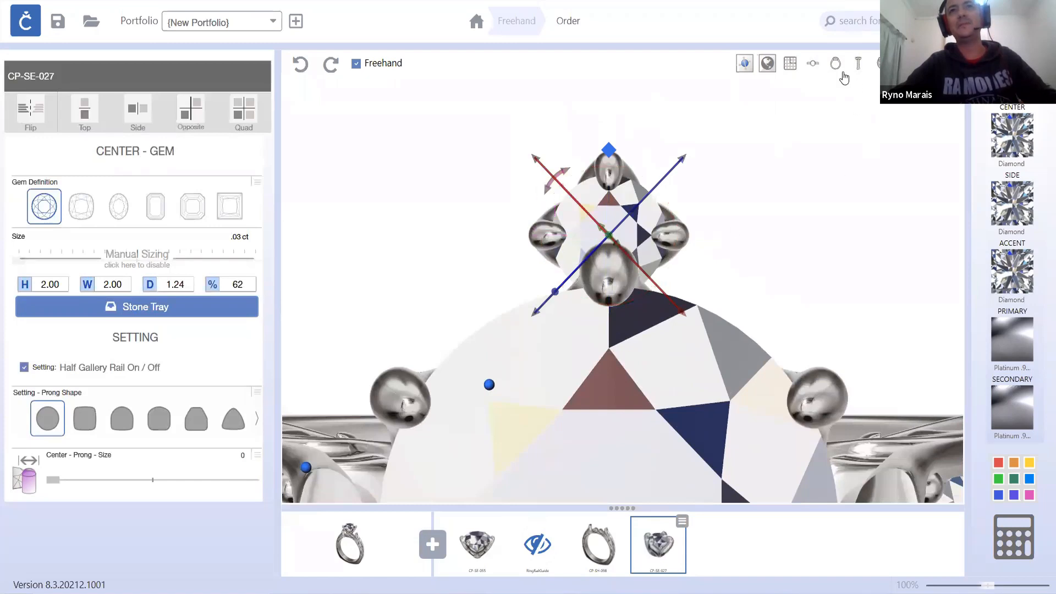
left_click(746, 242)
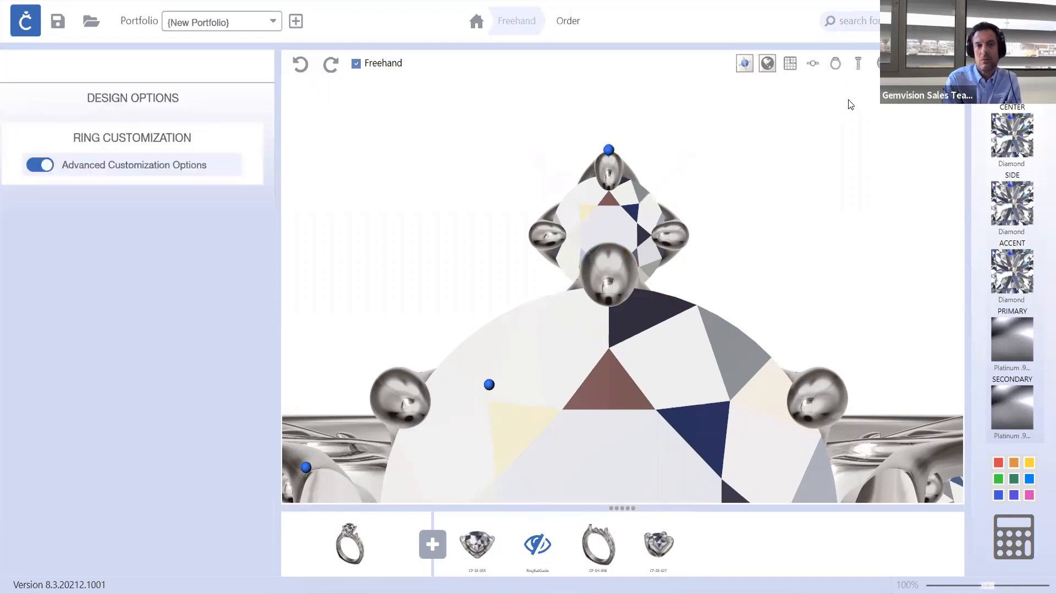
- Examine the rotated small setting beside the center setting's prongs in perspective and from above
left_click(878, 69)
right_click_drag(737, 258, 620, 254)
scroll(667, 182, "up", 8)
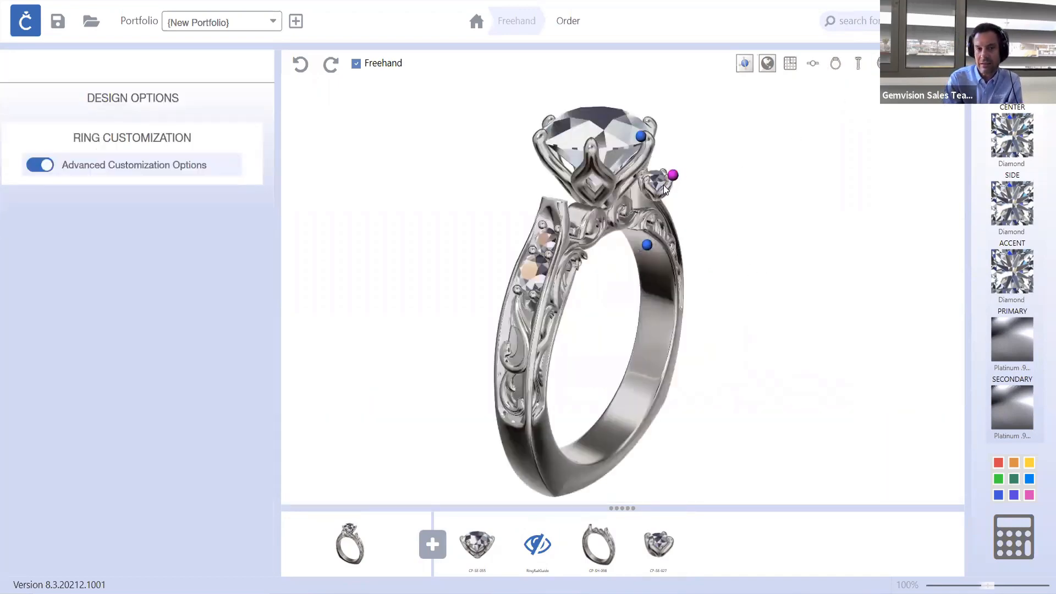
right_click_drag(710, 201, 662, 226)
scroll(664, 255, "up", 4)
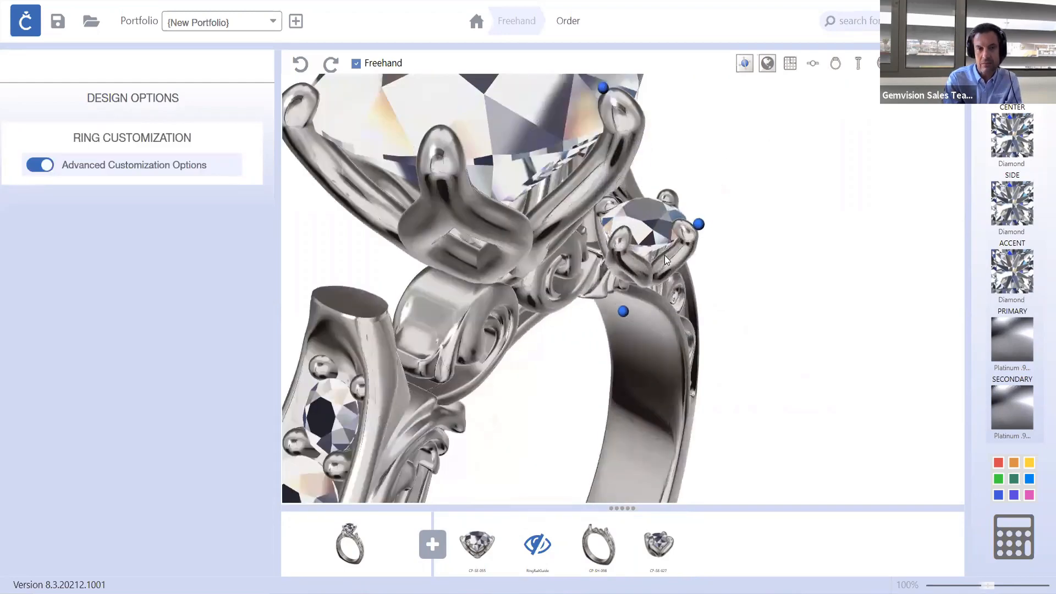
scroll(665, 253, "down", 3)
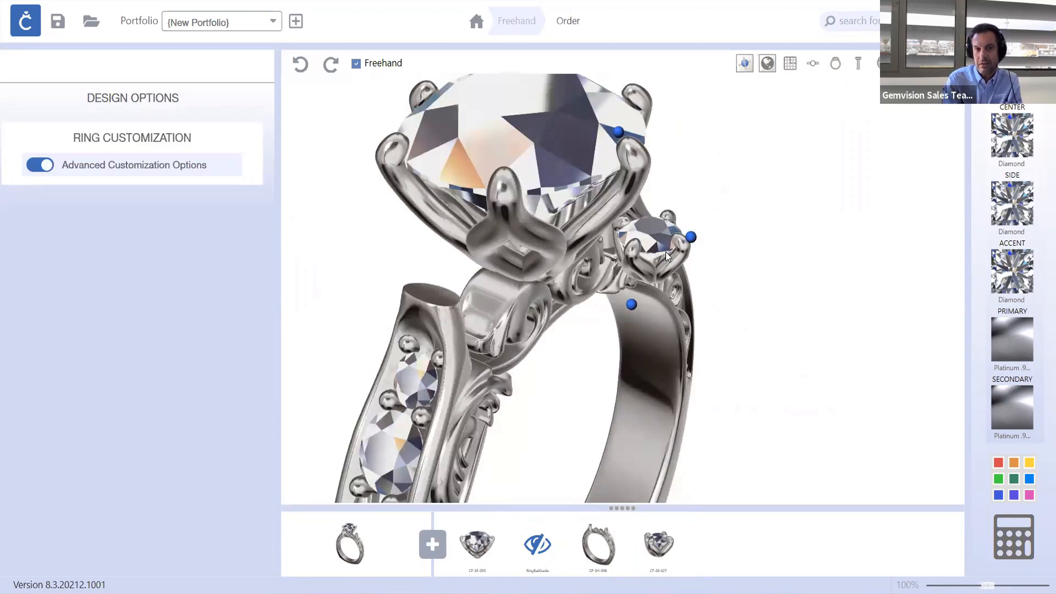
left_click(813, 65)
scroll(628, 236, "up", 5)
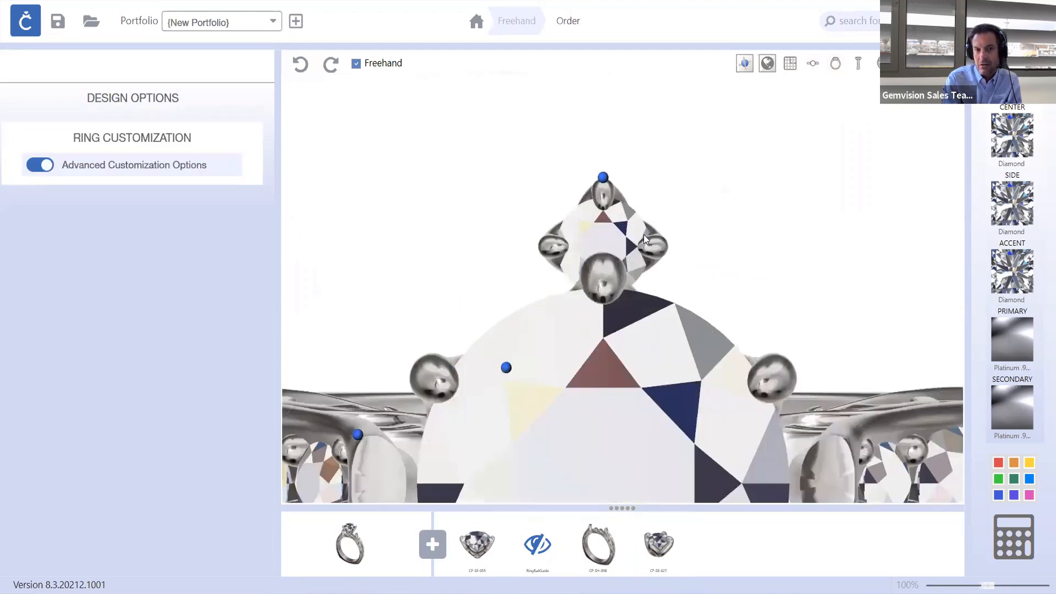
scroll(644, 234, "up", 2)
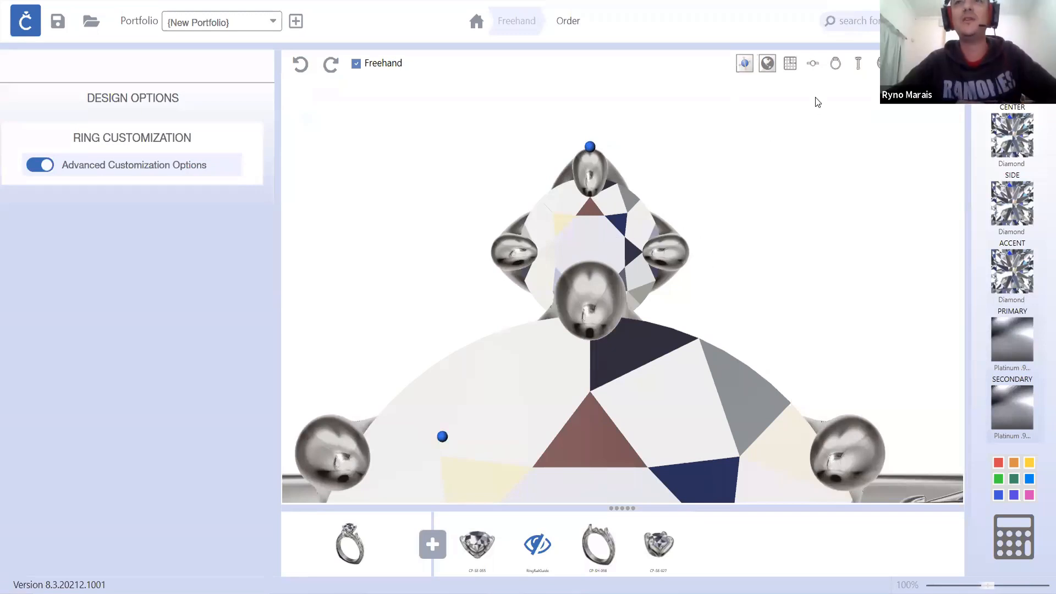
- Set the prong size of the small setting CP-SE-027 to 0.1
left_click(656, 543)
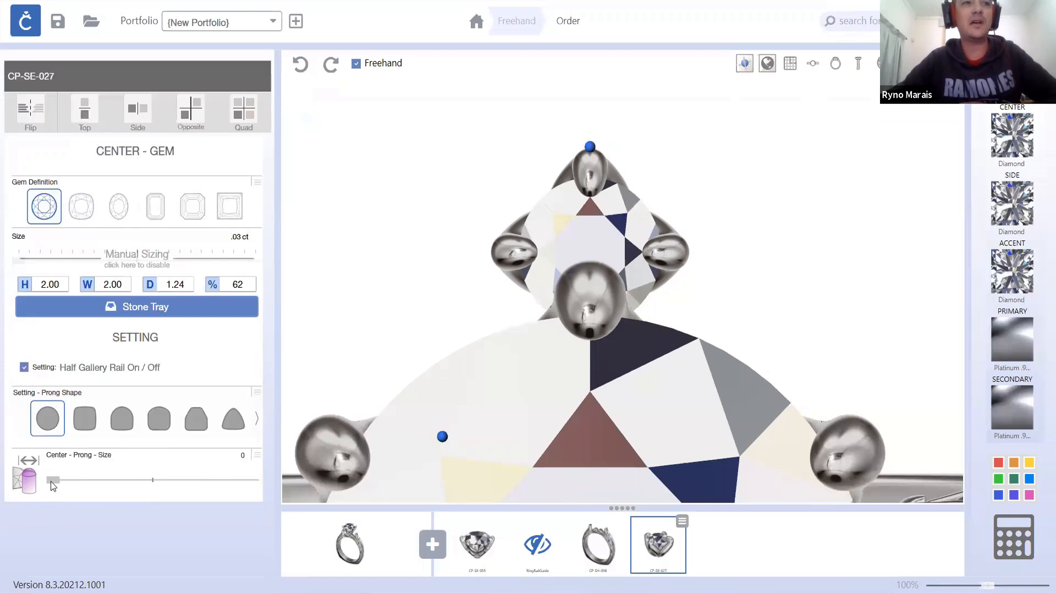
left_click_drag(51, 480, 75, 483)
left_click_drag(161, 487, 154, 487)
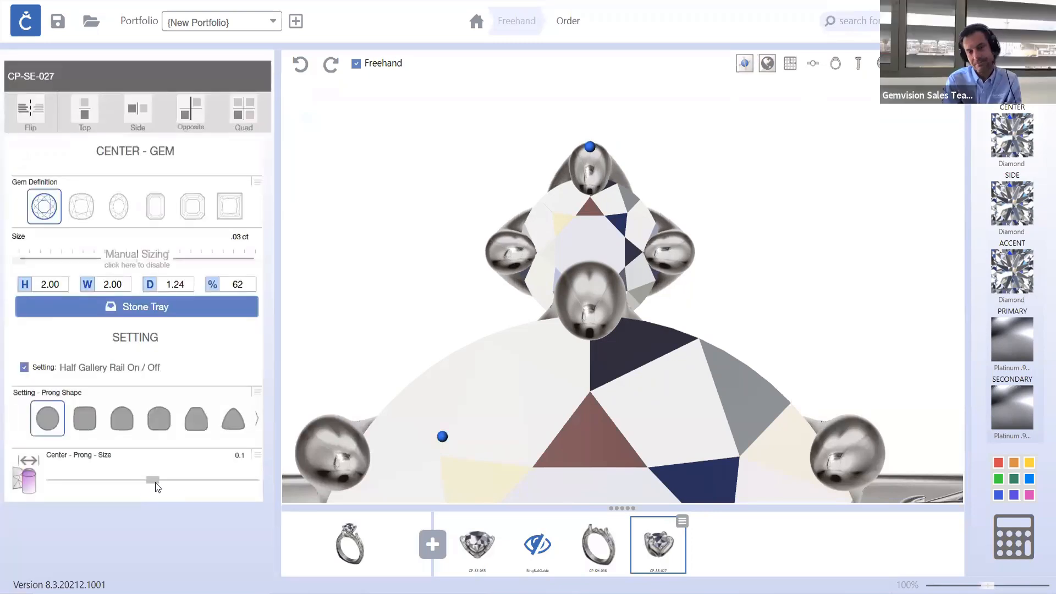
left_click(550, 380)
scroll(590, 413, "down", 3)
right_click_drag(590, 414, 582, 355)
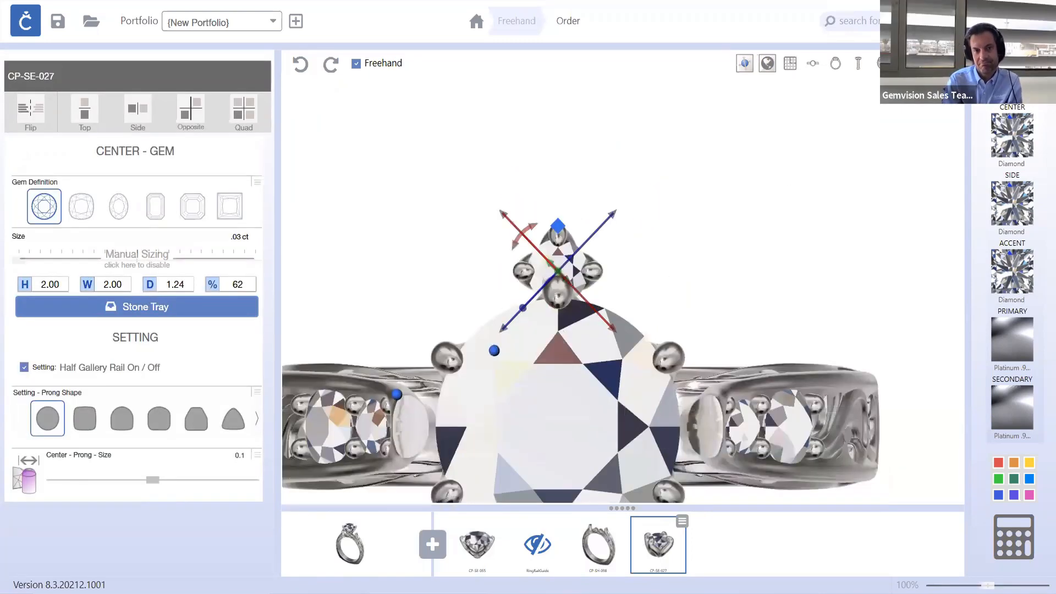
- Turn off the half gallery rail of the small setting CP-SE-027
left_click(881, 64)
scroll(697, 178, "up", 8)
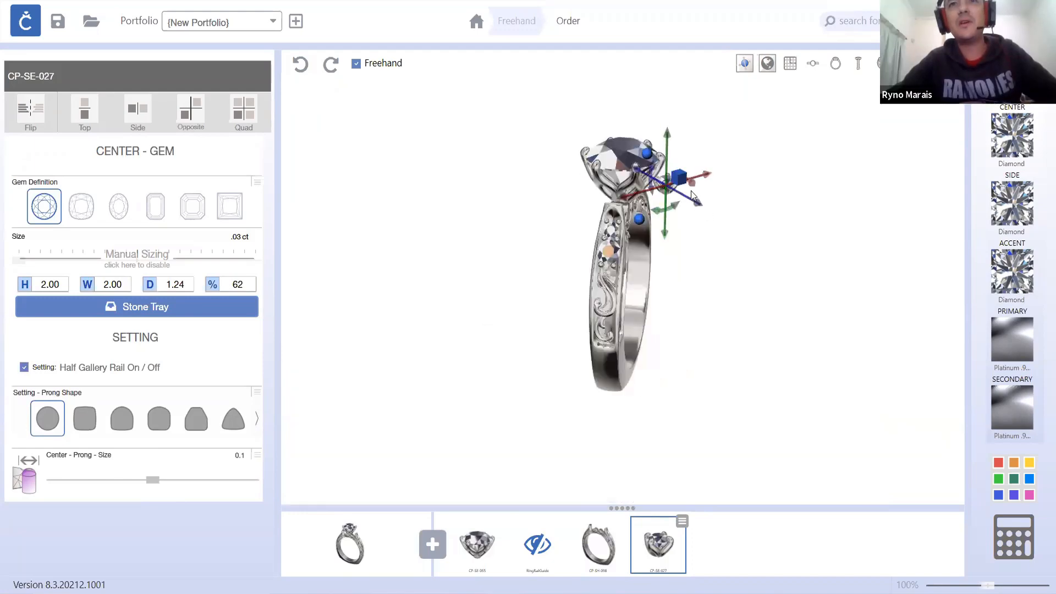
right_click_drag(643, 188, 646, 189)
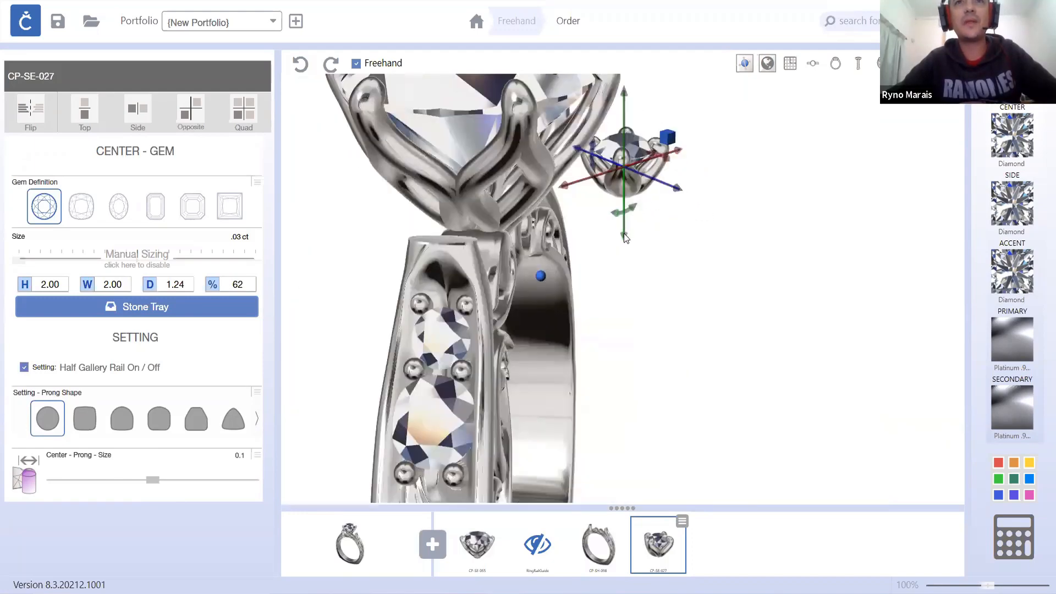
right_click_drag(681, 413, 650, 481)
left_click(653, 543)
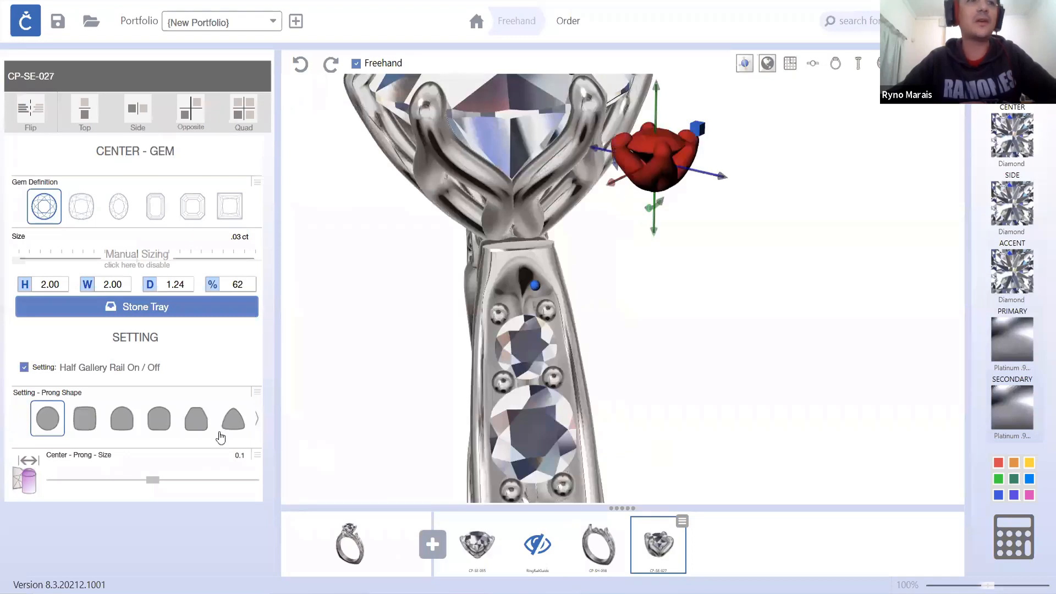
left_click(23, 367)
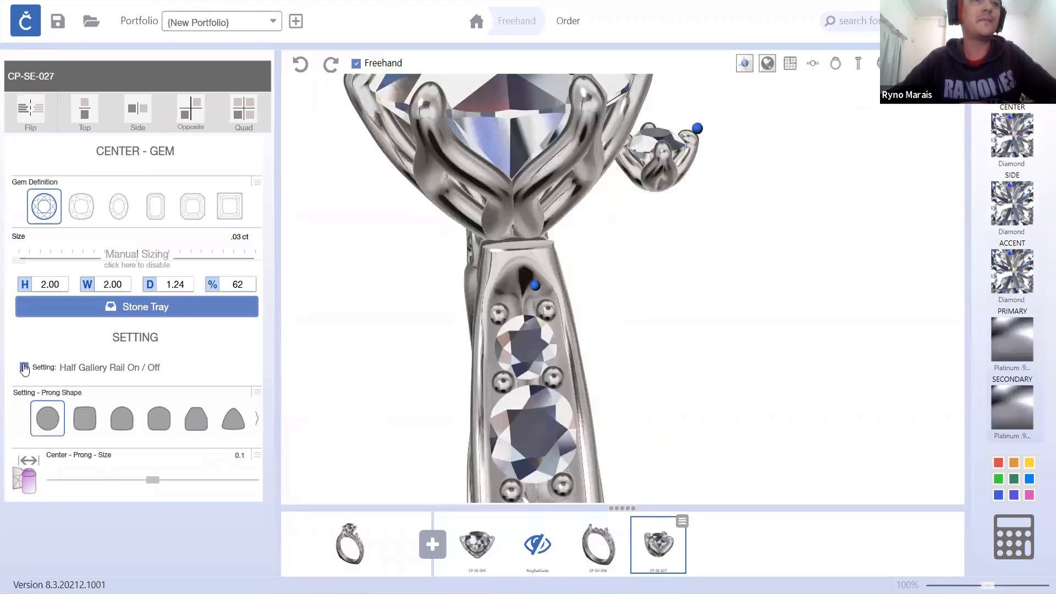
right_click_drag(685, 224, 635, 230)
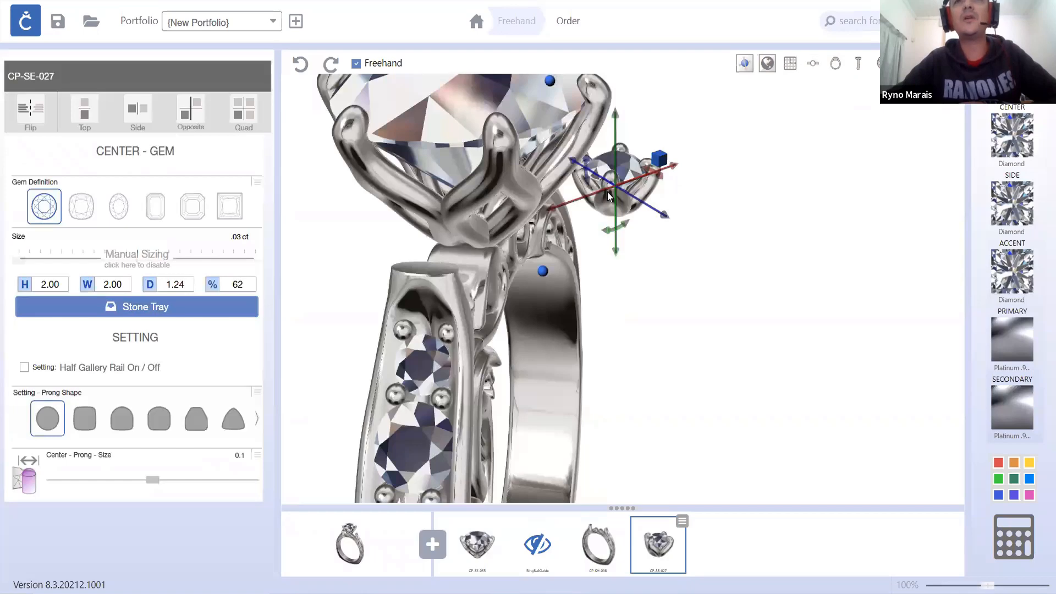
right_click_drag(578, 211, 744, 162)
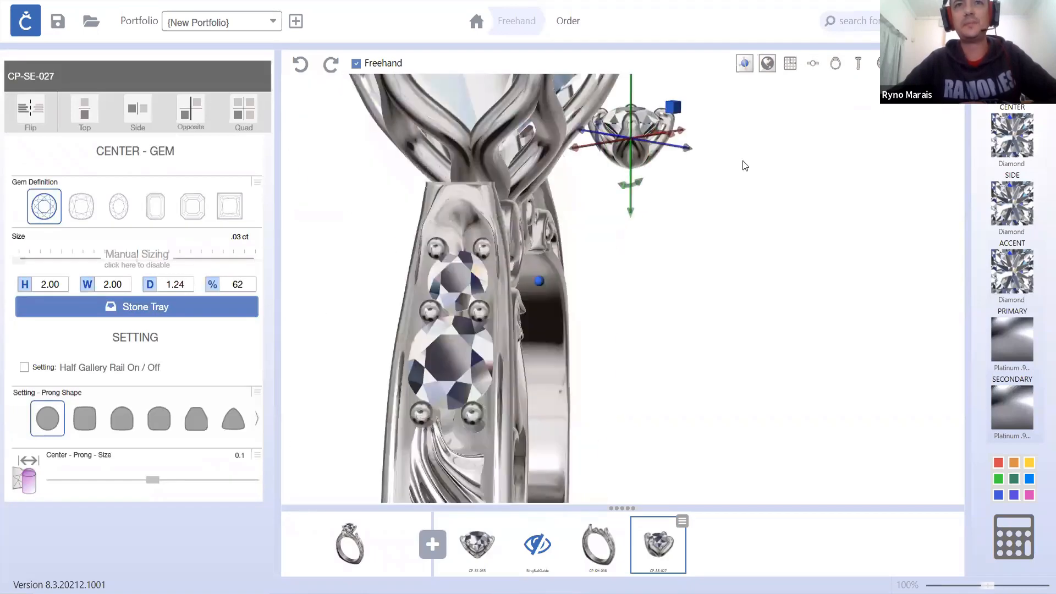
- Tilt the small setting outward, away from the center setting's prongs, by rotating it about both of its horizontal axes
left_click(857, 63)
scroll(677, 153, "up", 8)
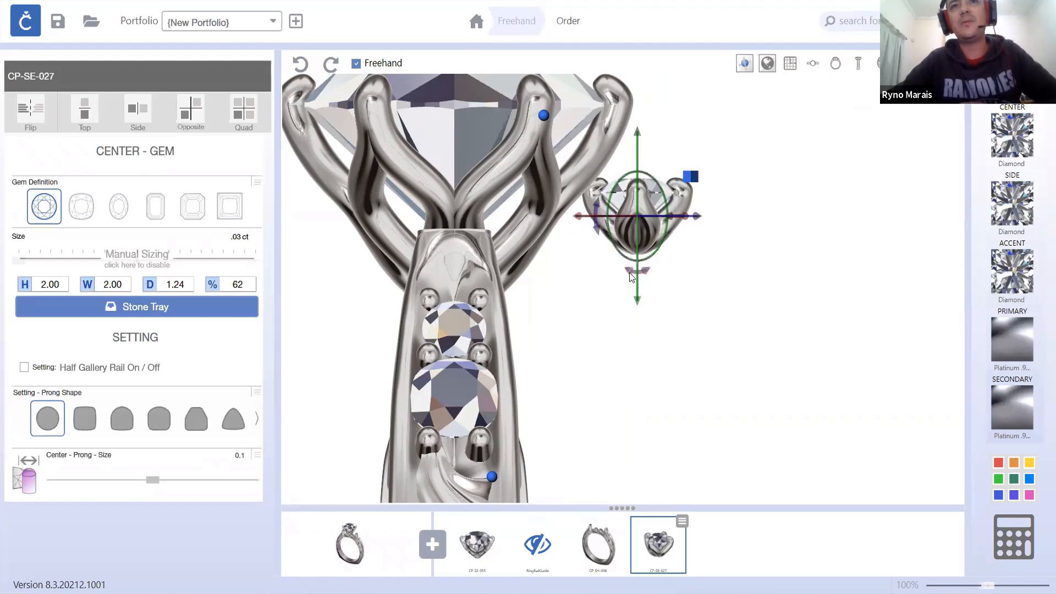
left_click_drag(632, 276, 625, 273)
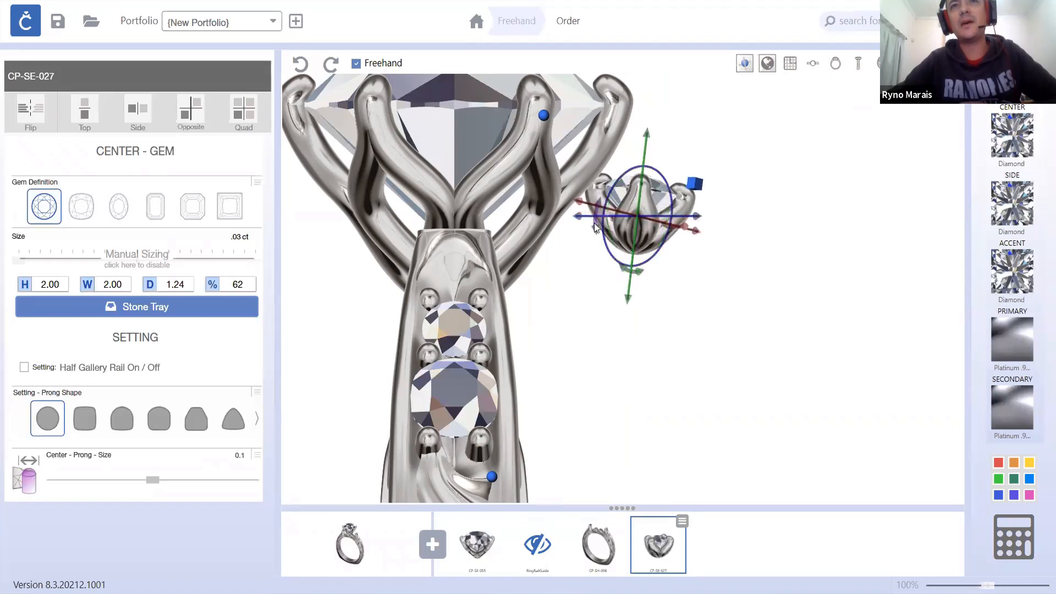
left_click_drag(595, 227, 594, 213)
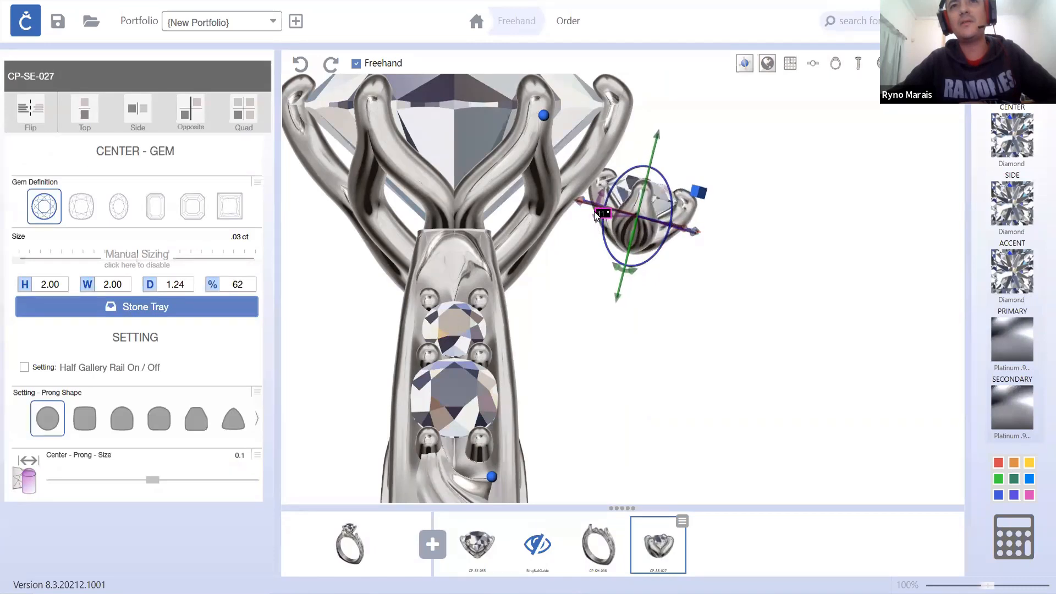
left_click(635, 321)
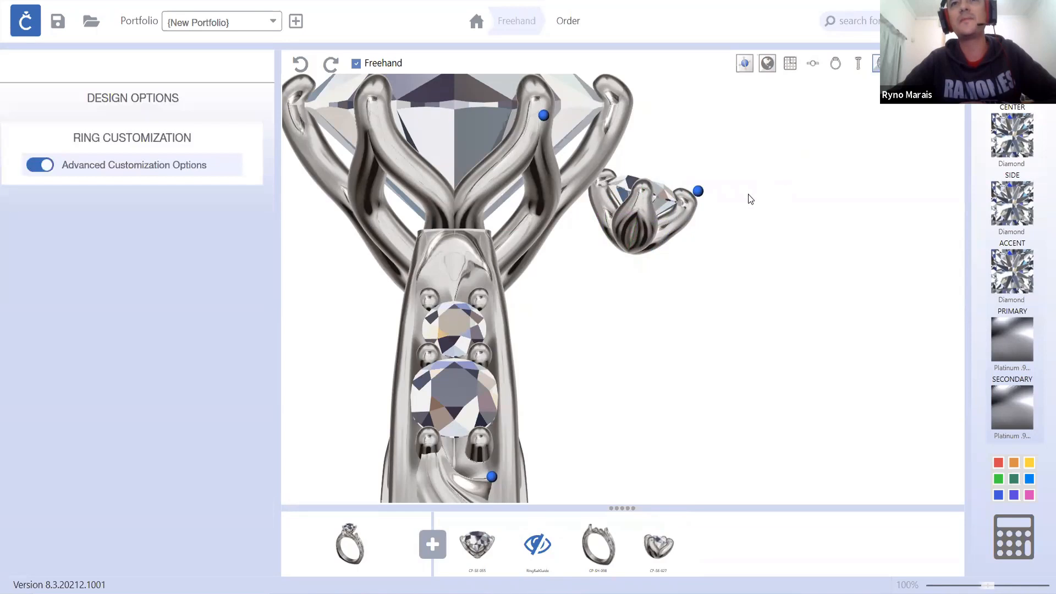
scroll(753, 198, "down", 3)
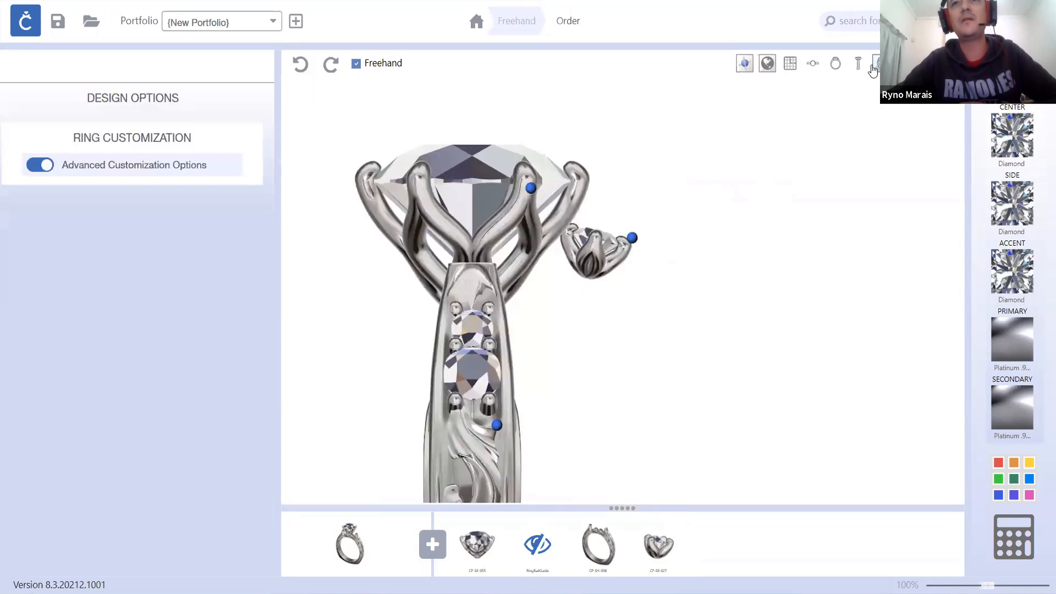
left_click(877, 64)
scroll(743, 203, "up", 4)
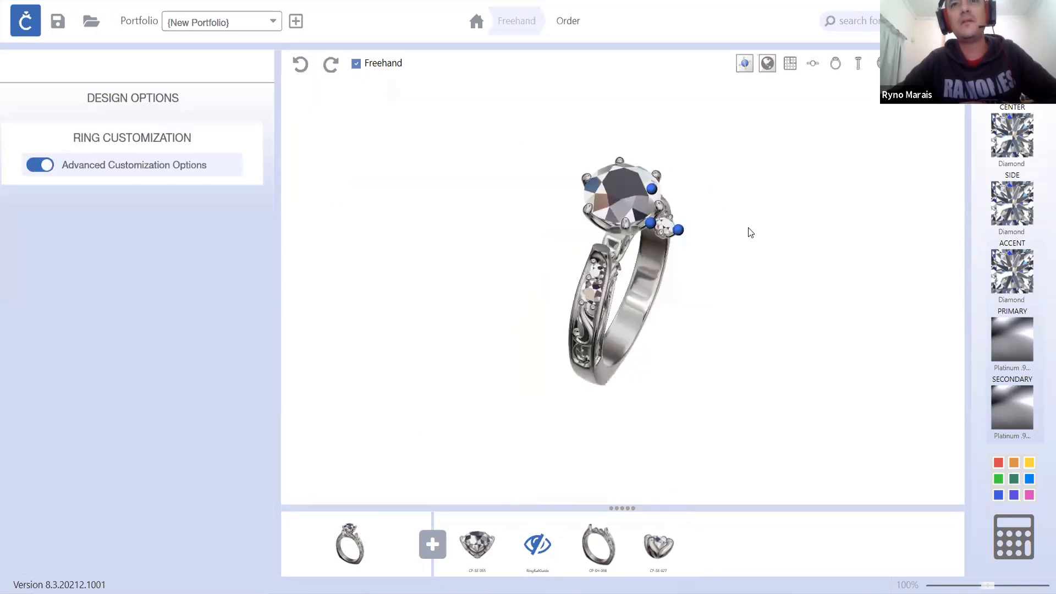
right_click_drag(747, 227, 641, 258)
scroll(580, 150, "down", 5)
scroll(551, 226, "up", 4)
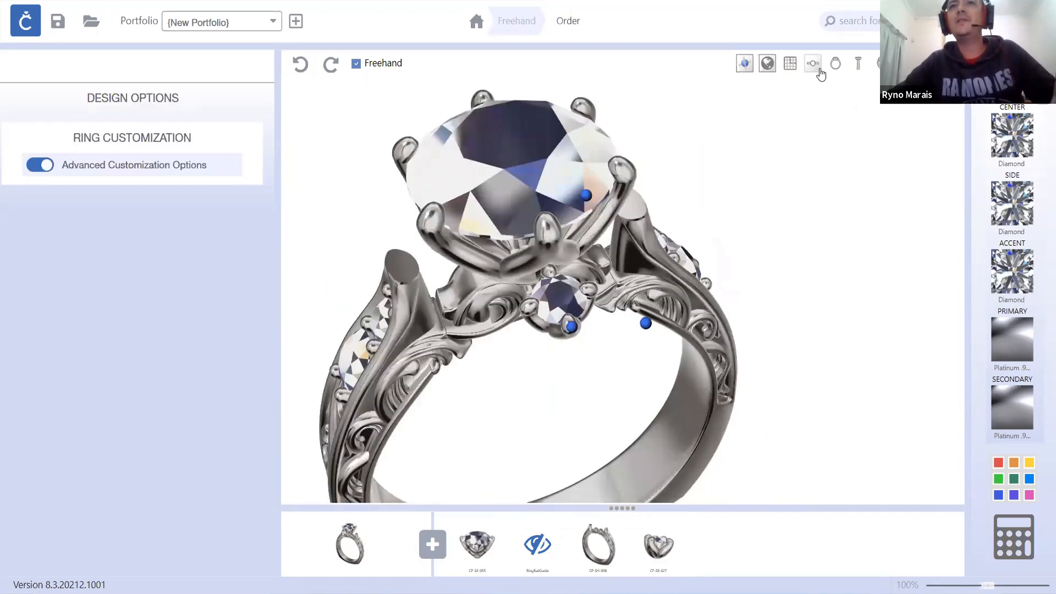
- Create a radial array of the small setting around the center gem
left_click(819, 64)
scroll(630, 226, "up", 3)
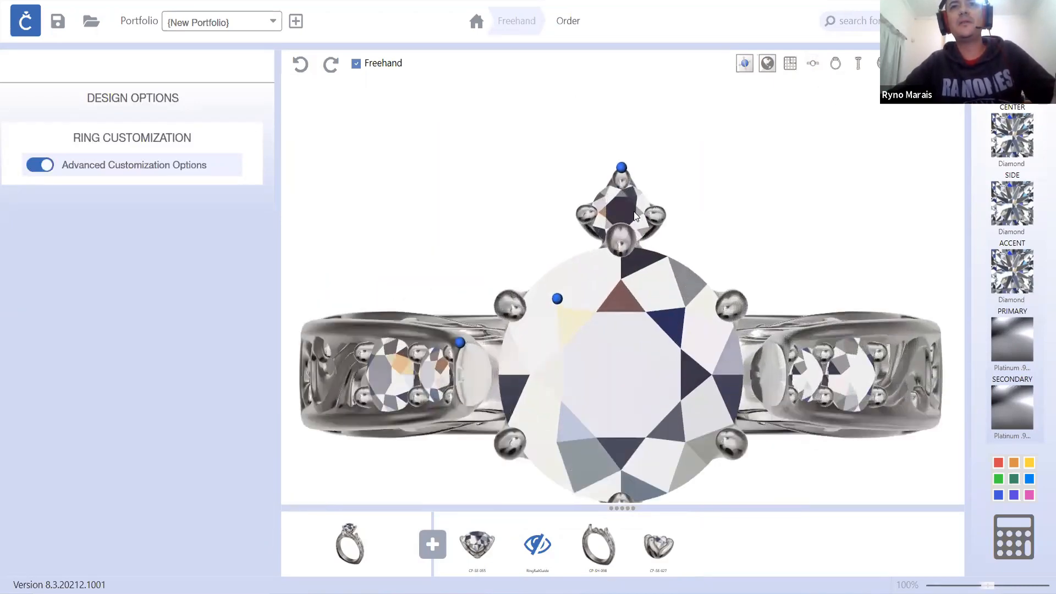
left_click(634, 211)
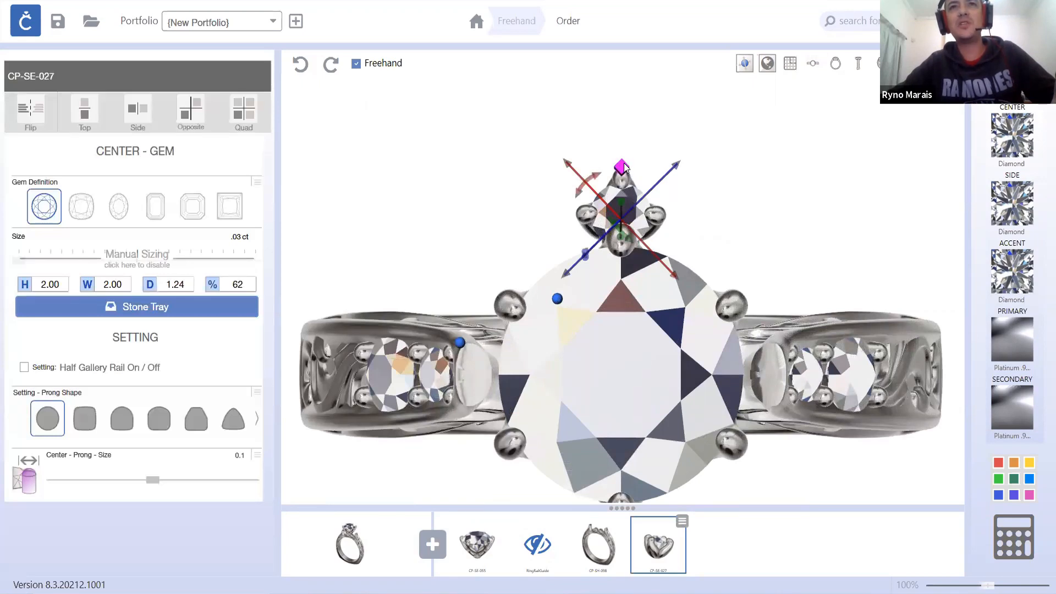
left_click(624, 165)
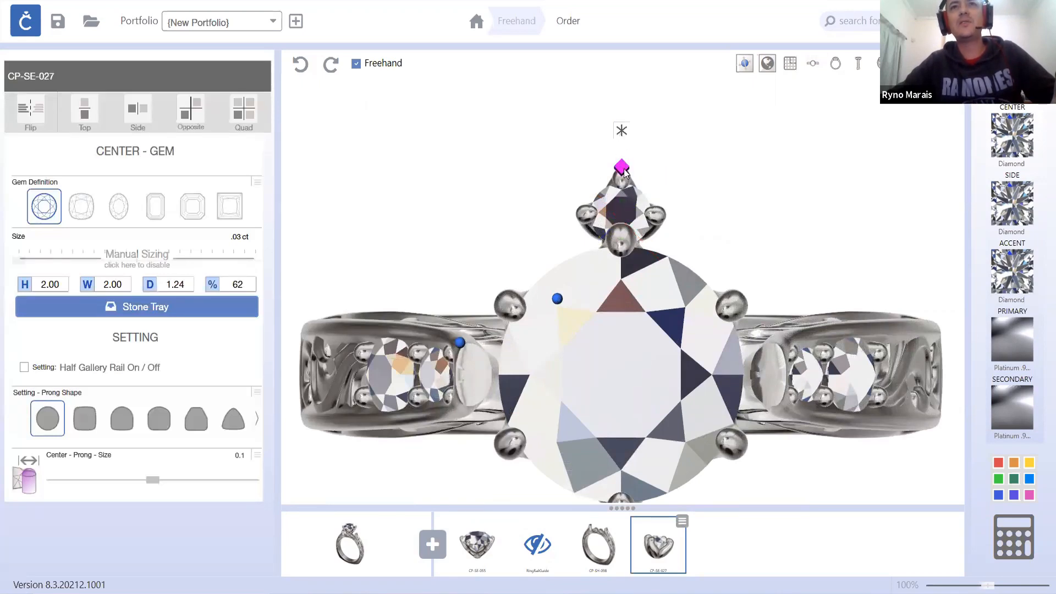
left_click(623, 168)
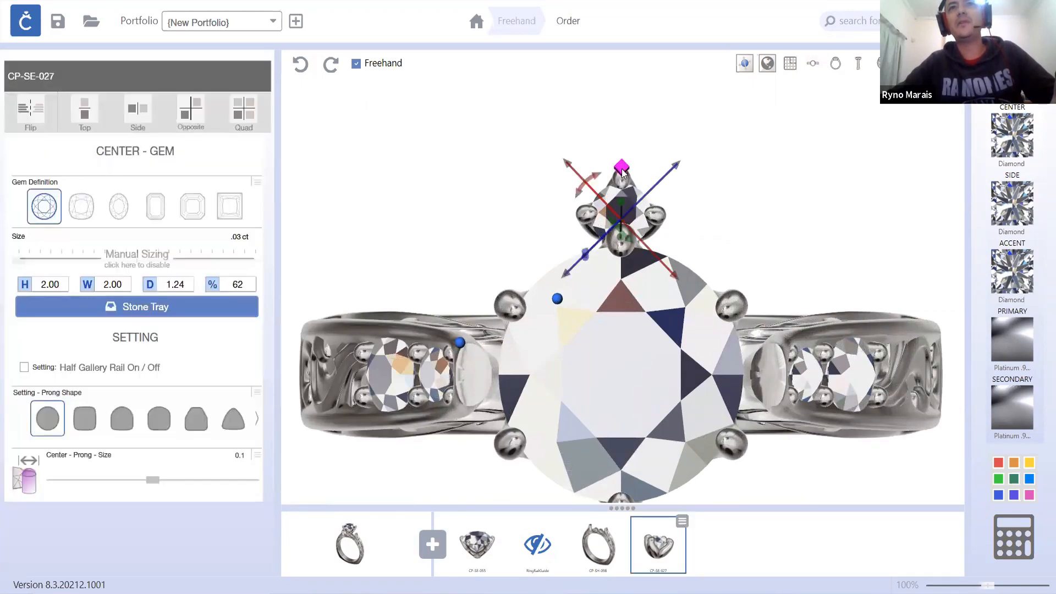
left_click(621, 168)
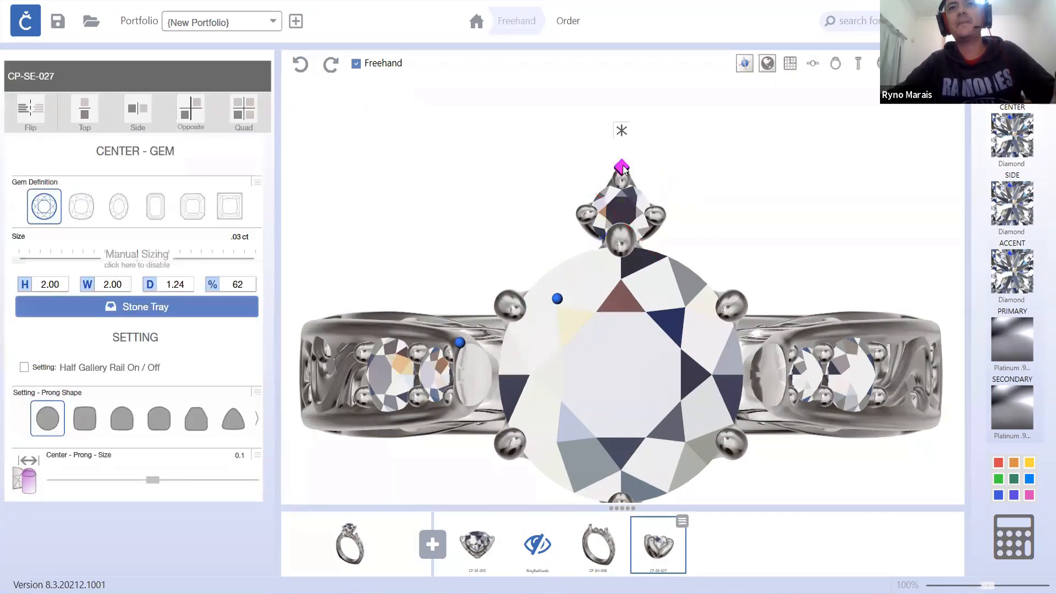
left_click(621, 132)
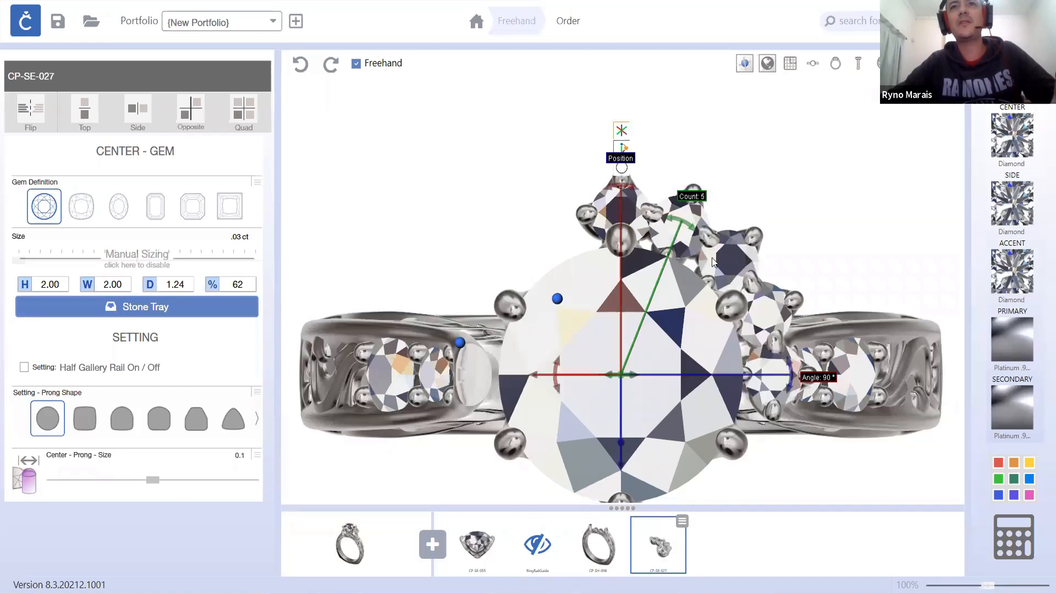
- Set the radial array to a count of 12 and an angle of 330° to form a halo around the center gem
scroll(772, 332, "up", 2)
scroll(762, 256, "down", 2)
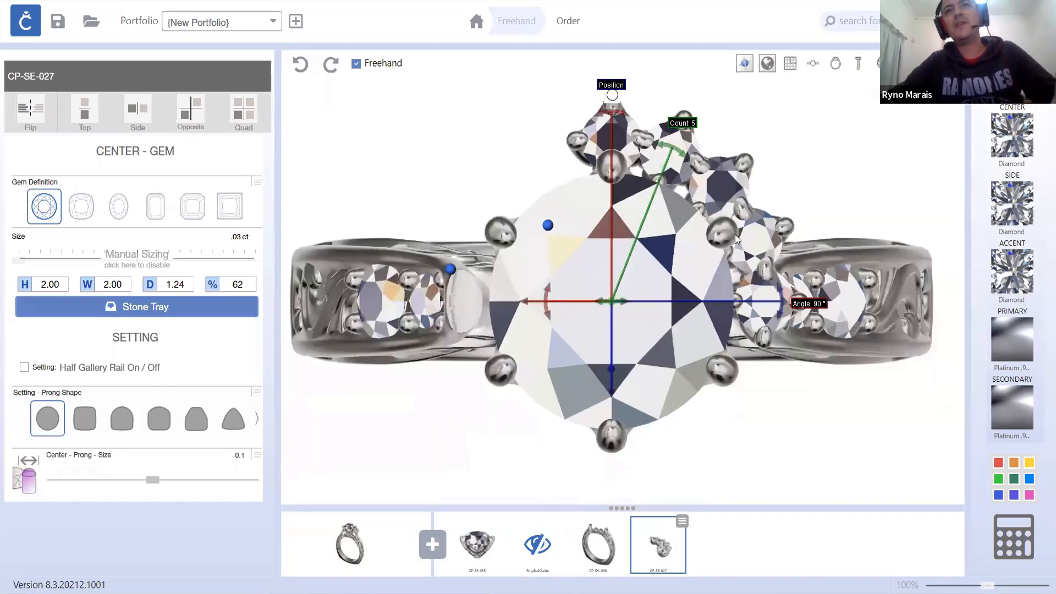
left_click_drag(663, 149, 636, 132)
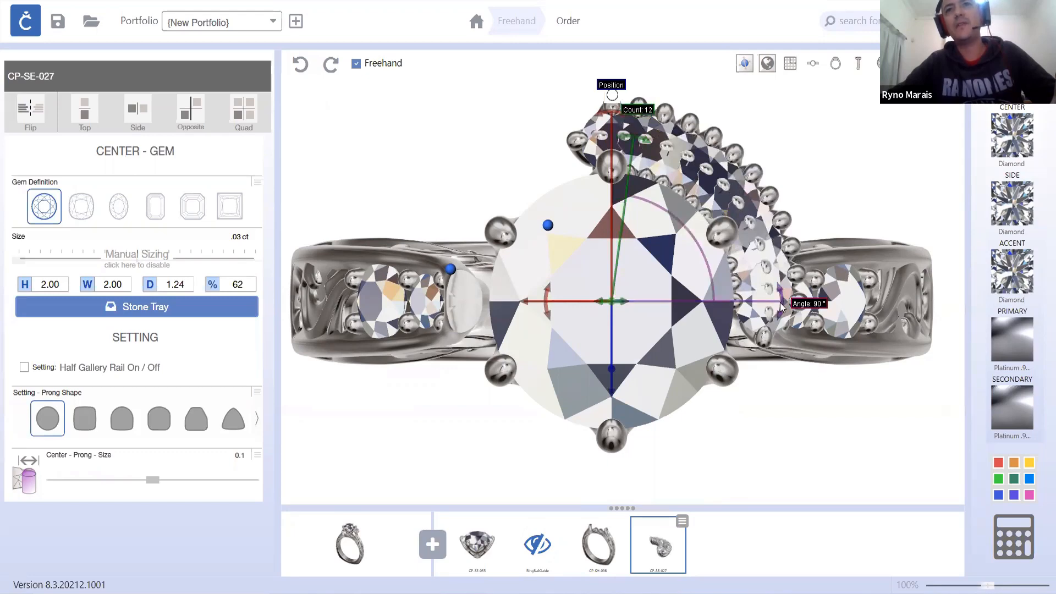
left_click_drag(782, 307, 569, 225)
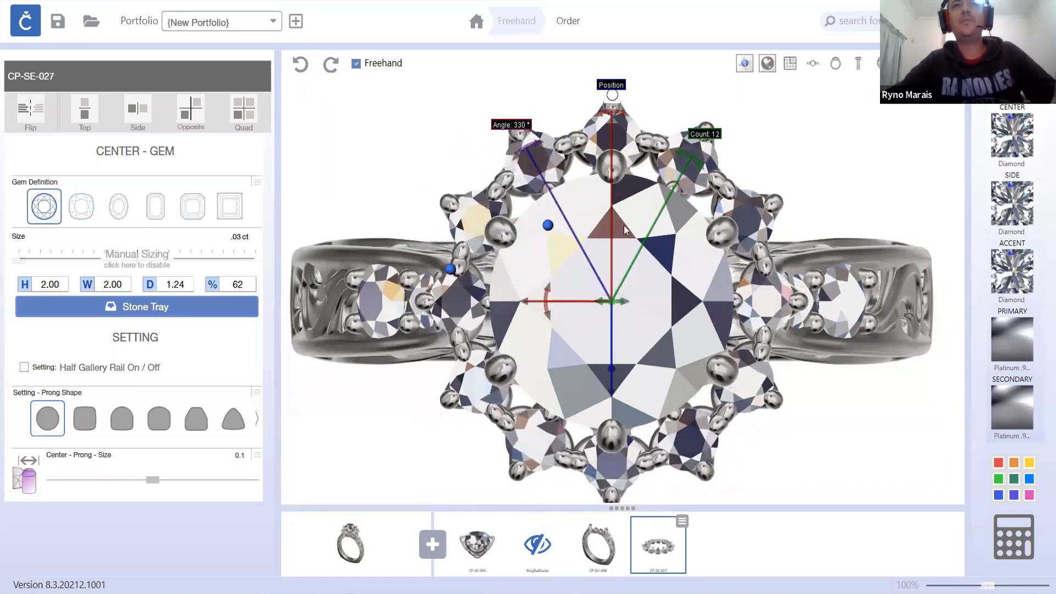
scroll(632, 223, "down", 4)
middle_click_drag(644, 279, 630, 310)
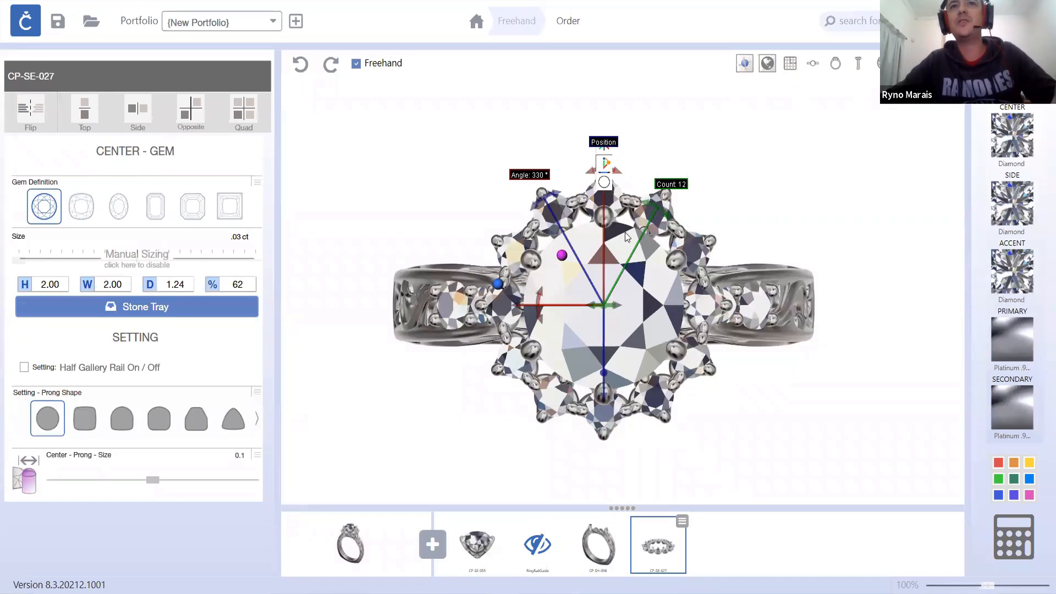
- Display the grid to examine the halo's alignment around the center gem from above, and hide the grid again
left_click(793, 63)
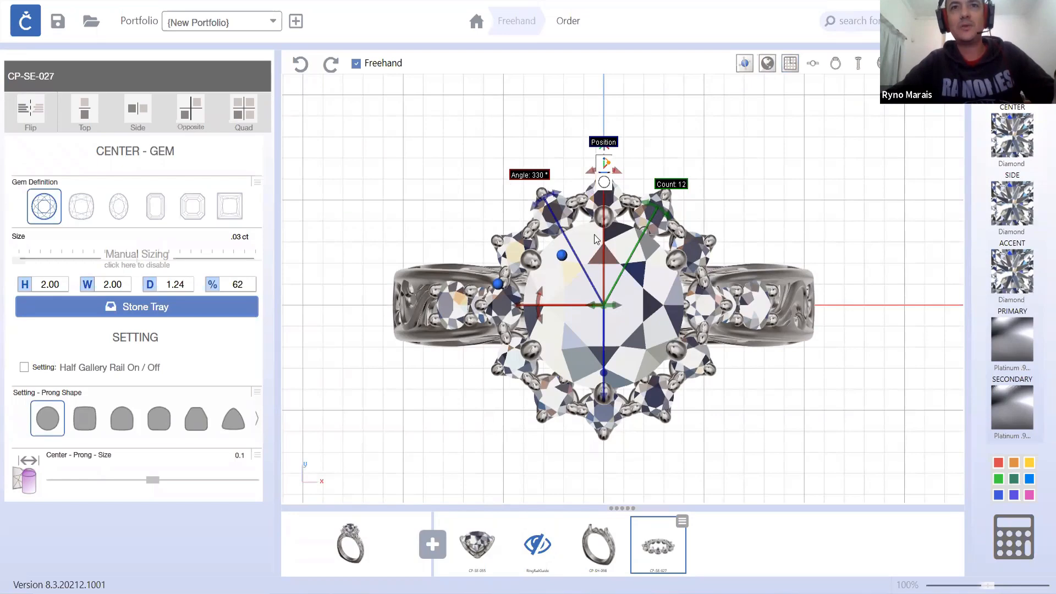
scroll(601, 239, "up", 3)
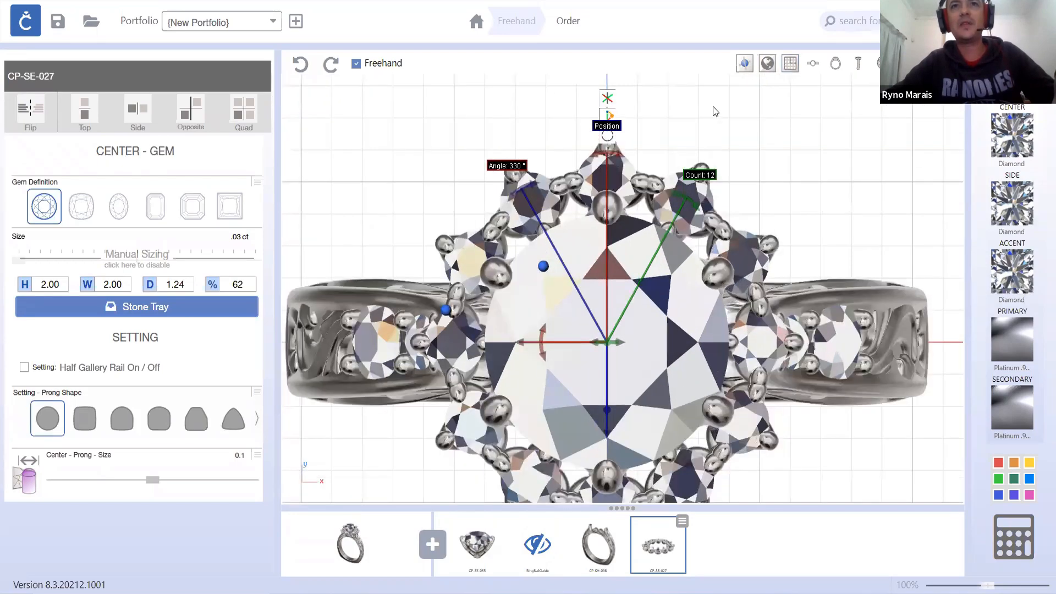
left_click(713, 108)
scroll(645, 404, "down", 2)
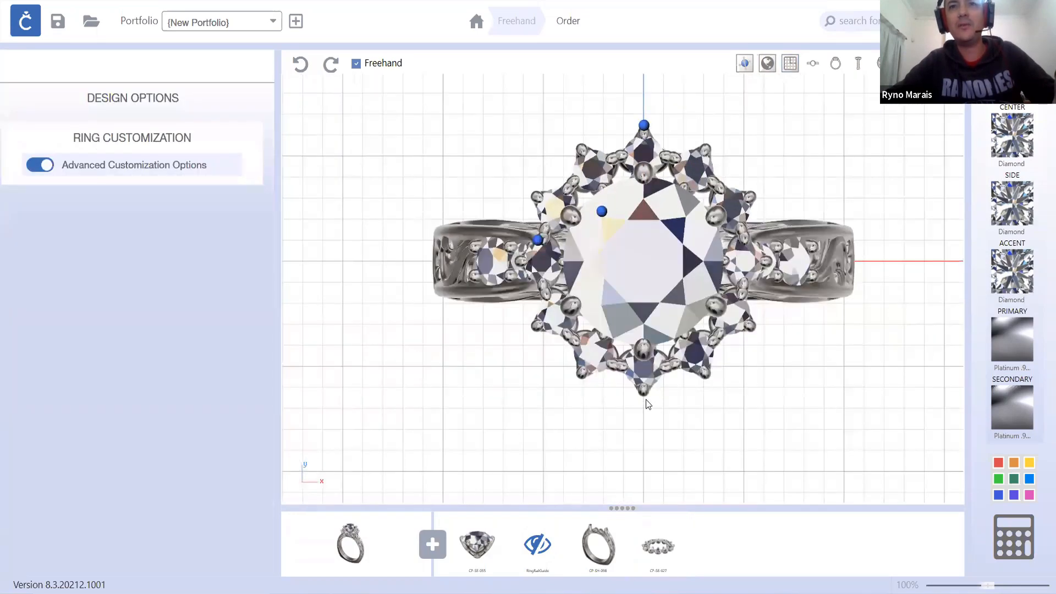
scroll(646, 404, "up", 3)
scroll(645, 400, "up", 2)
scroll(655, 388, "down", 4)
right_click_drag(670, 288, 636, 355)
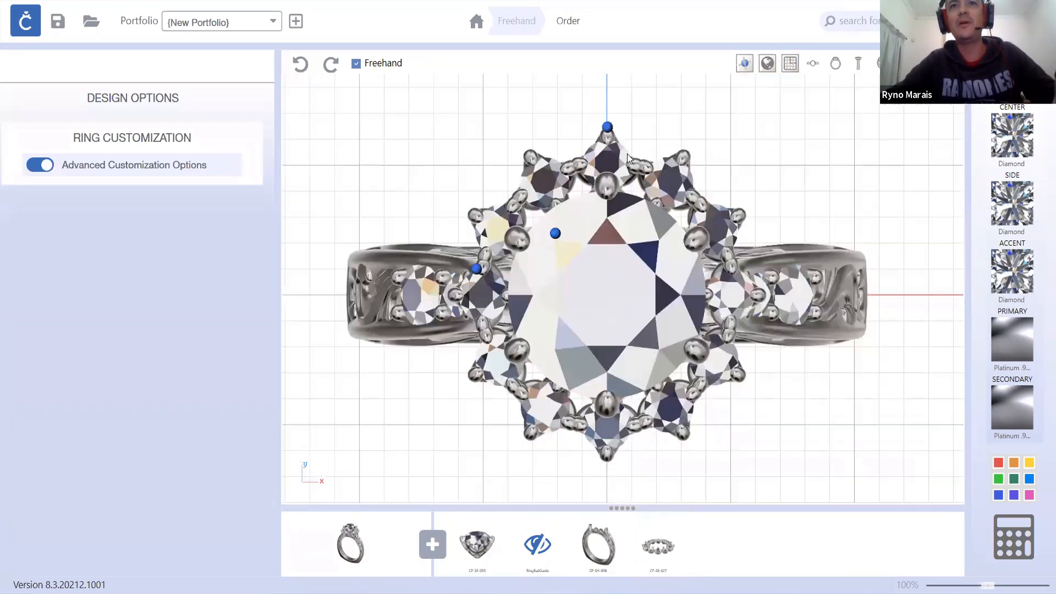
scroll(605, 163, "up", 5)
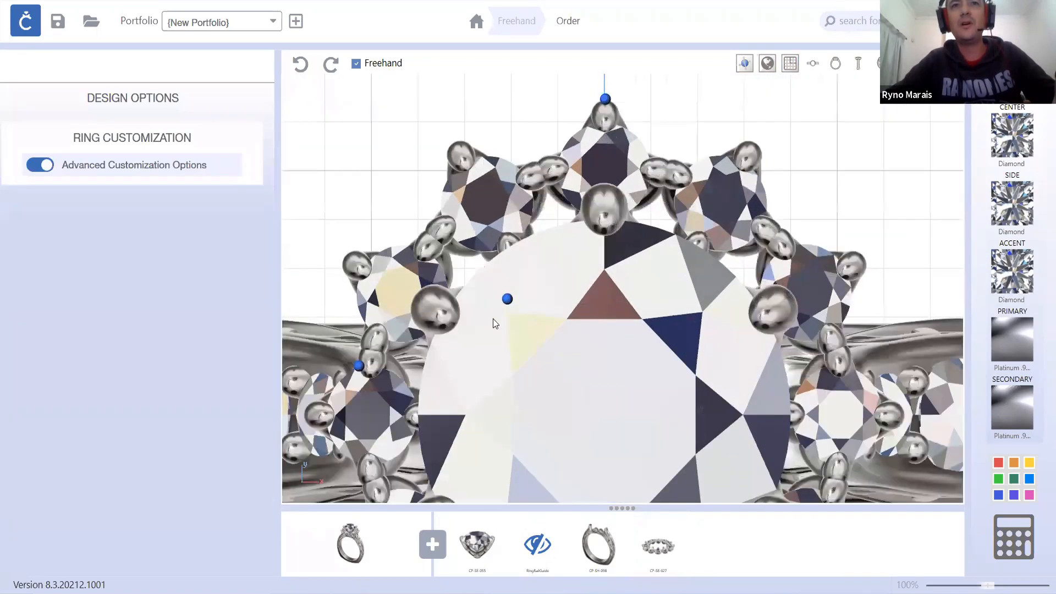
scroll(656, 307, "down", 5)
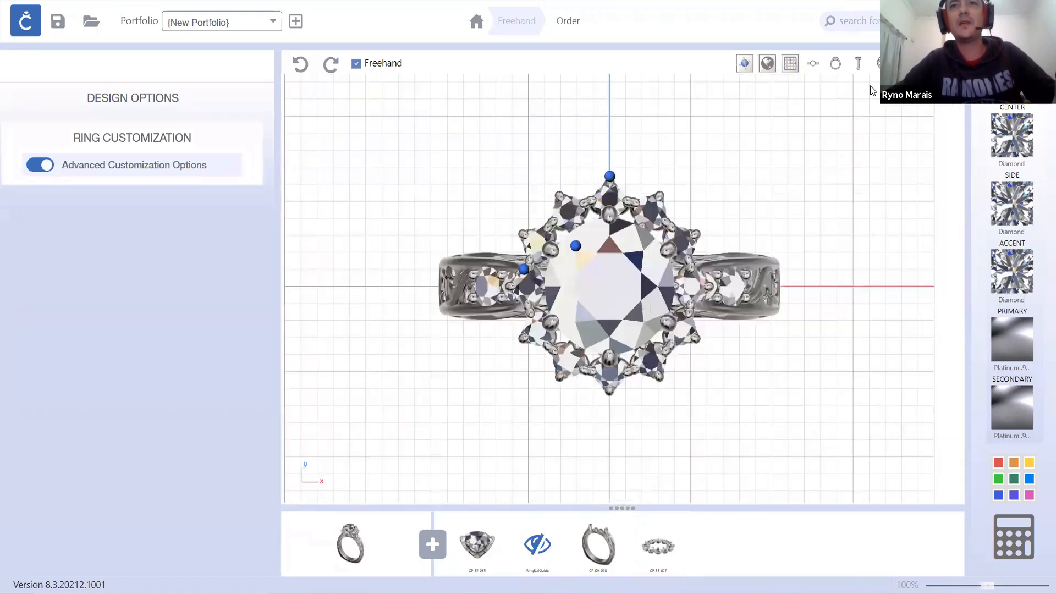
left_click(790, 64)
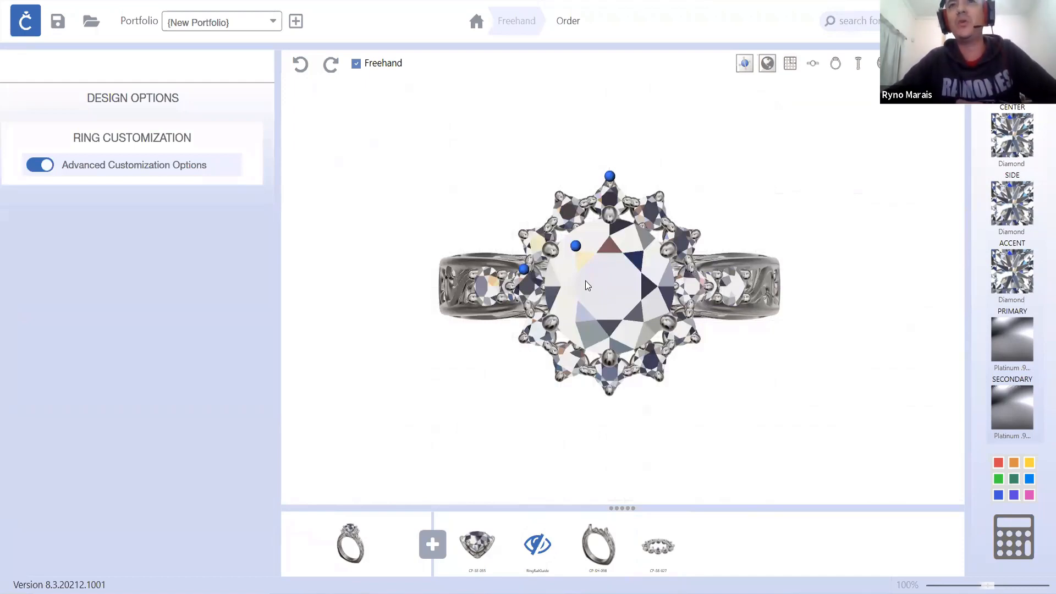
- Examine how the halo sits around the center setting and above the shank, in perspective and from above
left_click(879, 64)
scroll(717, 213, "up", 3)
scroll(716, 213, "up", 3)
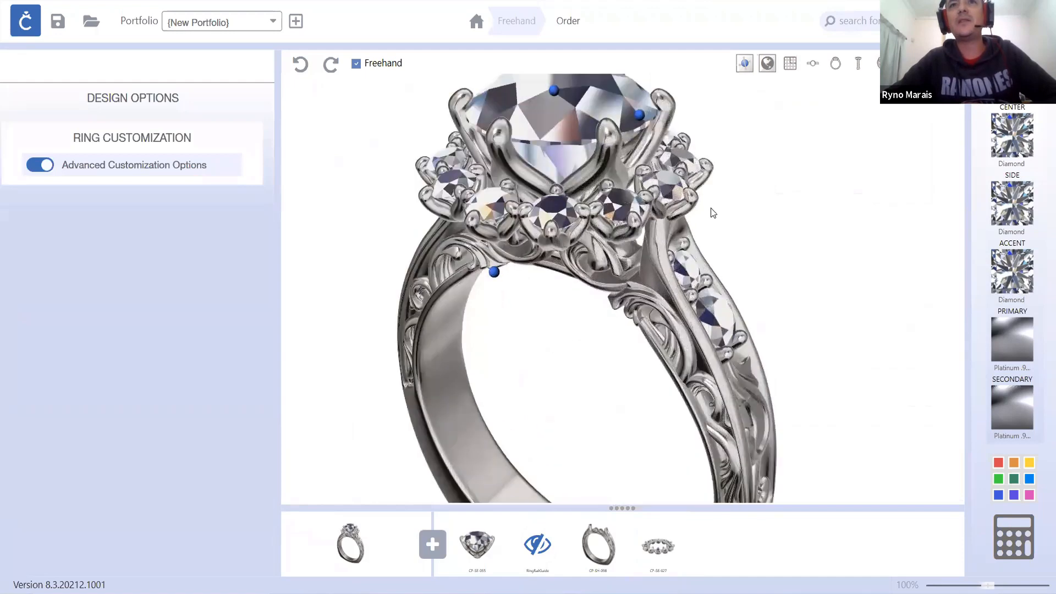
left_click_drag(710, 212, 691, 236)
scroll(637, 315, "down", 3)
scroll(640, 326, "up", 3)
scroll(640, 326, "up", 3)
scroll(580, 308, "up", 3)
scroll(645, 299, "down", 4)
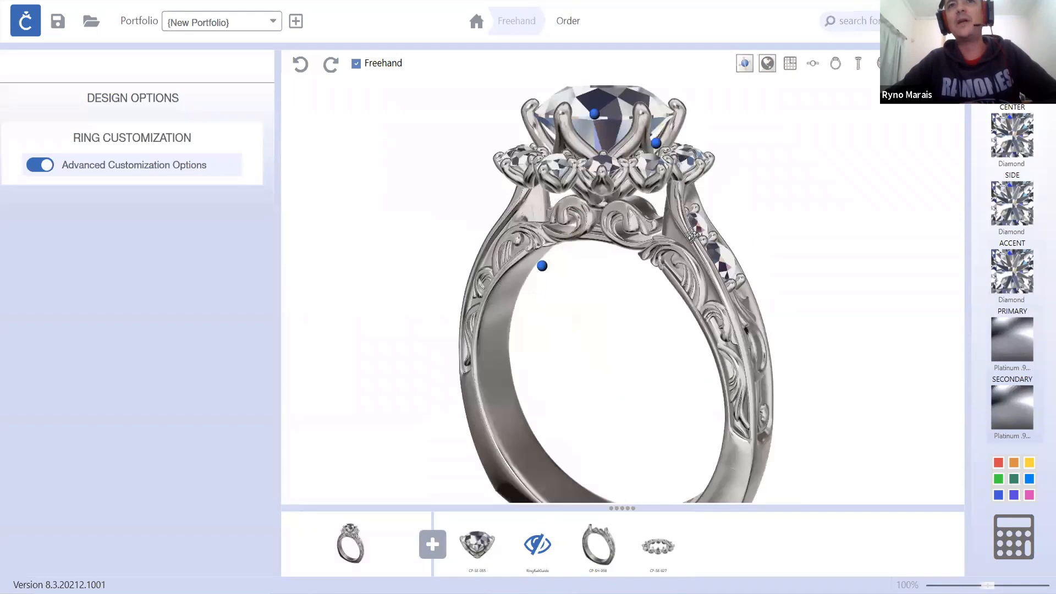
left_click_drag(667, 363, 611, 311)
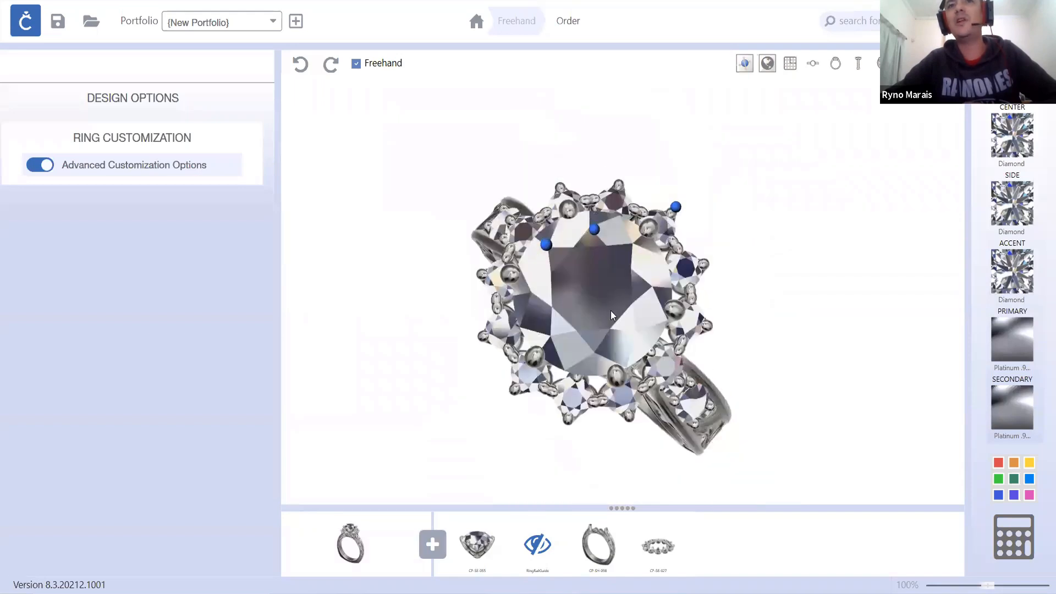
left_click(812, 63)
scroll(633, 269, "up", 4)
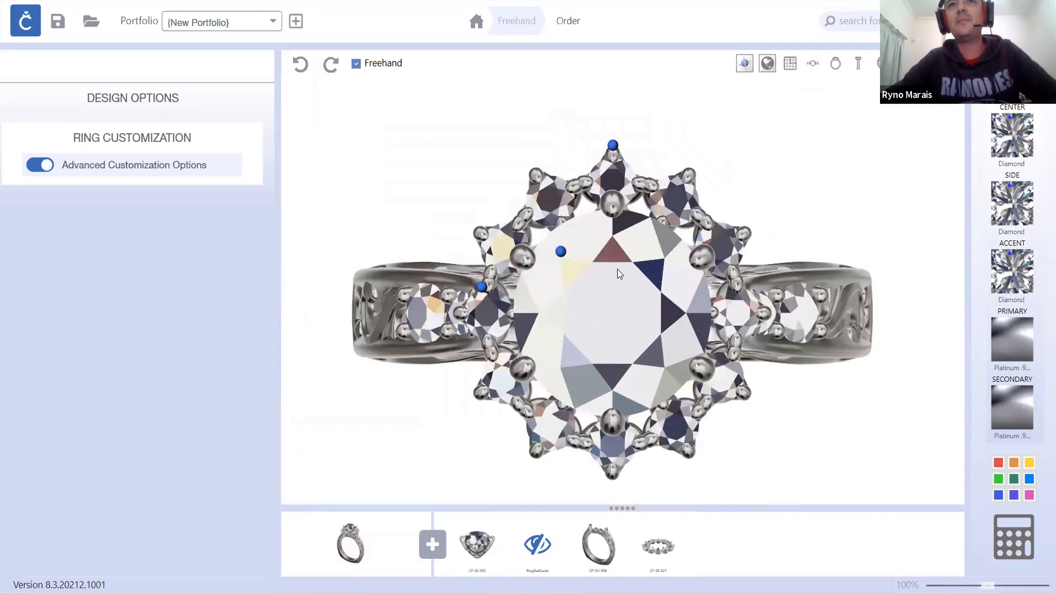
left_click(880, 64)
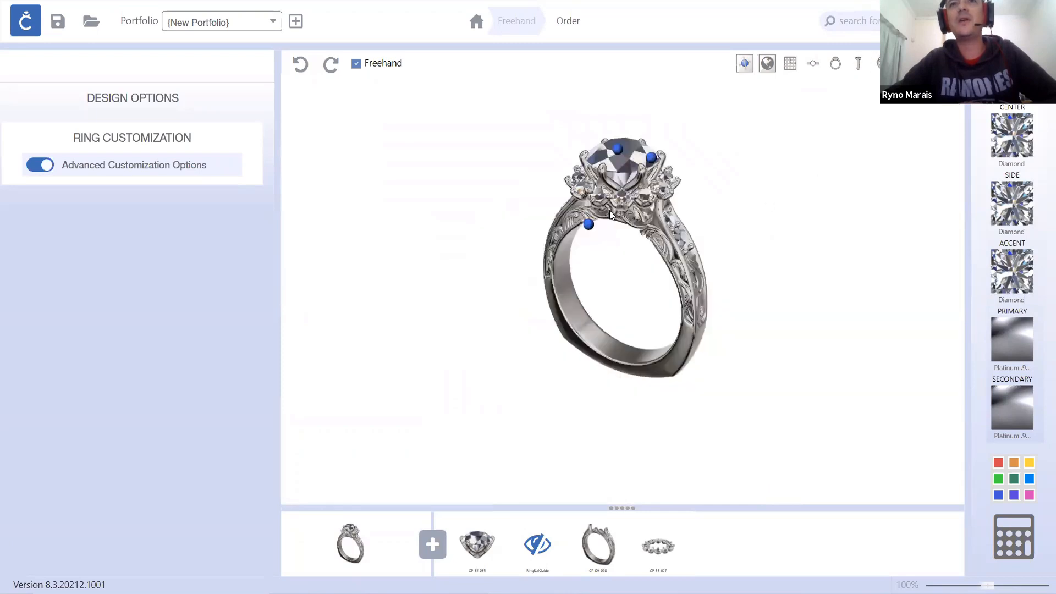
right_click_drag(612, 199, 637, 192)
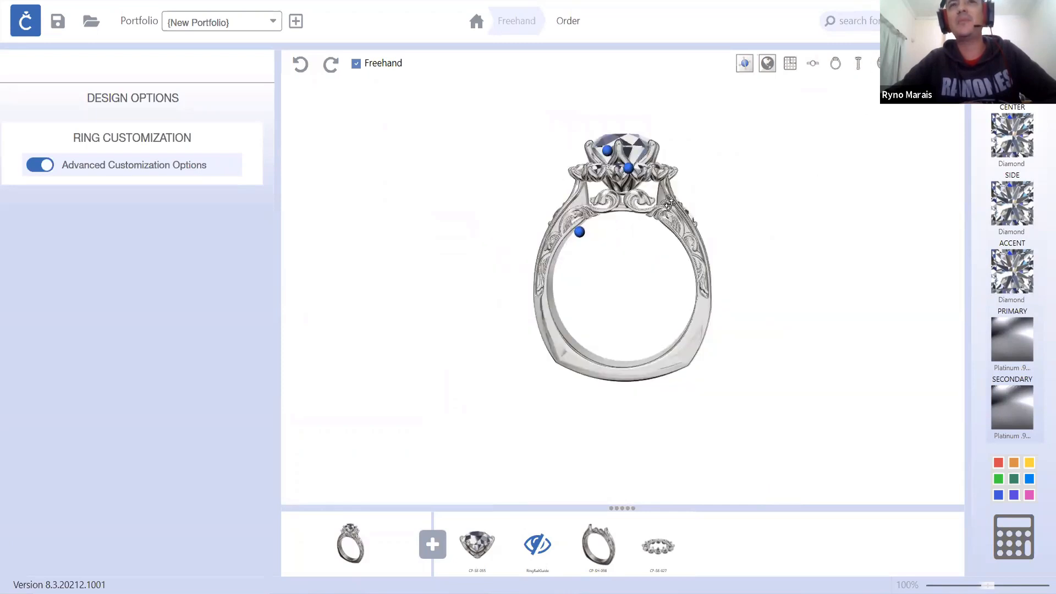
right_click_drag(668, 203, 675, 229)
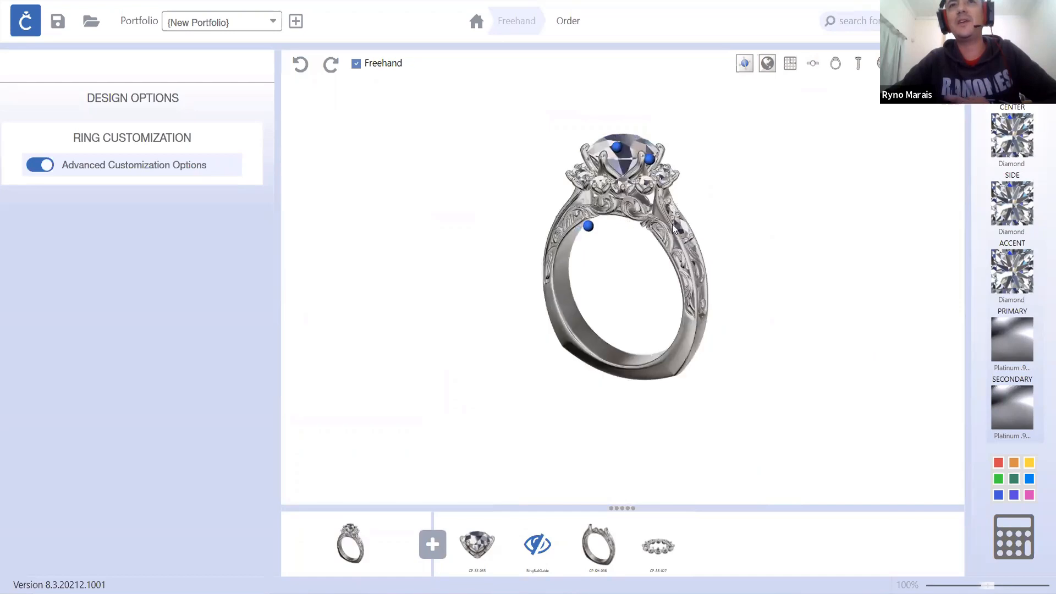
- Add the circular rope wire part CP-WI-025 from the wire parts in the Part Toolbox
left_click(433, 545)
left_click(849, 280)
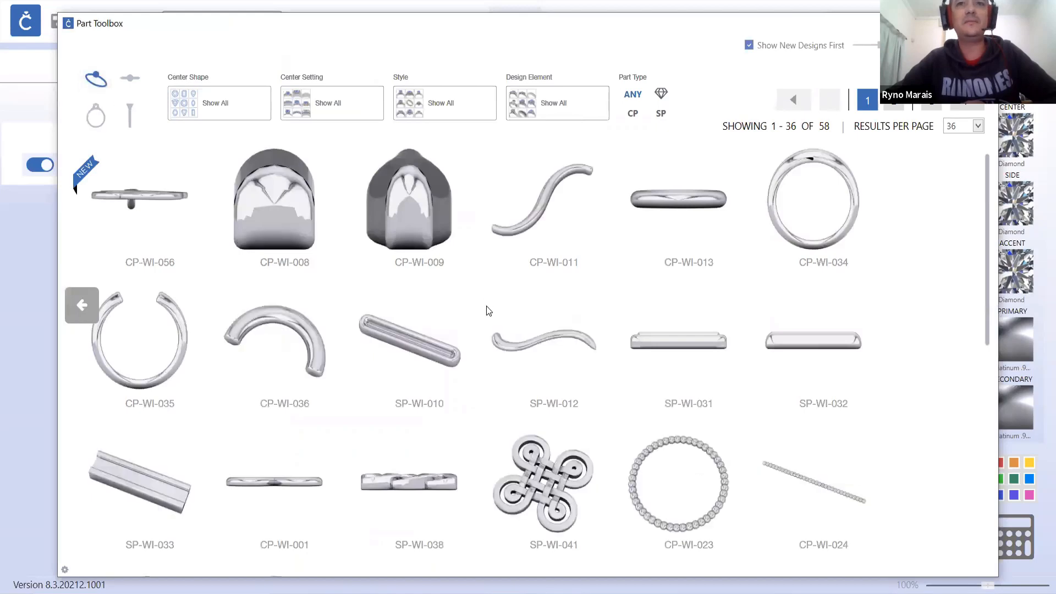
scroll(611, 437, "down", 5)
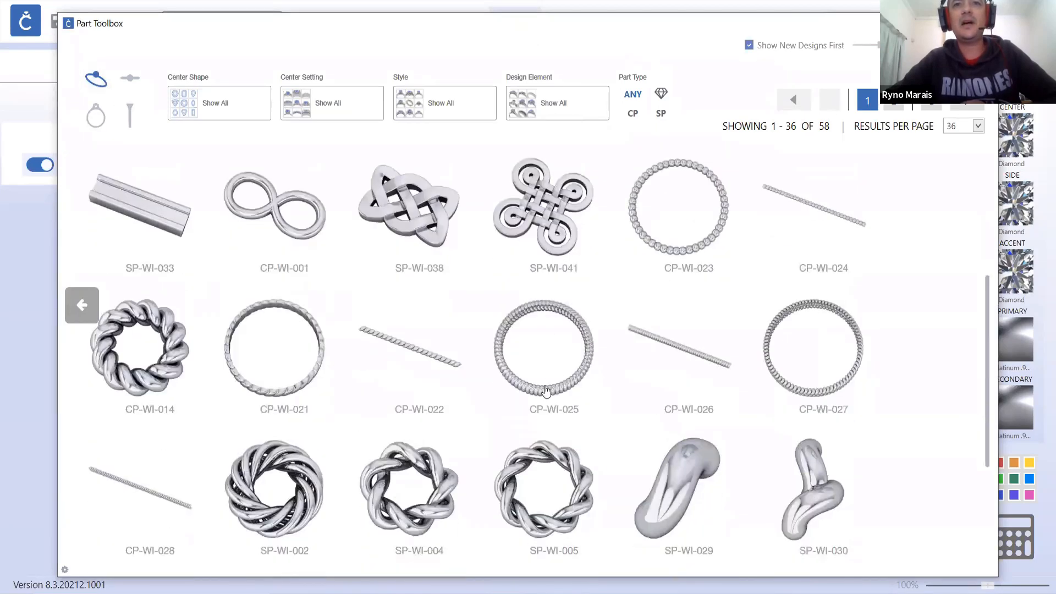
left_click(543, 392)
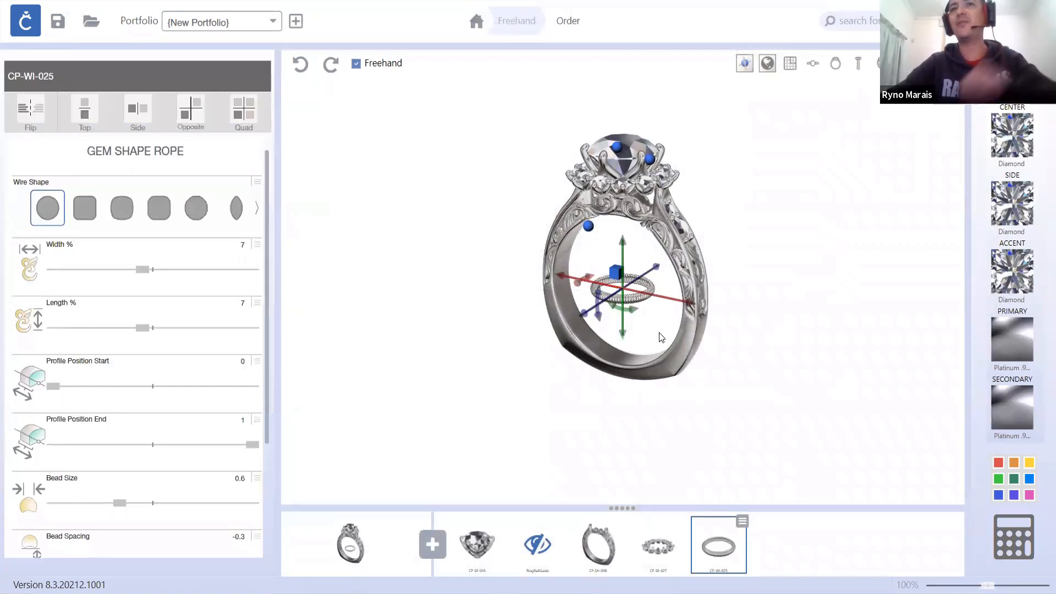
- Raise the rope wire CP-WI-025 vertically out of the finger opening to just beneath the halo
left_click(834, 66)
scroll(629, 325, "up", 6)
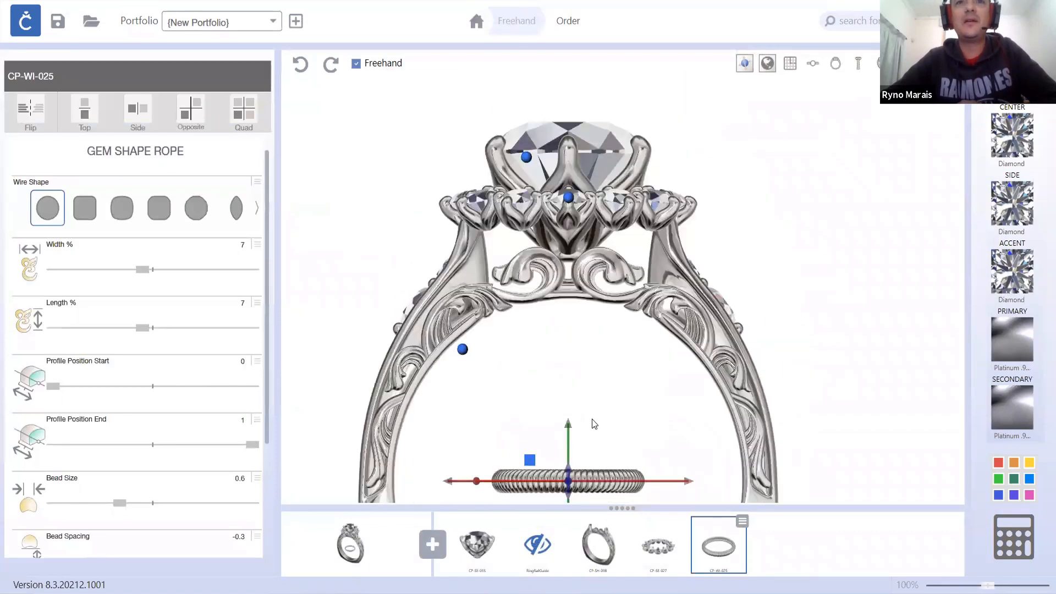
left_click_drag(573, 246, 582, 187)
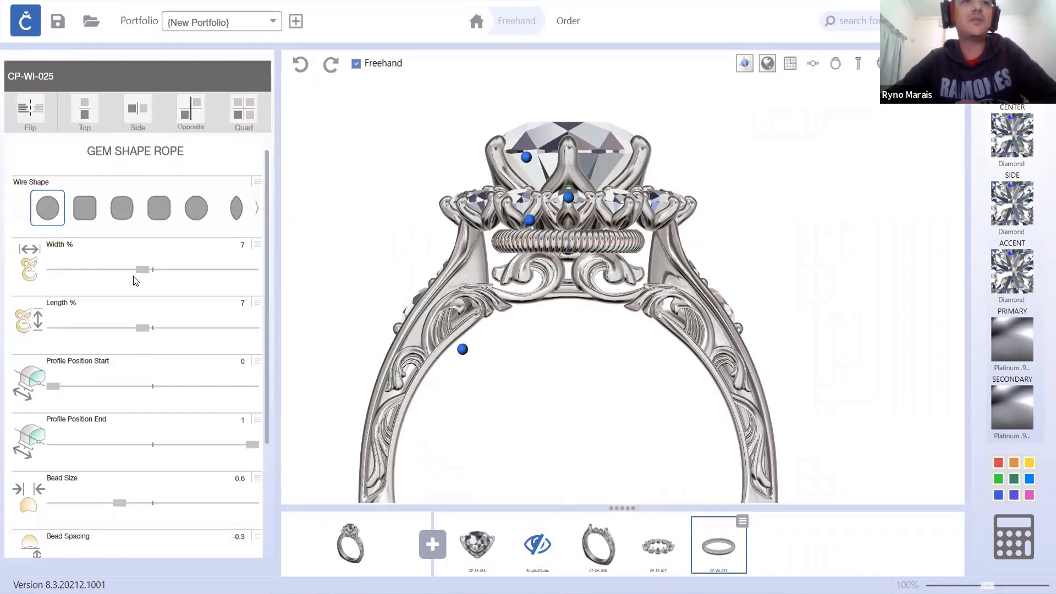
- Enlarge the rope wire beneath the halo by setting both its width and length to 11%
left_click_drag(140, 269, 202, 269)
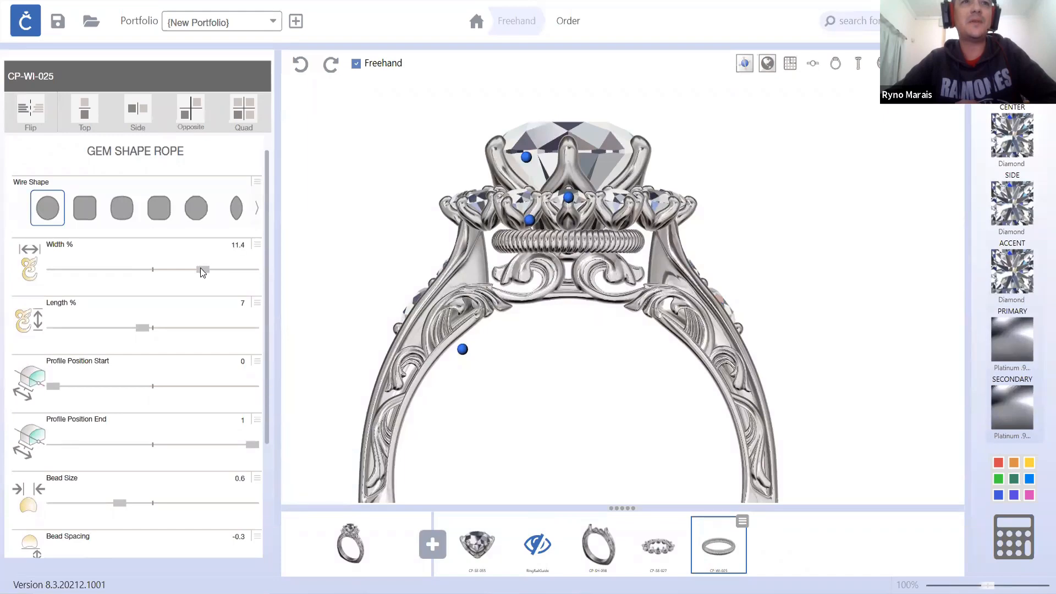
left_click_drag(196, 269, 195, 268)
scroll(547, 242, "up", 4)
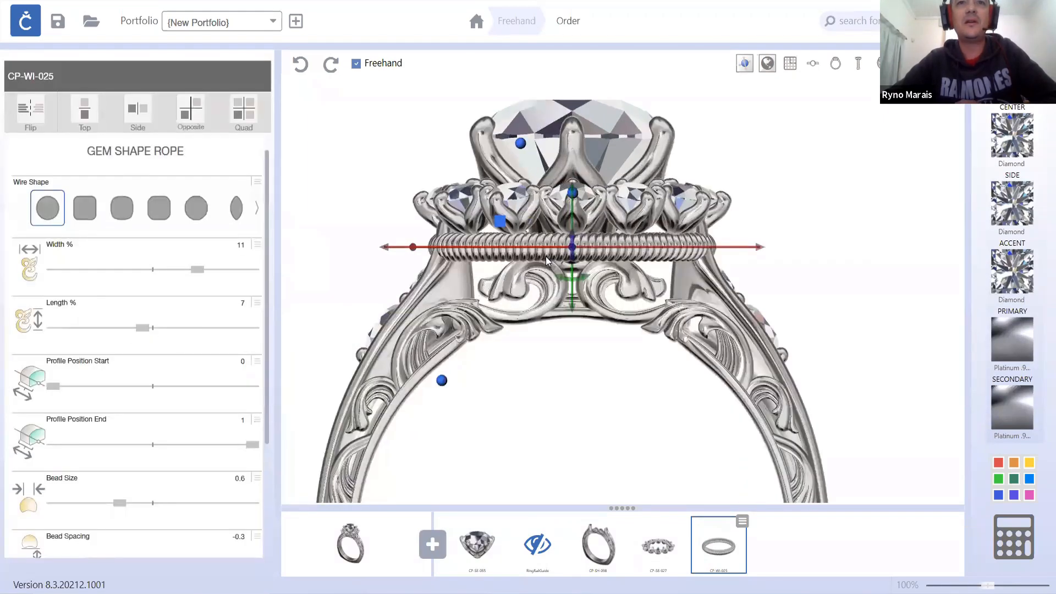
left_click_drag(143, 327, 197, 328)
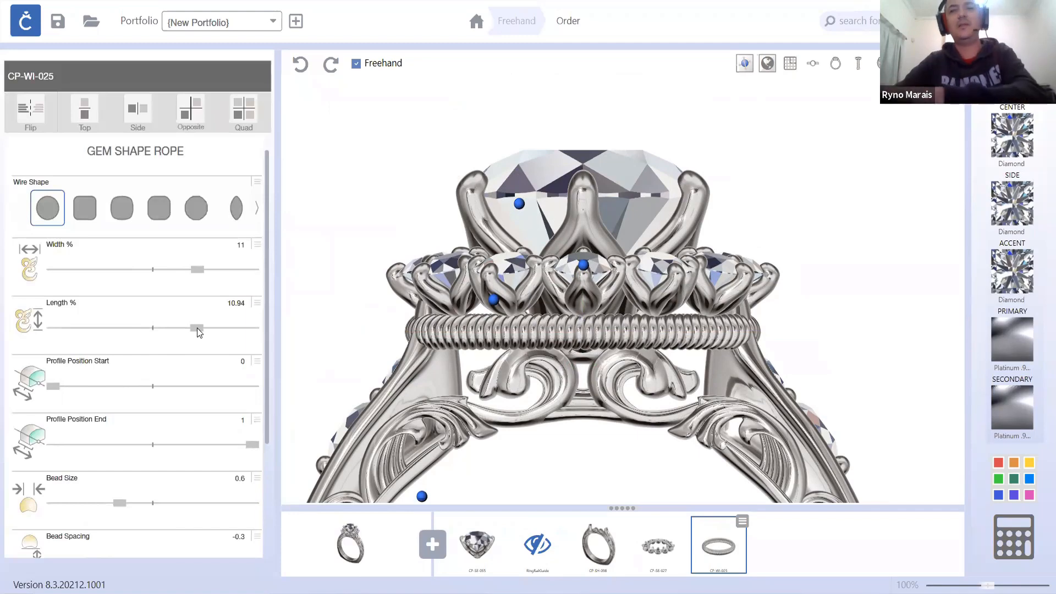
key("Right")
key("Right")
key("Right")
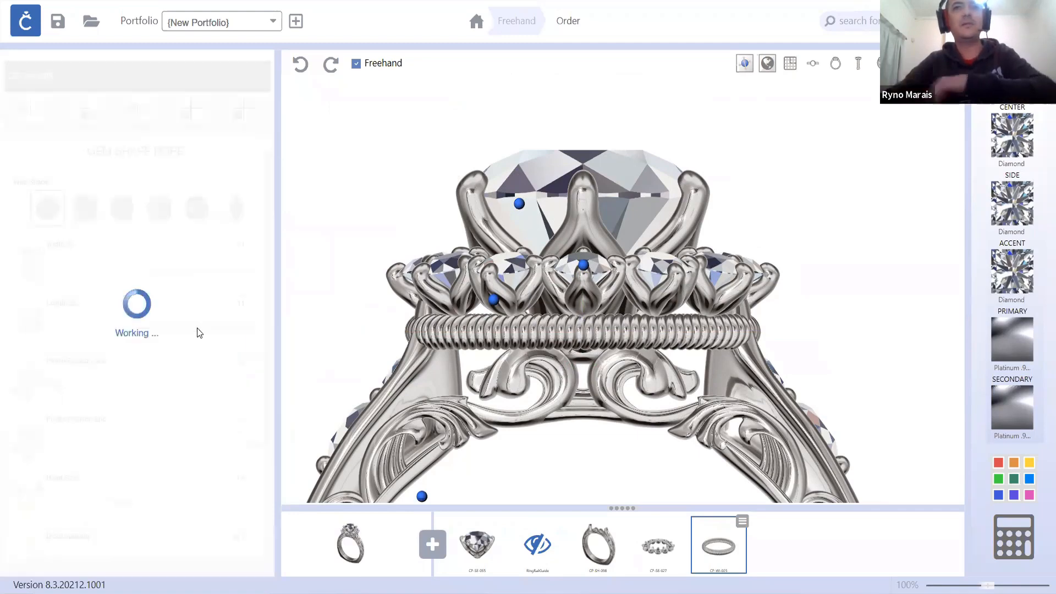
scroll(640, 367, "up", 2)
scroll(640, 367, "up", 2)
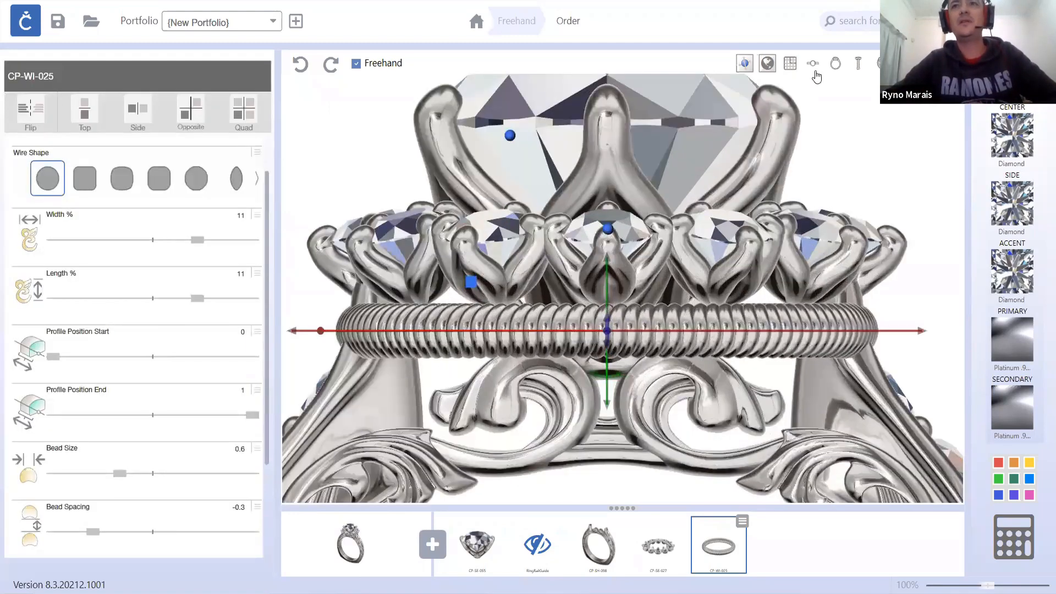
- Reduce the rope wire's width and length to 10% after checking its fit against the shank shoulders
left_click(876, 68)
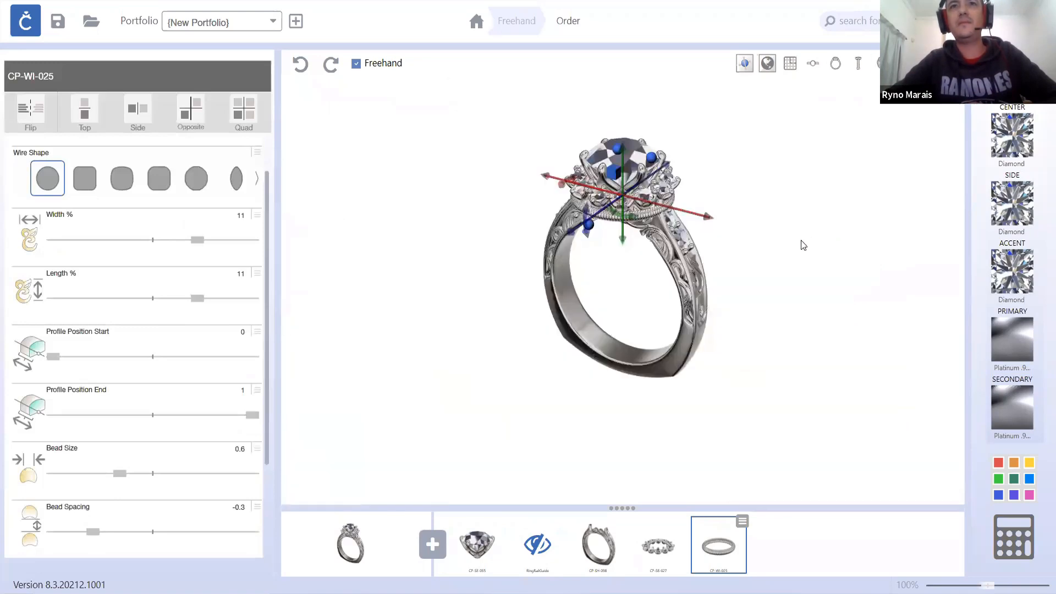
left_click_drag(803, 245, 562, 160)
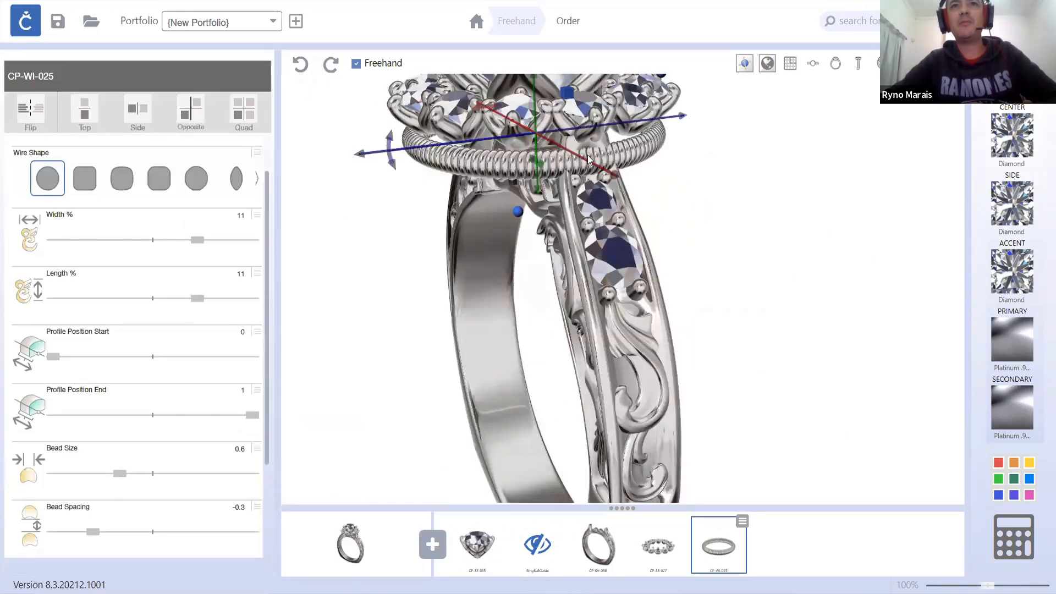
scroll(567, 170, "down", 1)
right_click_drag(565, 170, 547, 113)
scroll(545, 112, "up", 4)
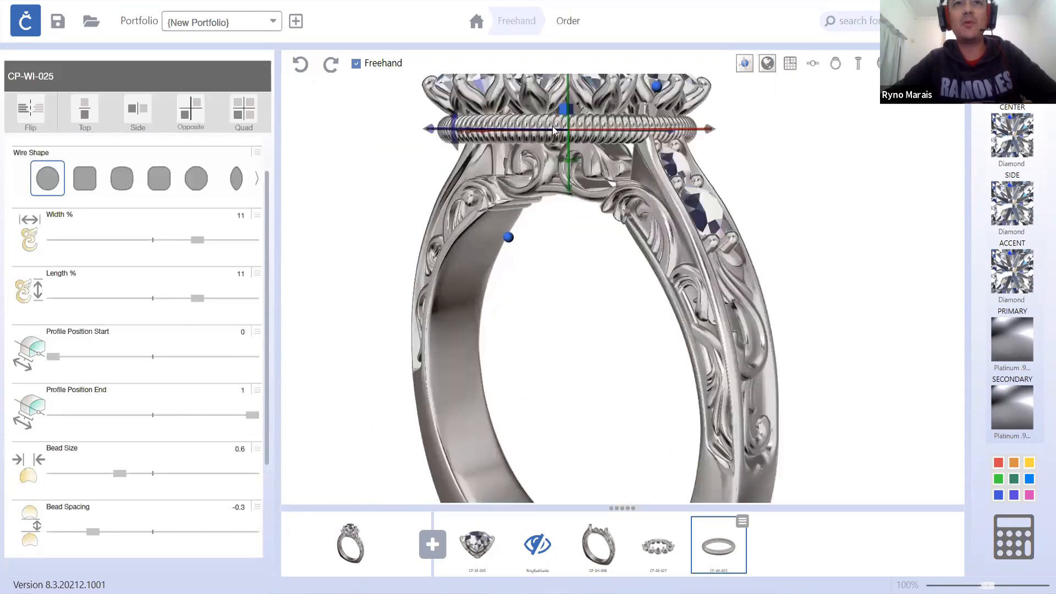
right_click_drag(383, 184, 387, 182)
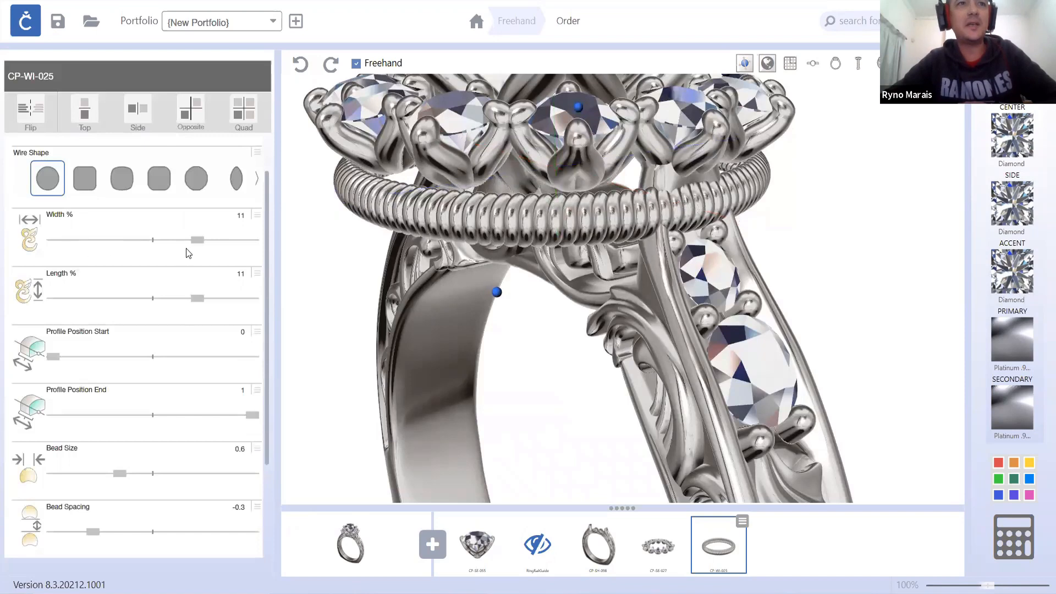
left_click_drag(188, 239, 184, 238)
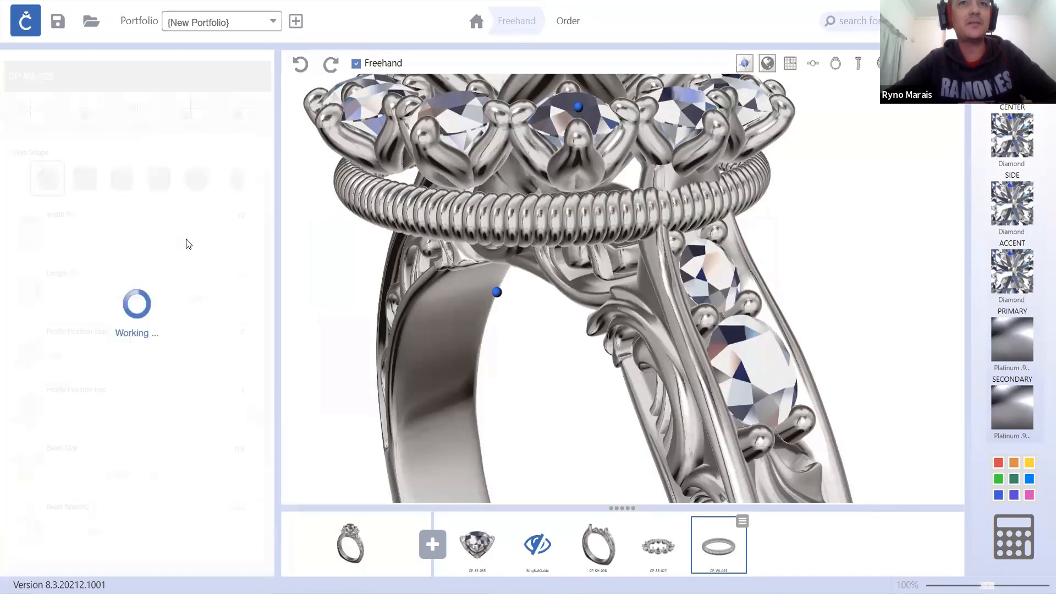
left_click_drag(198, 298, 189, 299)
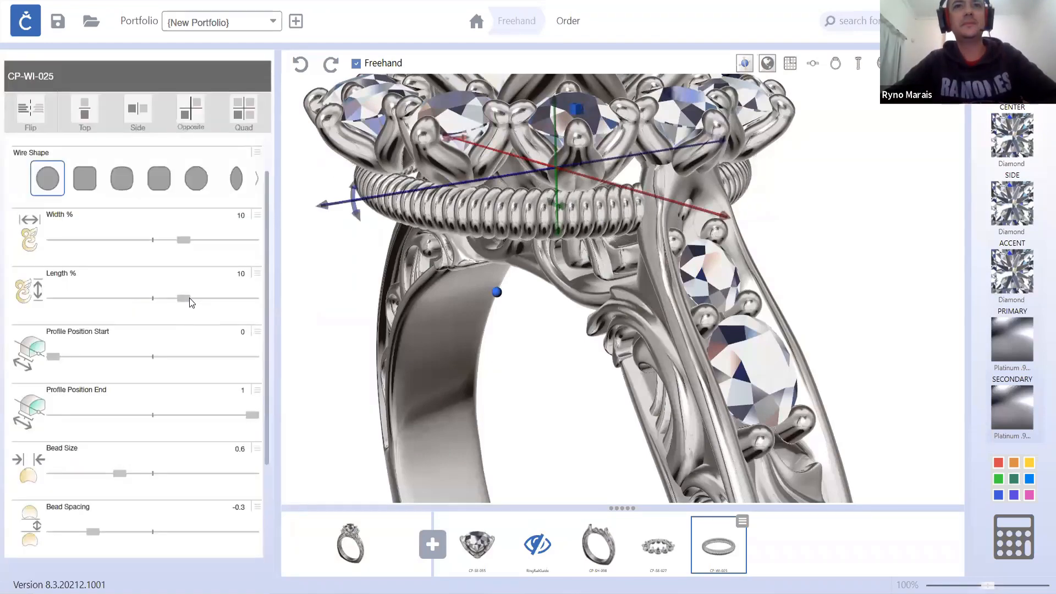
- Set the rope wire's width and length to 9.5% so it fits more closely under the halo
right_click_drag(586, 278, 541, 276)
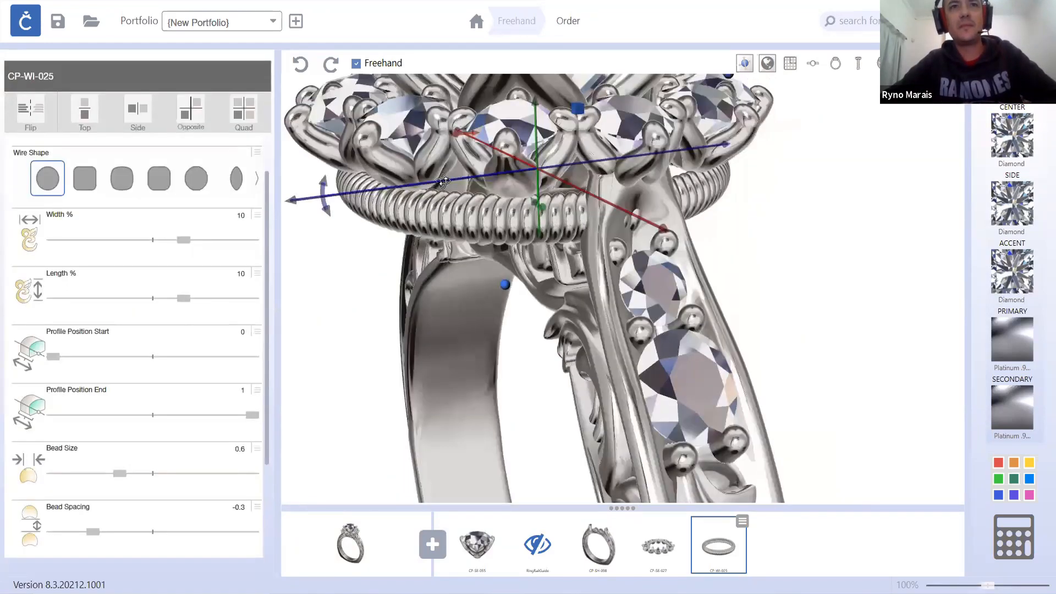
right_click_drag(443, 181, 419, 164)
left_click_drag(183, 244, 182, 244)
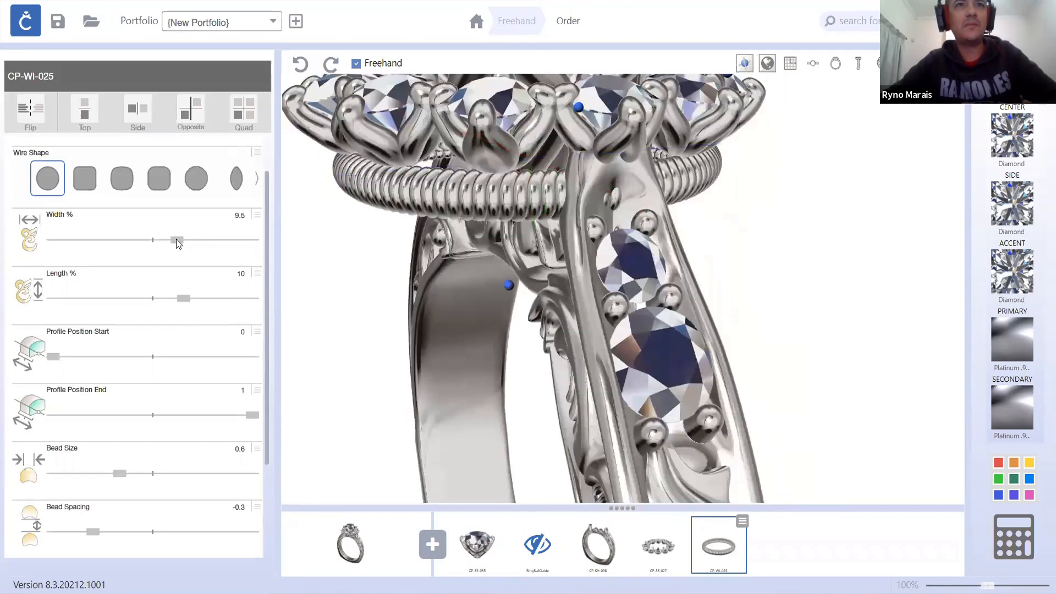
left_click_drag(185, 295, 177, 295)
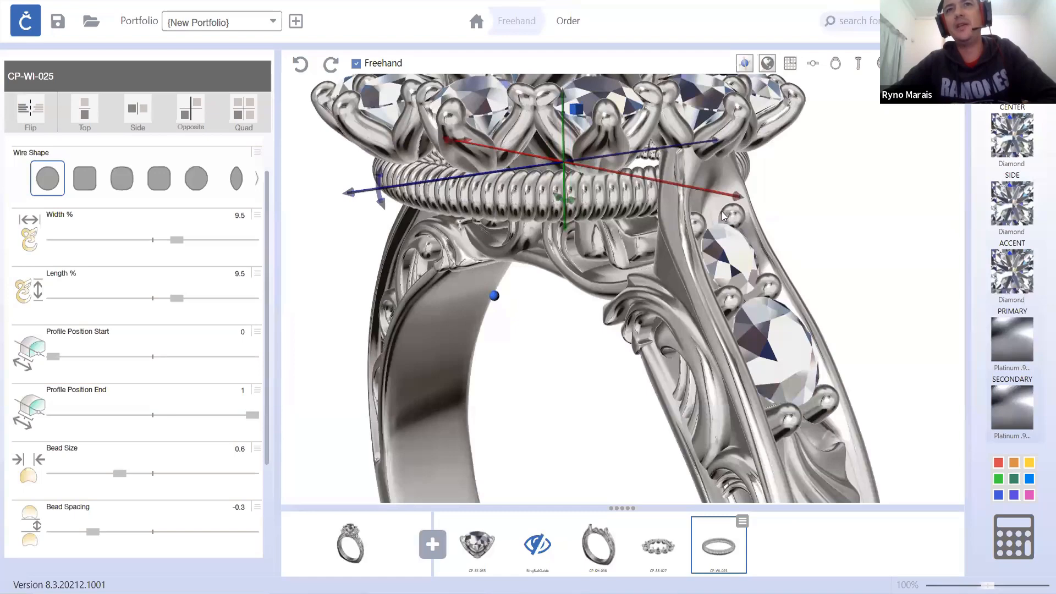
- Inspect the rope wire's fit against the halo and shank shoulders from several sides
right_click_drag(722, 213, 668, 171)
scroll(669, 176, "down", 4)
scroll(669, 176, "up", 4)
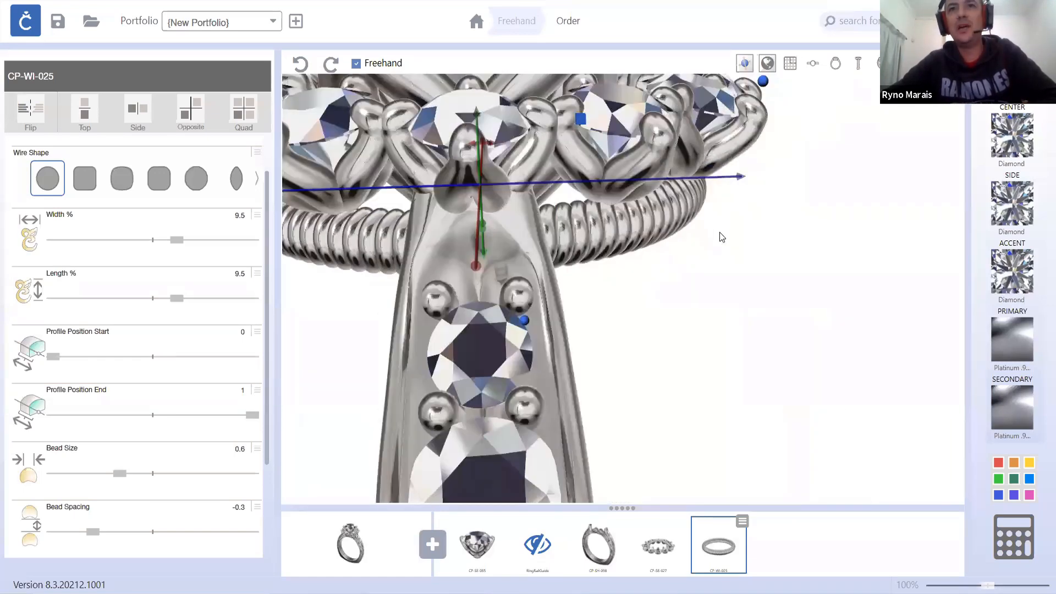
right_click_drag(721, 247, 724, 216)
scroll(720, 170, "down", 2)
scroll(729, 161, "down", 3)
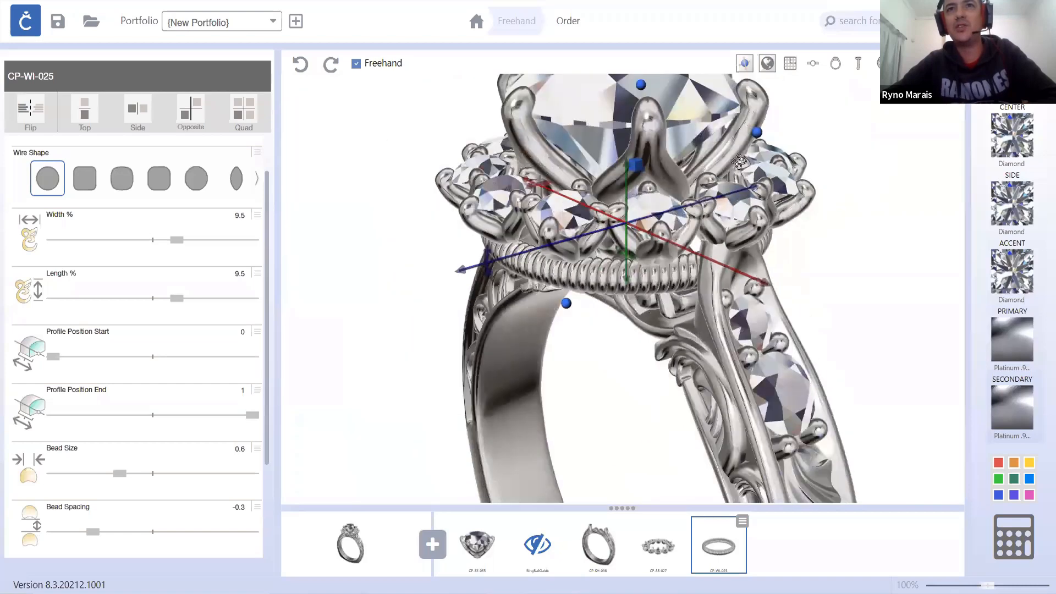
- Lower the shank's Shoulder Height to 4.6 so the shoulders sit closer to the rope wire
right_click_drag(729, 161, 716, 186)
scroll(716, 186, "up", 3)
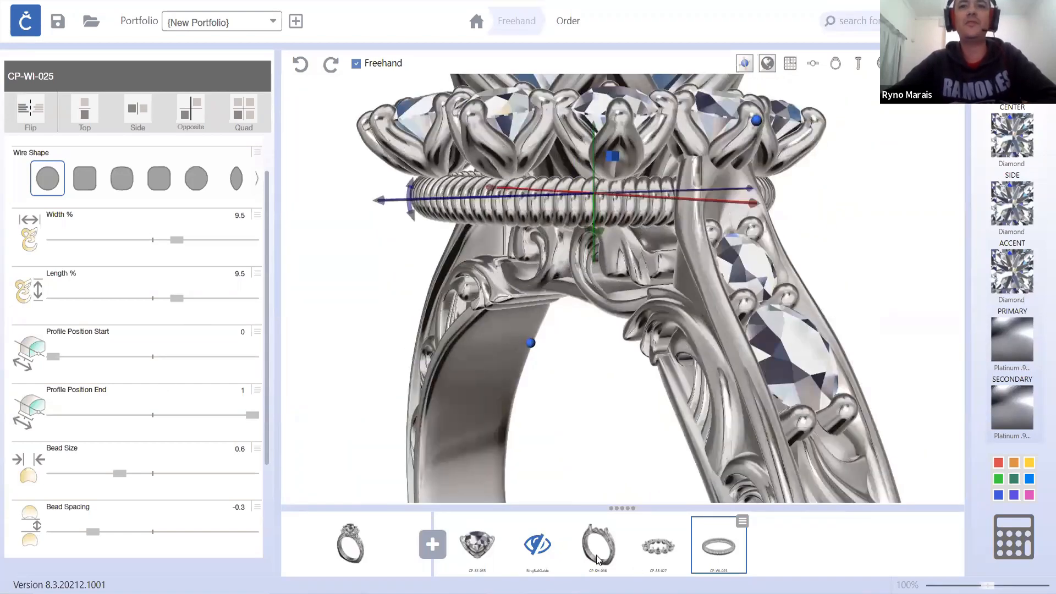
left_click(598, 545)
scroll(130, 437, "down", 3)
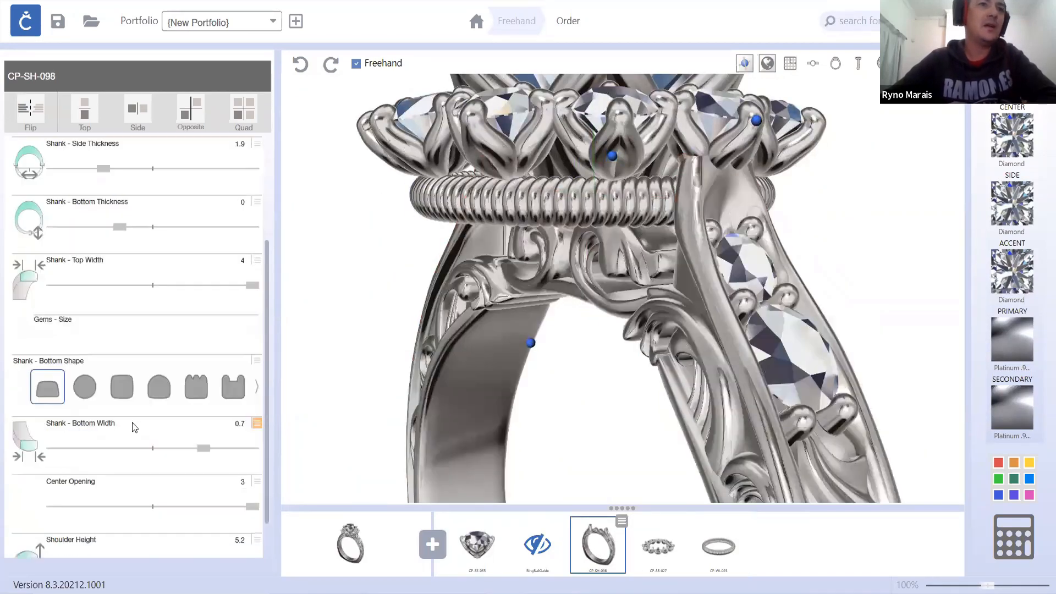
scroll(220, 534, "down", 2)
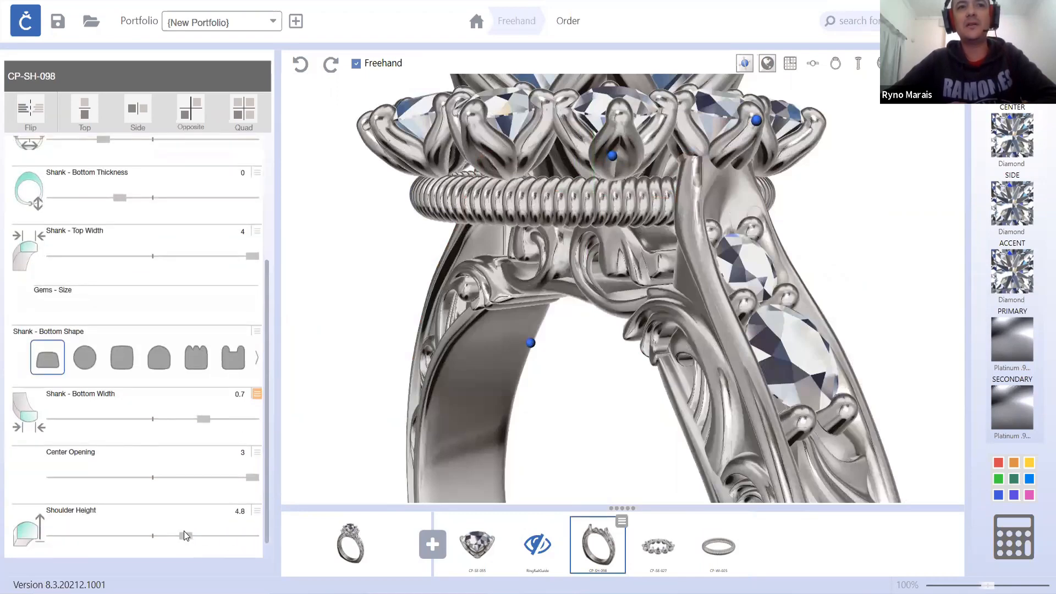
left_click(184, 531)
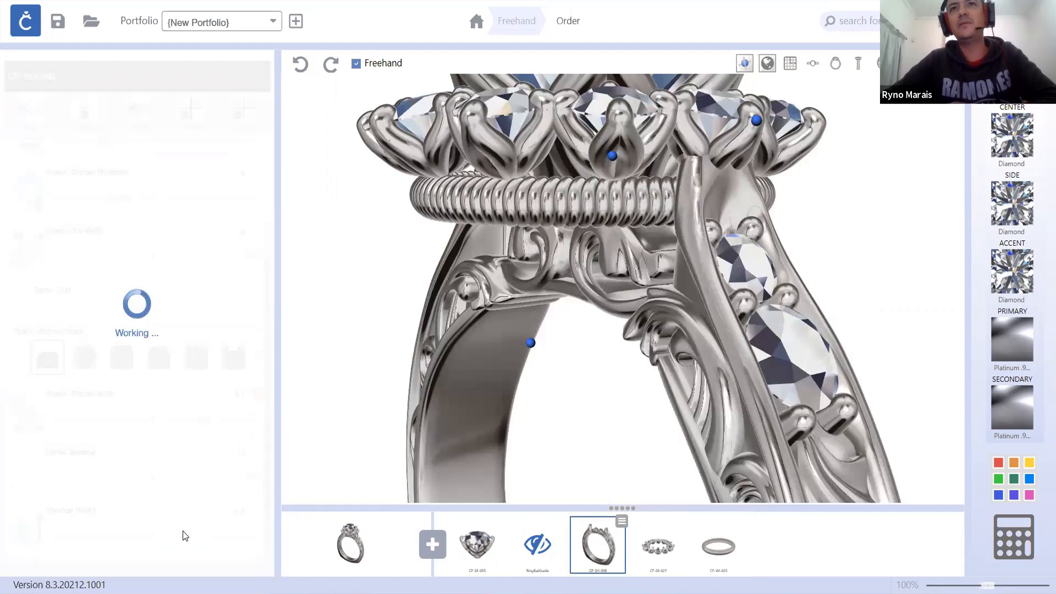
left_click_drag(747, 302, 744, 309)
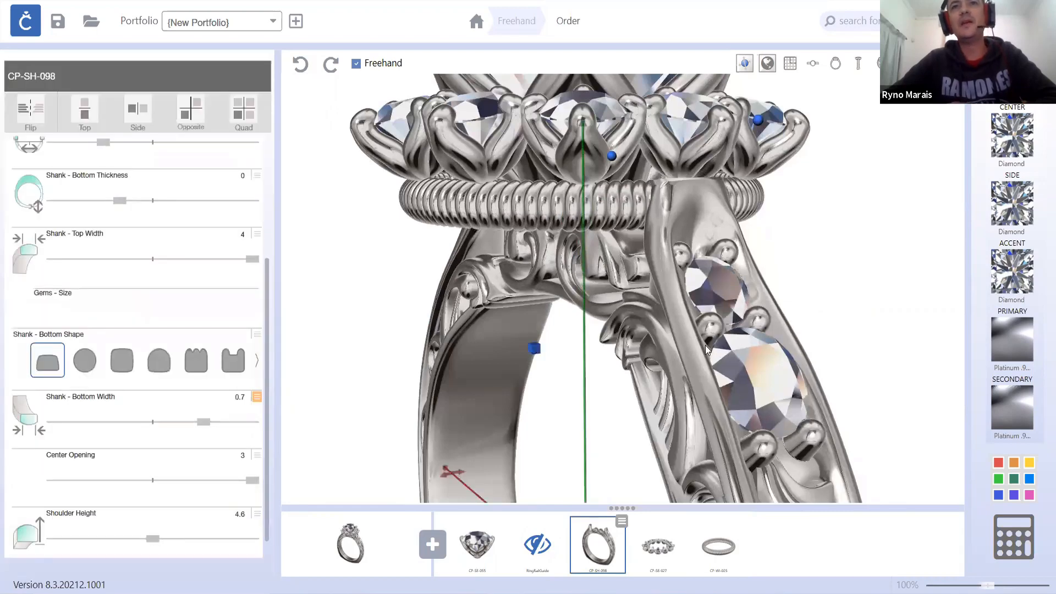
- Examine how the shank shoulders meet the rope wire and halo, in close-up and from the through-finger view
left_click_drag(747, 284, 673, 269)
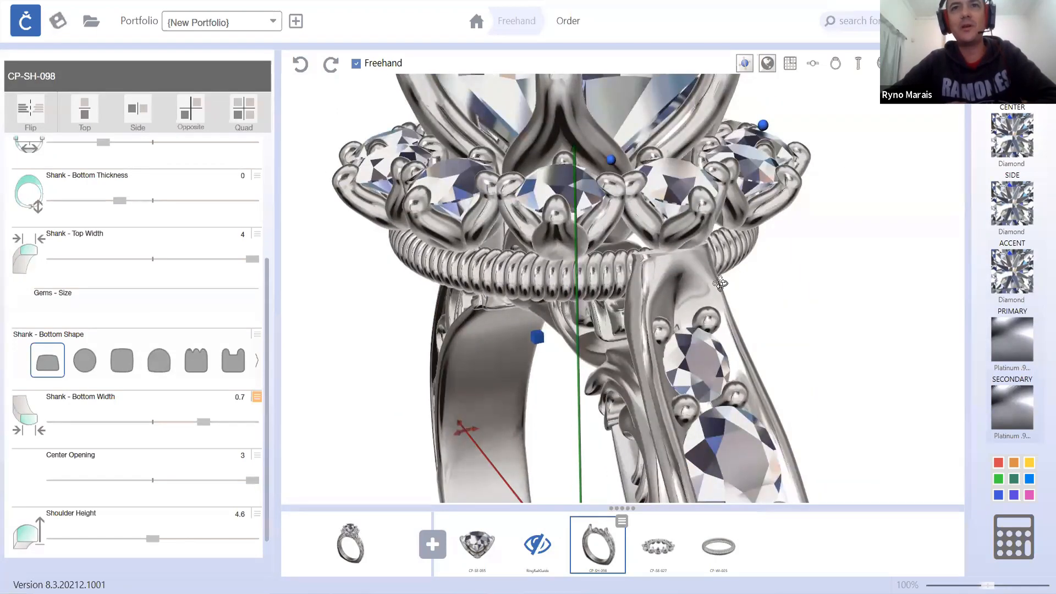
left_click_drag(720, 283, 631, 267)
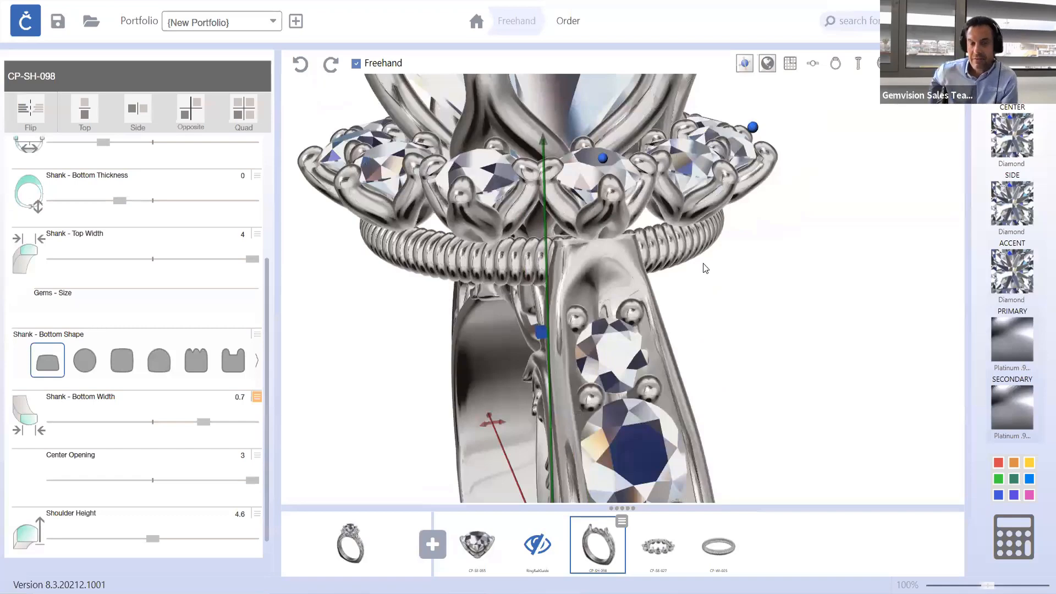
right_click_drag(620, 269, 703, 263)
scroll(702, 266, "down", 8)
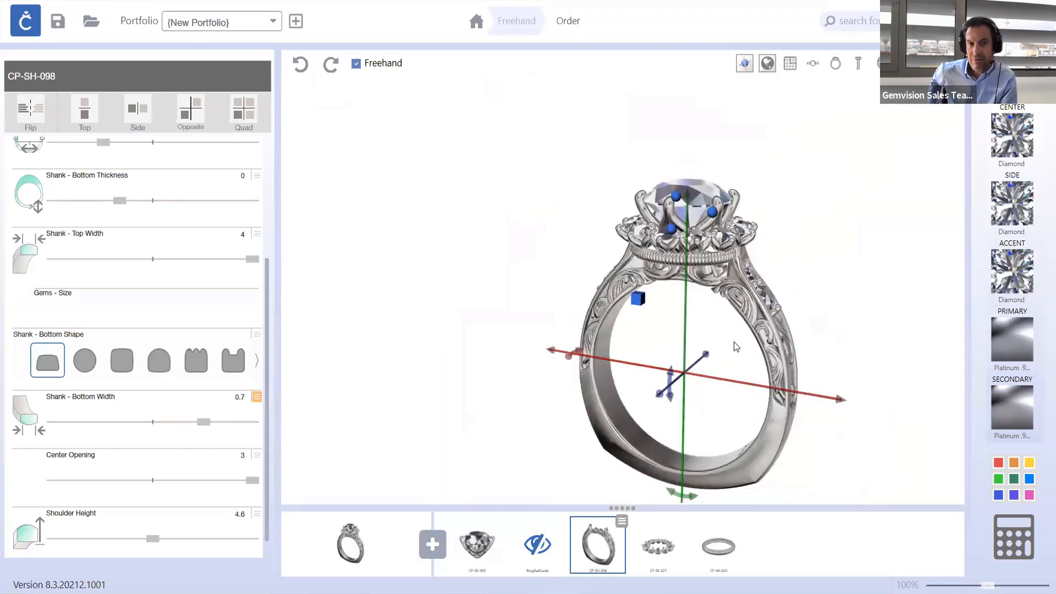
middle_click_drag(733, 342, 658, 299)
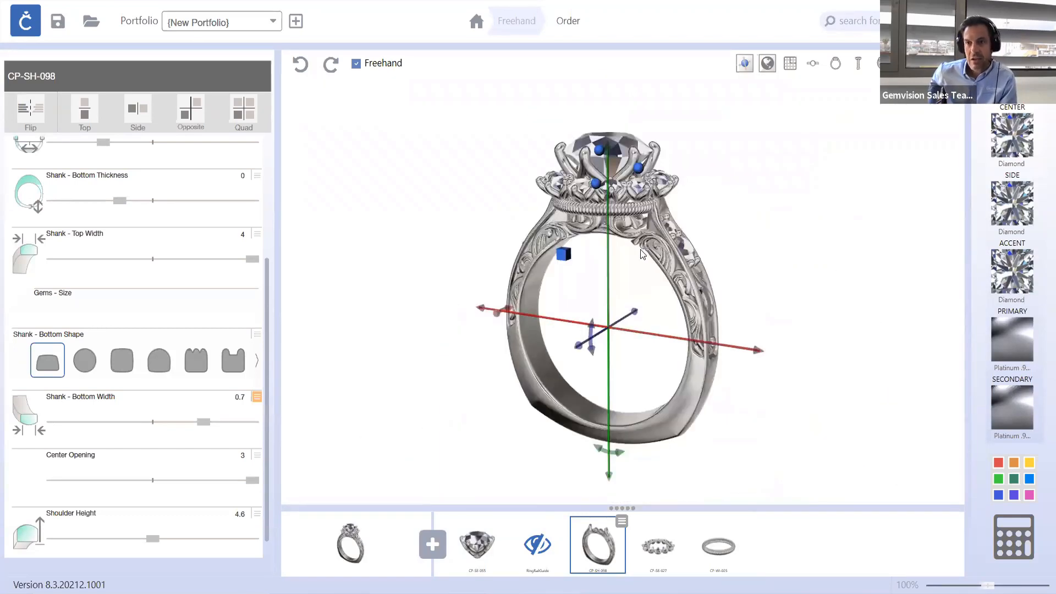
scroll(640, 249, "up", 5)
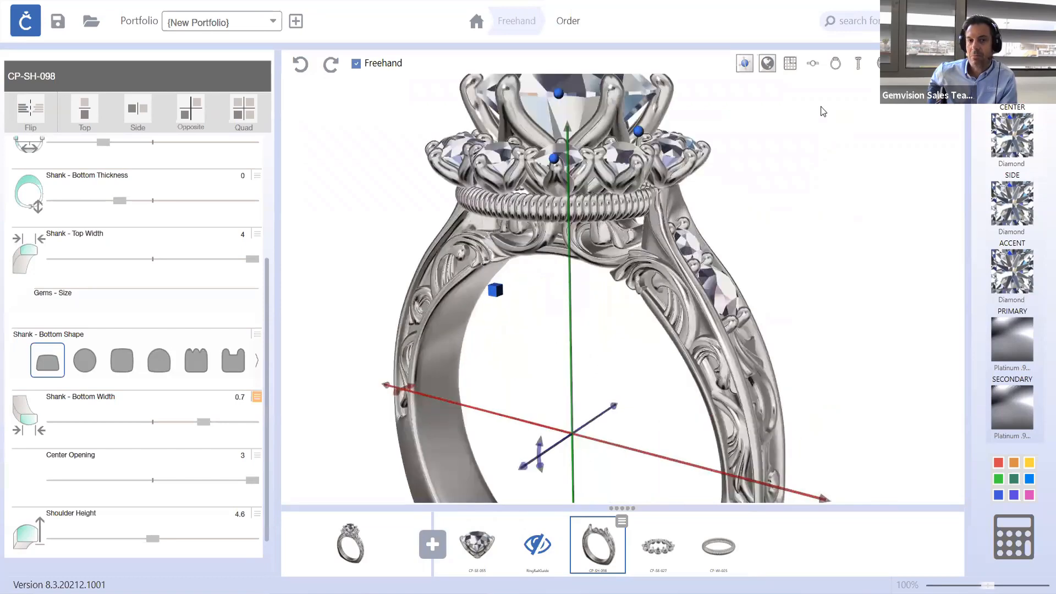
left_click(835, 63)
scroll(633, 179, "up", 3)
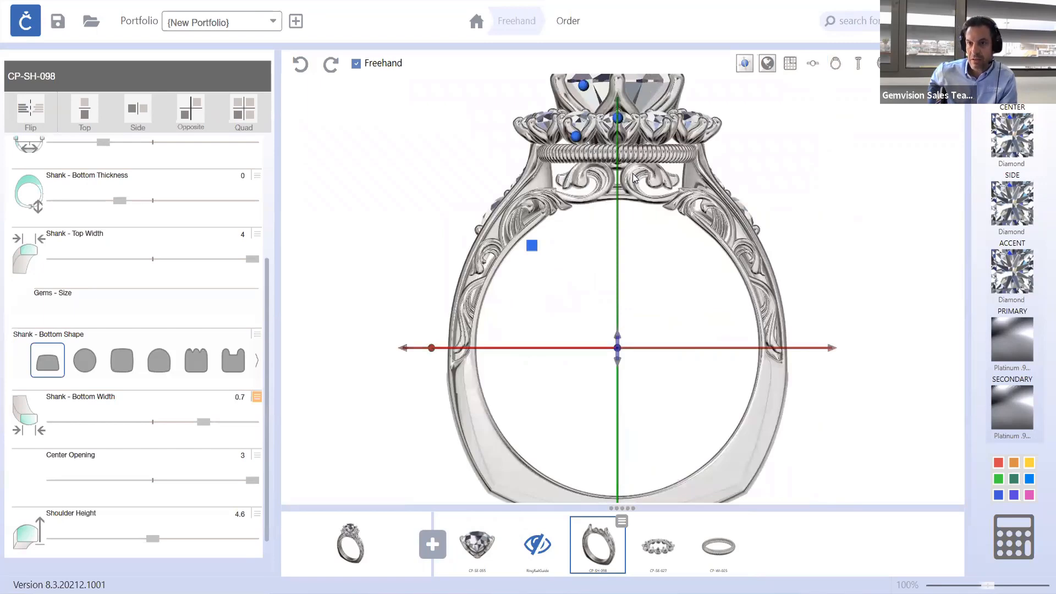
scroll(634, 177, "down", 1)
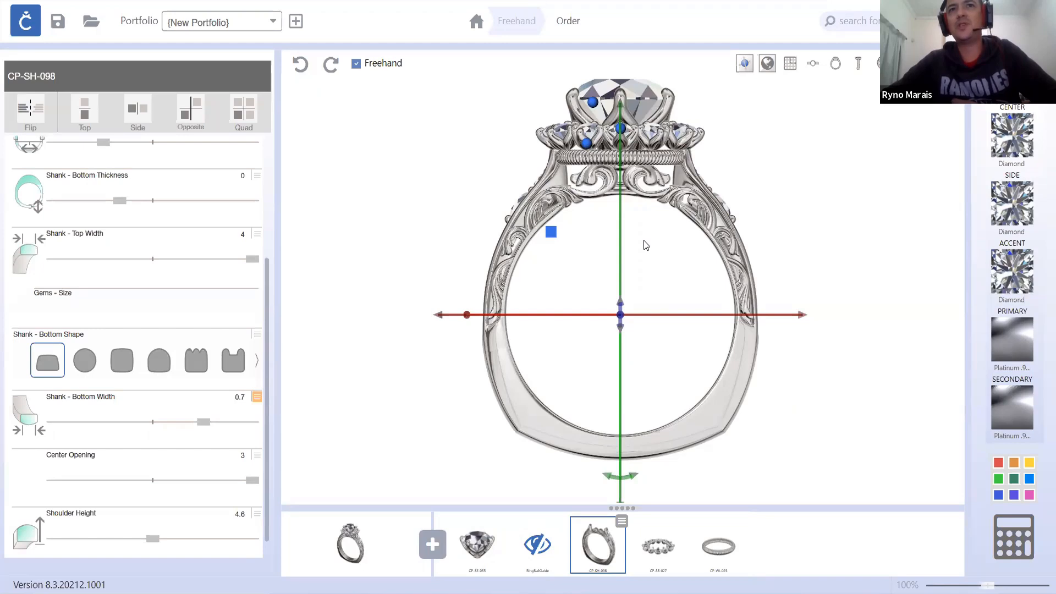
scroll(687, 198, "down", 4)
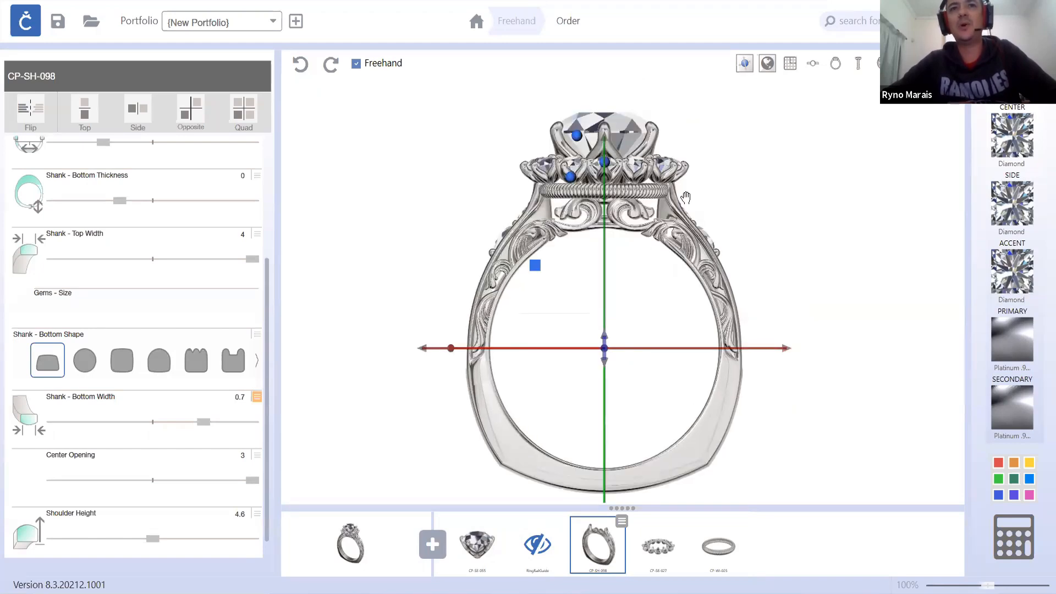
right_click_drag(713, 199, 692, 222, "shift")
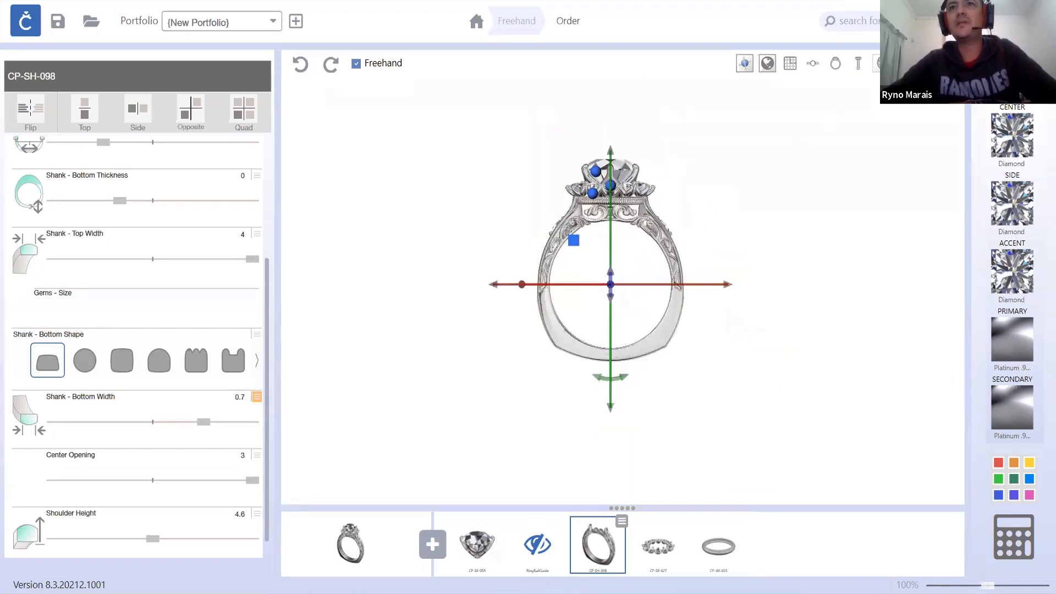
- Examine the complete ring in perspective from above and from the sides, including the halo, rope wire and shank details
left_click(881, 63)
scroll(655, 220, "up", 6)
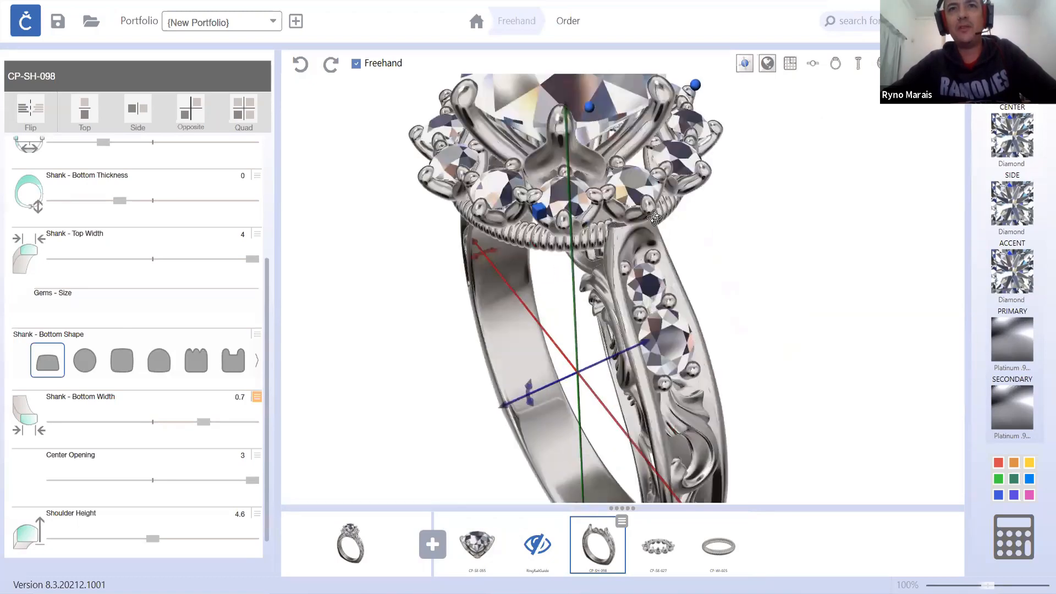
right_click_drag(654, 220, 598, 270)
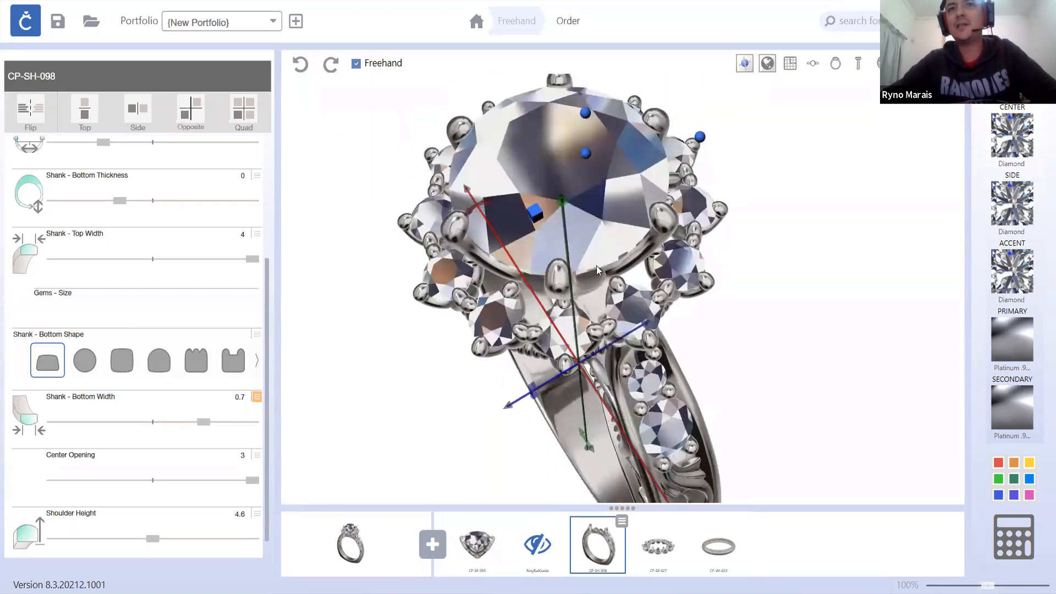
scroll(597, 270, "down", 4)
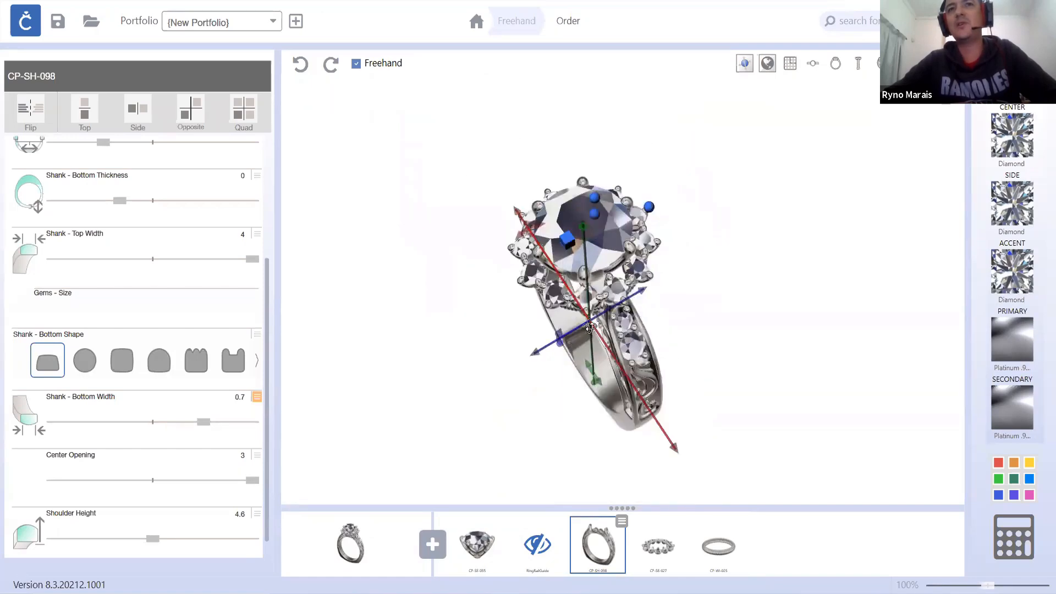
right_click_drag(608, 203, 587, 201)
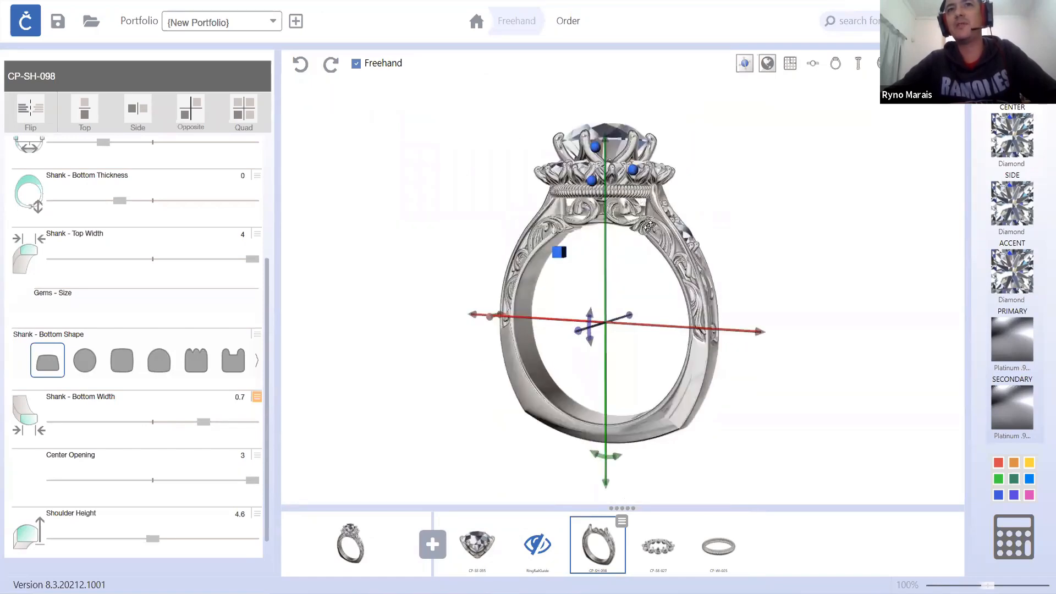
mouse_move(685, 224)
right_mouse_down()
mouse_move(695, 214)
mouse_move(673, 232)
right_mouse_up()
right_click_drag(612, 259, 646, 219)
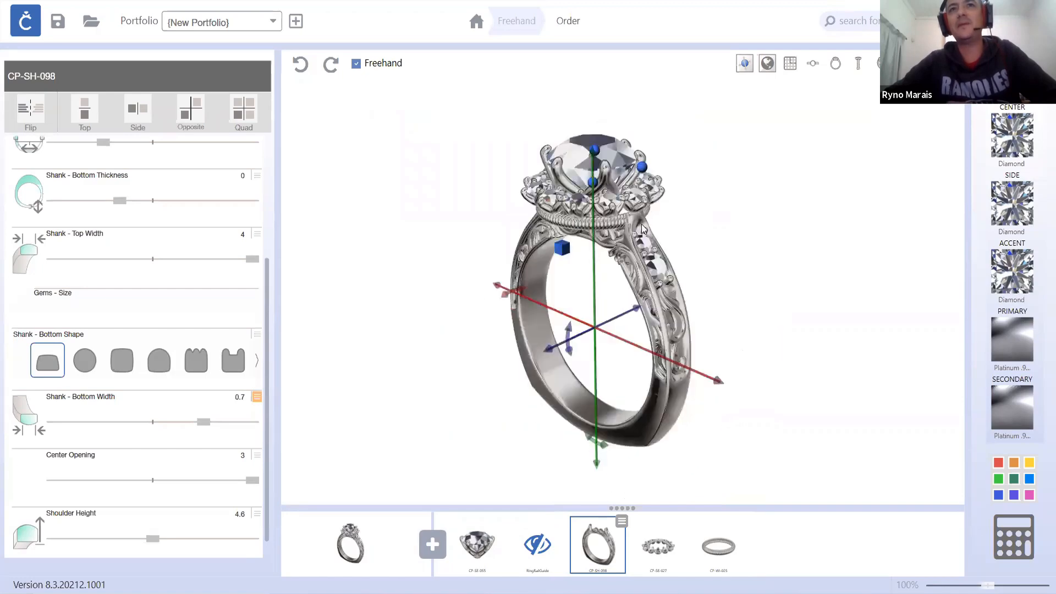
scroll(641, 225, "up", 2)
scroll(642, 227, "down", 4)
scroll(642, 235, "up", 2)
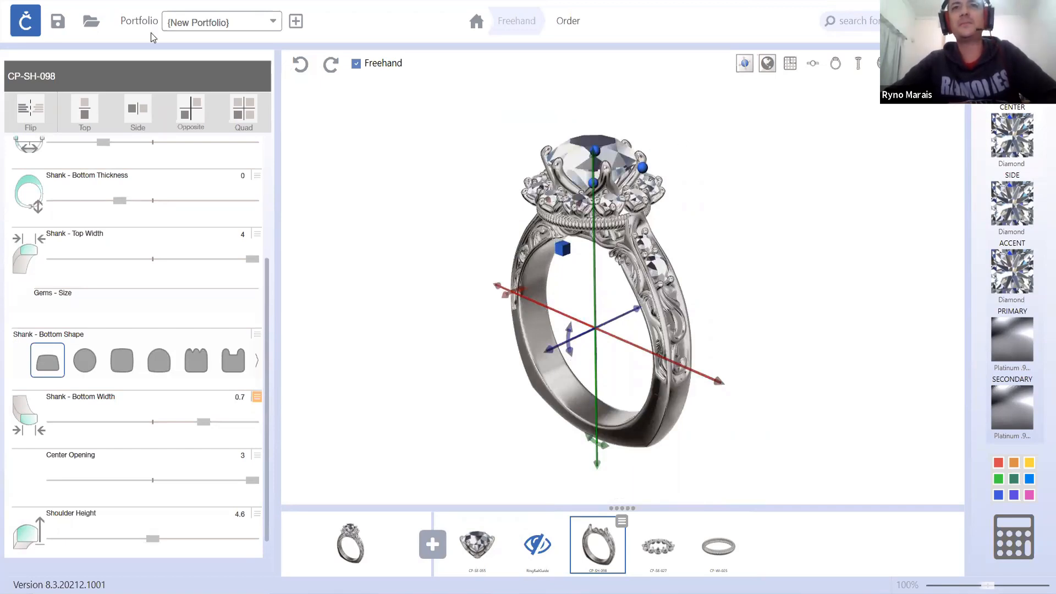
right_click_drag(789, 242, 766, 268)
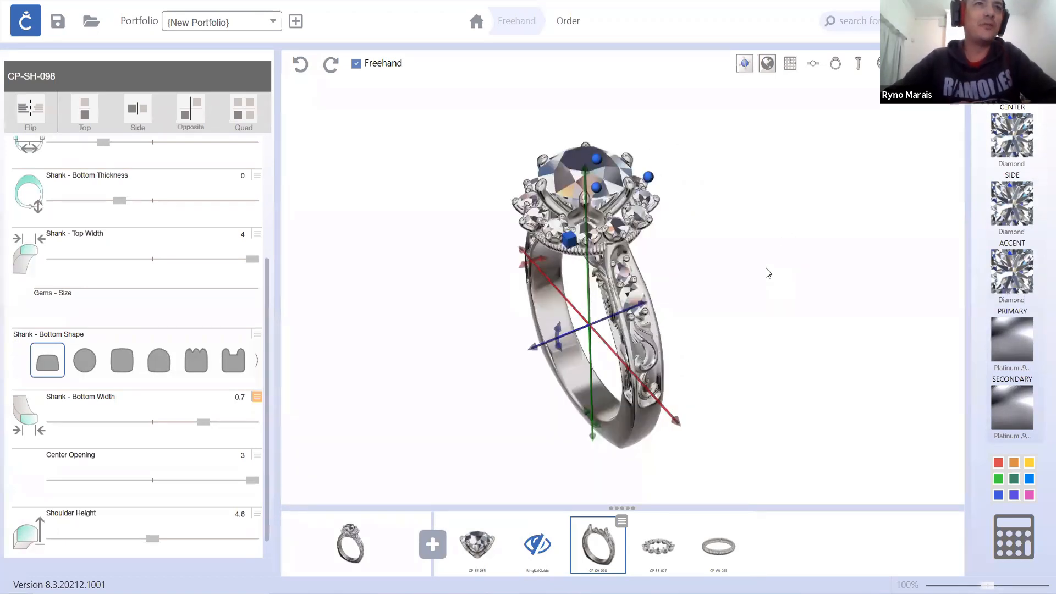
- Try Garnet Rhodolite Raspberry as the center stone material and restore Diamond
left_click(1008, 142)
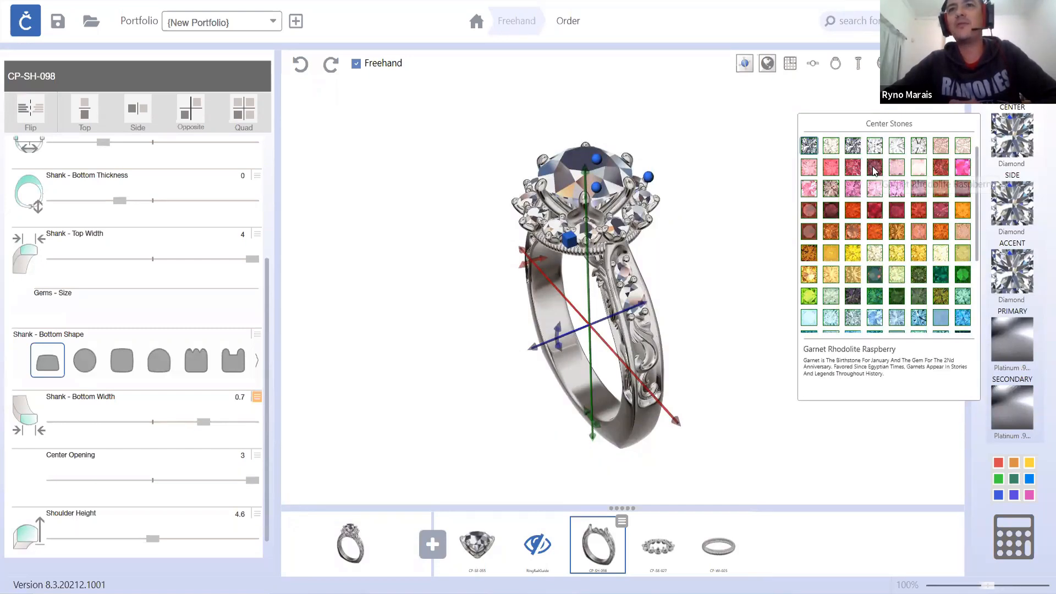
left_click(875, 170)
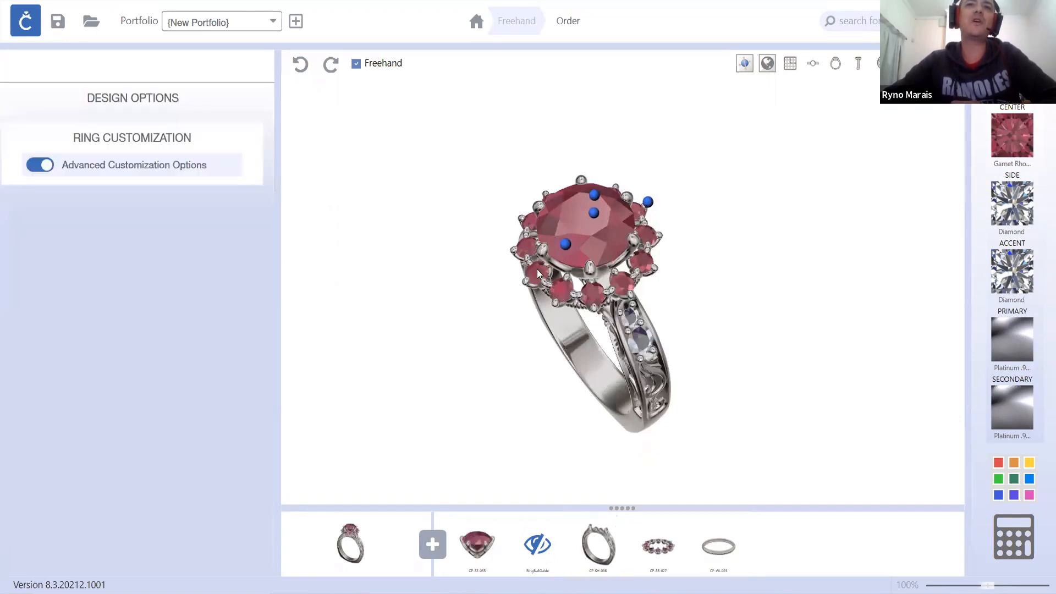
left_click(1015, 137)
left_click(809, 146)
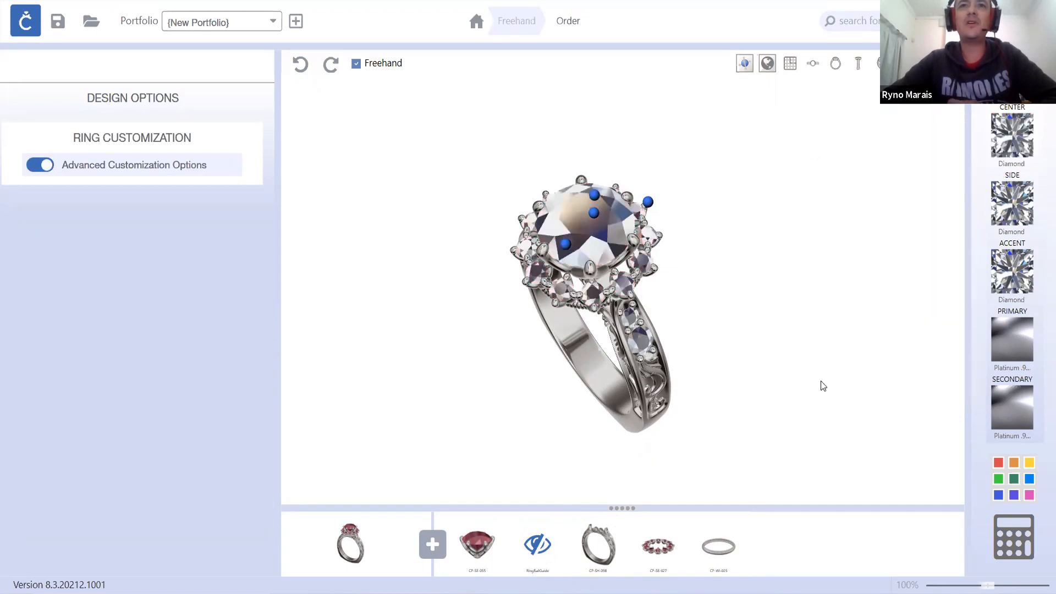
- Choose Garnet Rhodolite Raspberry for individual stones and mark the center gem and both gems on one shank shoulder
left_click(1015, 482)
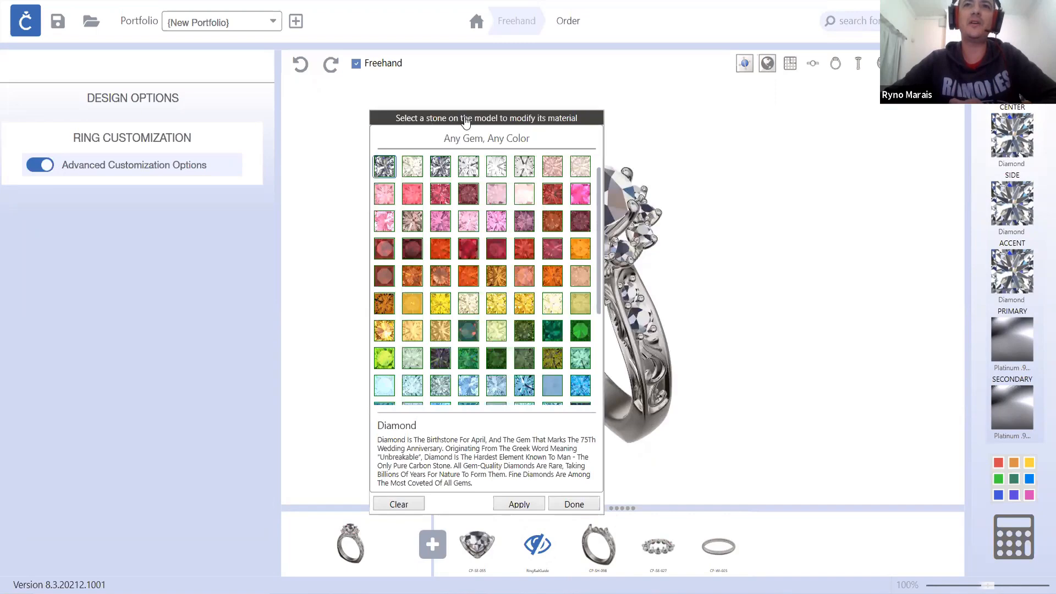
left_click_drag(465, 122, 861, 98)
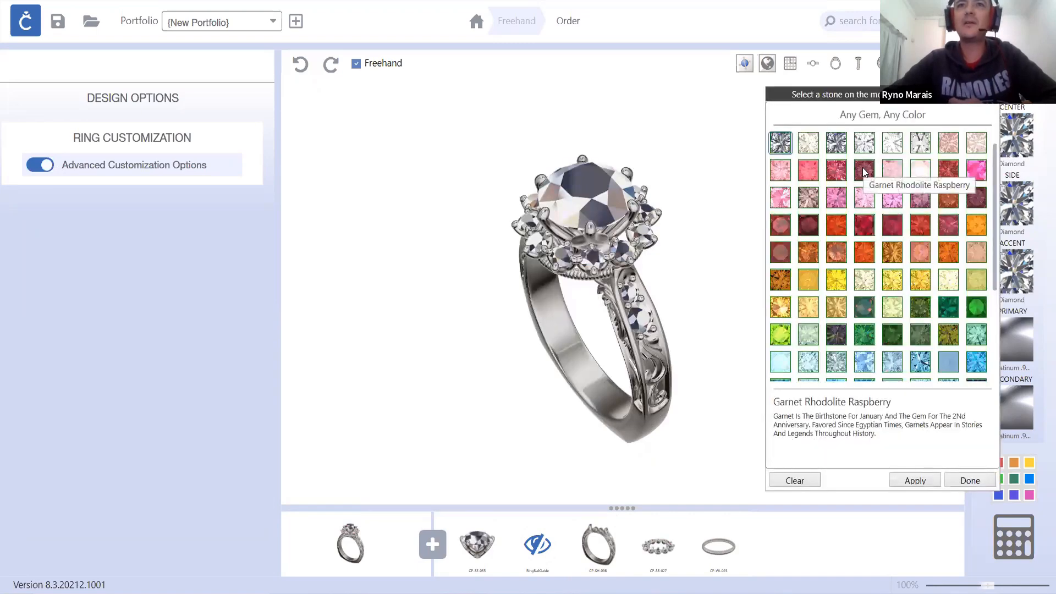
left_click(863, 169)
left_click(589, 196)
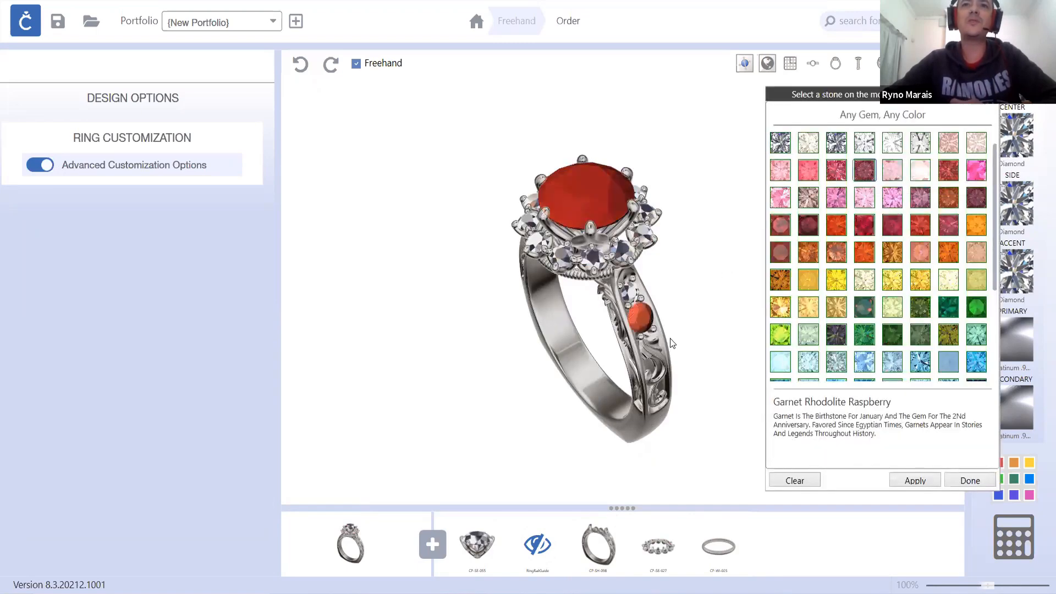
left_click(625, 292)
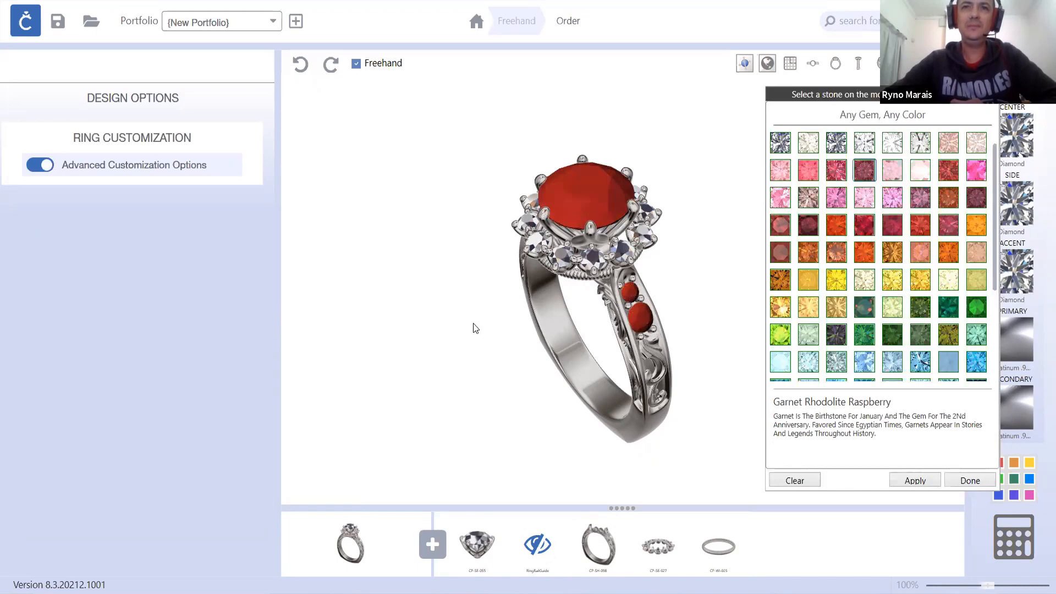
- Mark the two gems on the opposite shoulder as well and apply Garnet Rhodolite Raspberry to all selected stones
right_click_drag(474, 324, 584, 299)
left_click(579, 282)
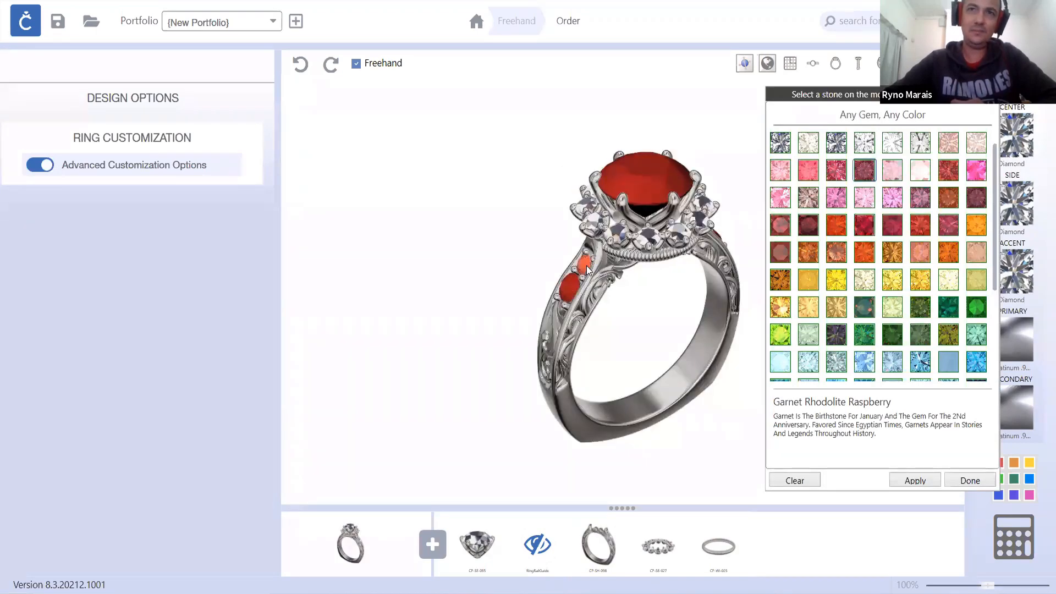
left_click(587, 266)
right_click_drag(657, 345, 690, 433)
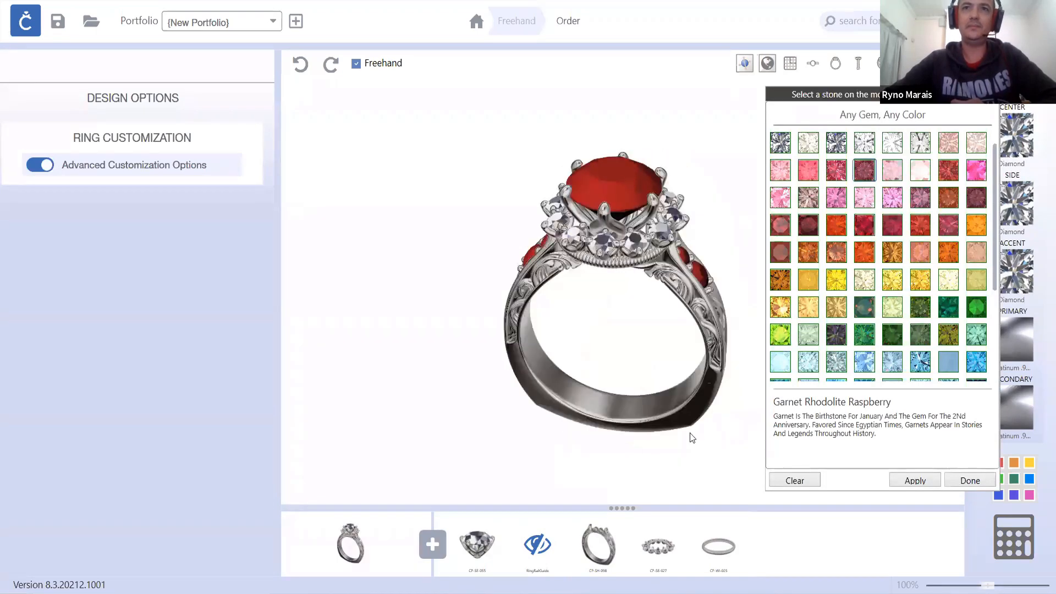
left_click(914, 481)
left_click(969, 481)
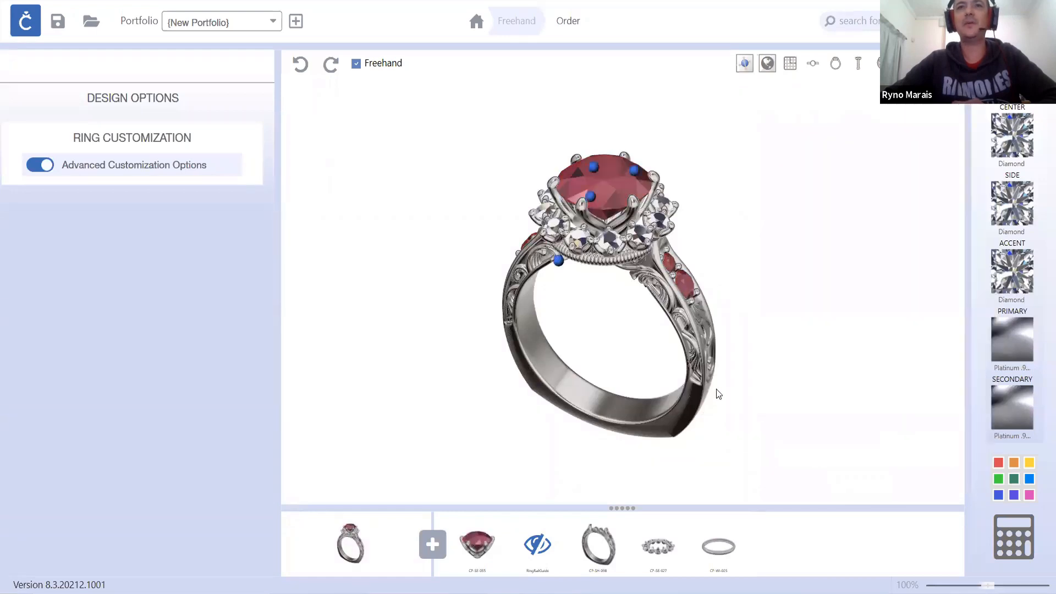
- Change the secondary metal to 14K Rose Gold to recolor the rope wire beneath the halo
right_click_drag(741, 340, 650, 405)
left_click_drag(761, 319, 761, 302)
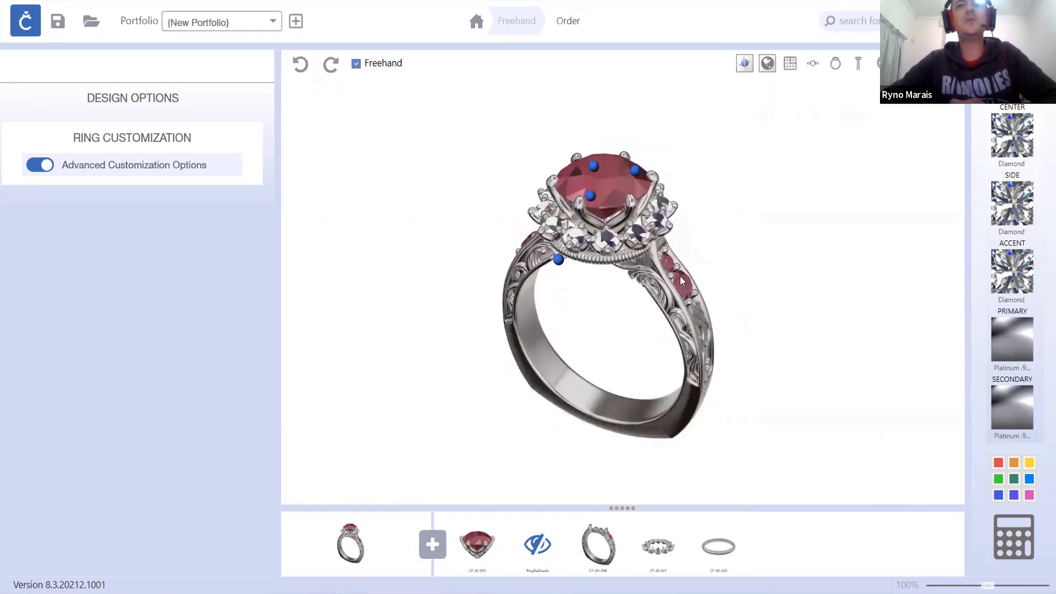
left_click(1011, 408)
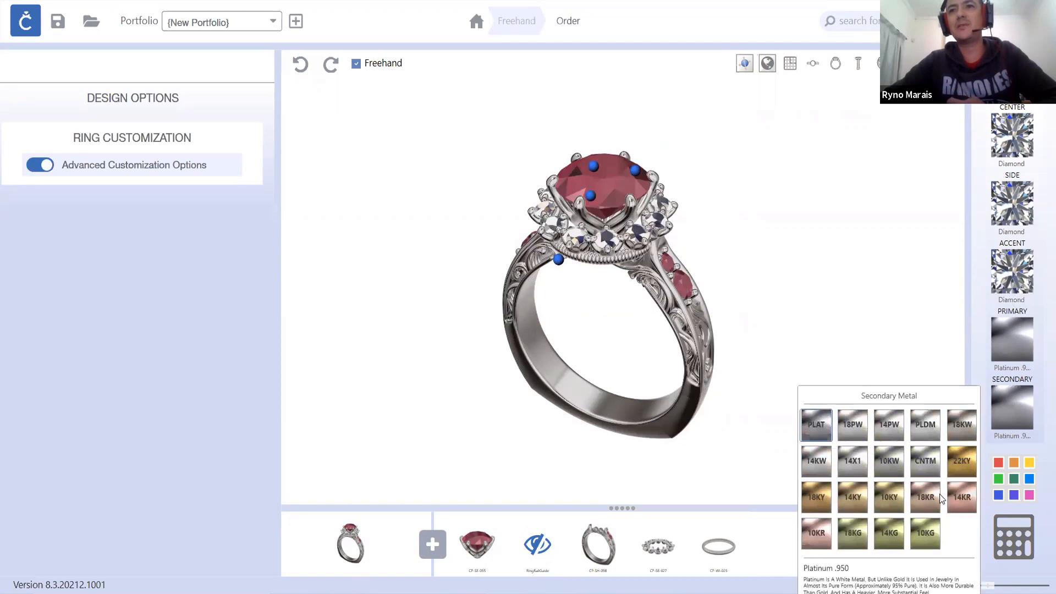
left_click(960, 498)
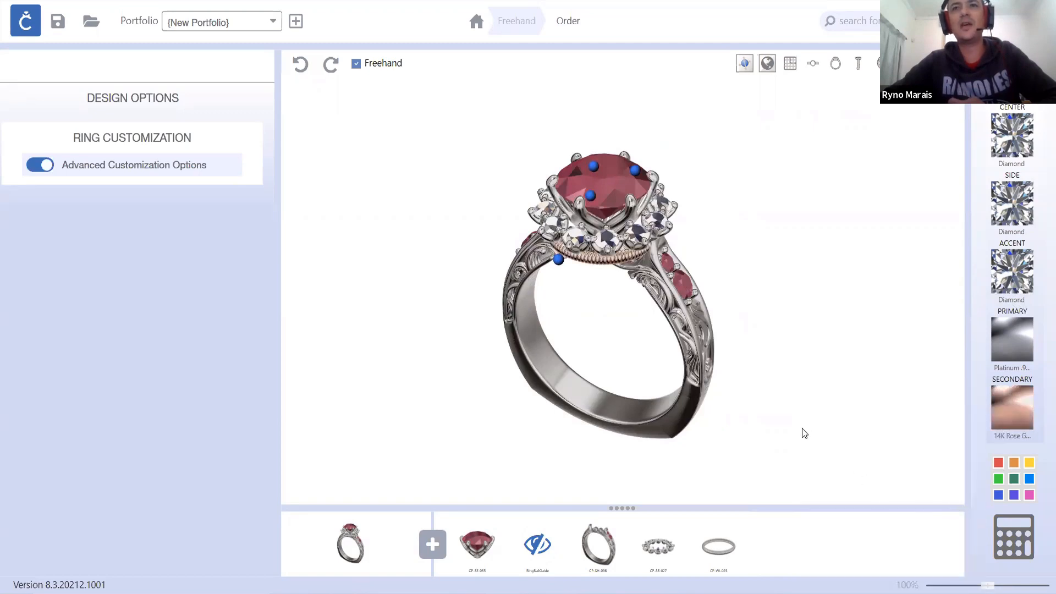
left_click_drag(768, 414, 782, 374)
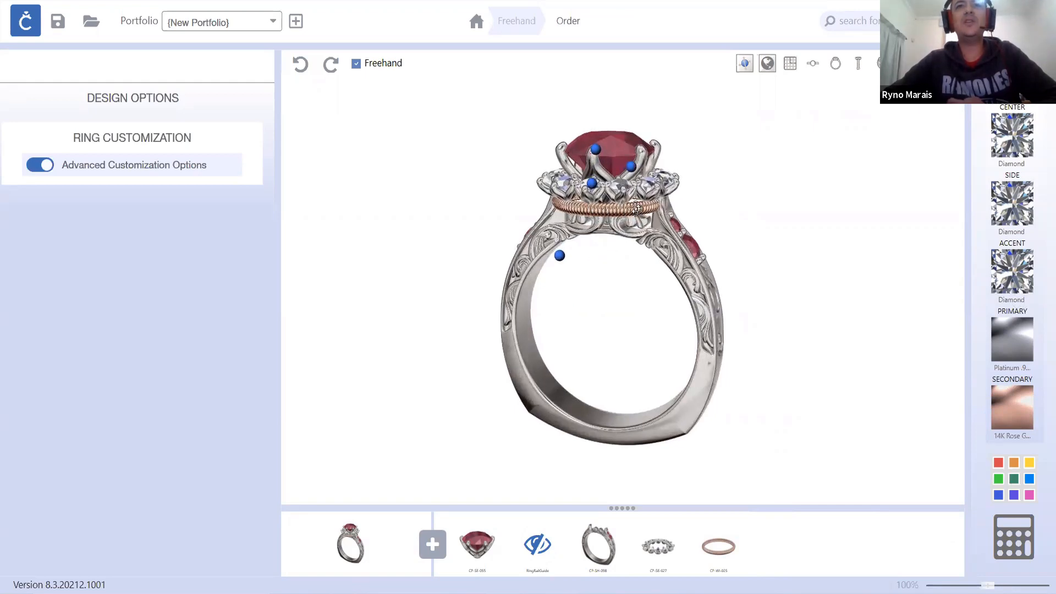
- Switch the primary and secondary metals on the rope wire beneath the halo so it uses Platinum
left_click(725, 548)
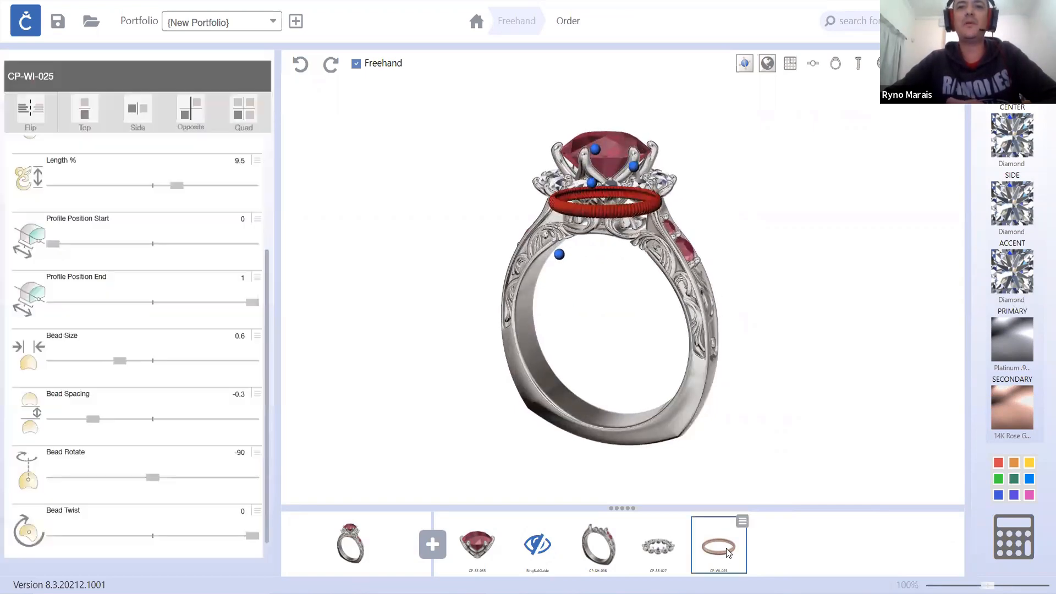
left_click(741, 521)
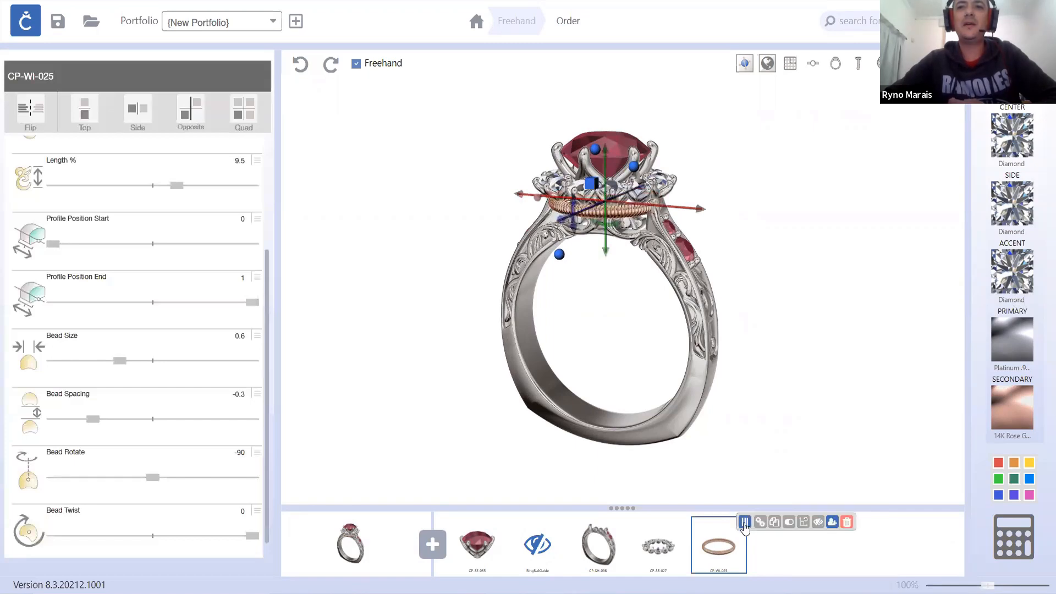
left_click(789, 523)
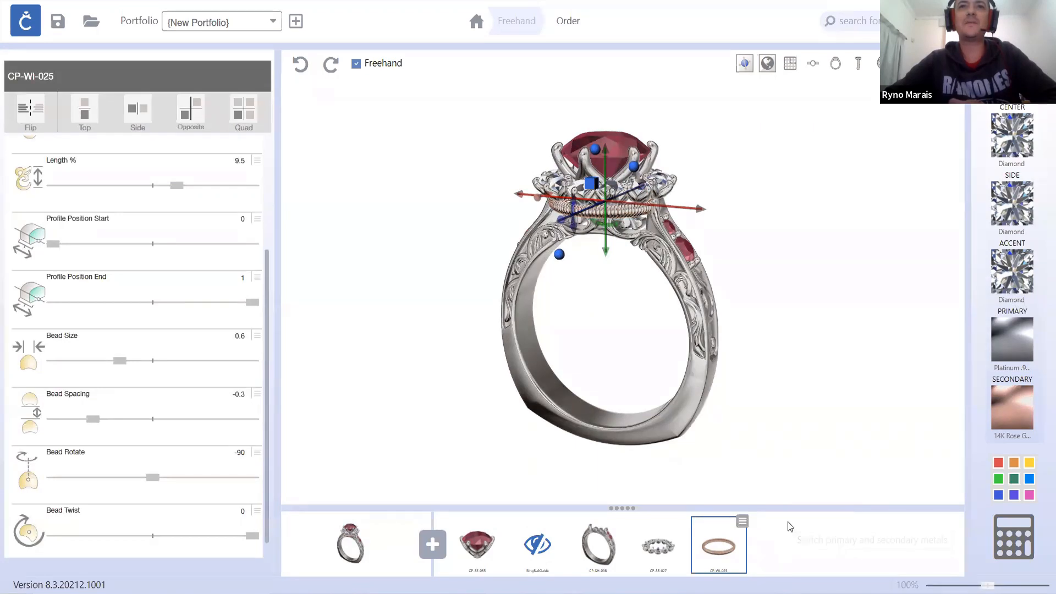
- Switch the primary and secondary metals on the shank so it uses 14K Rose Gold
left_click(593, 556)
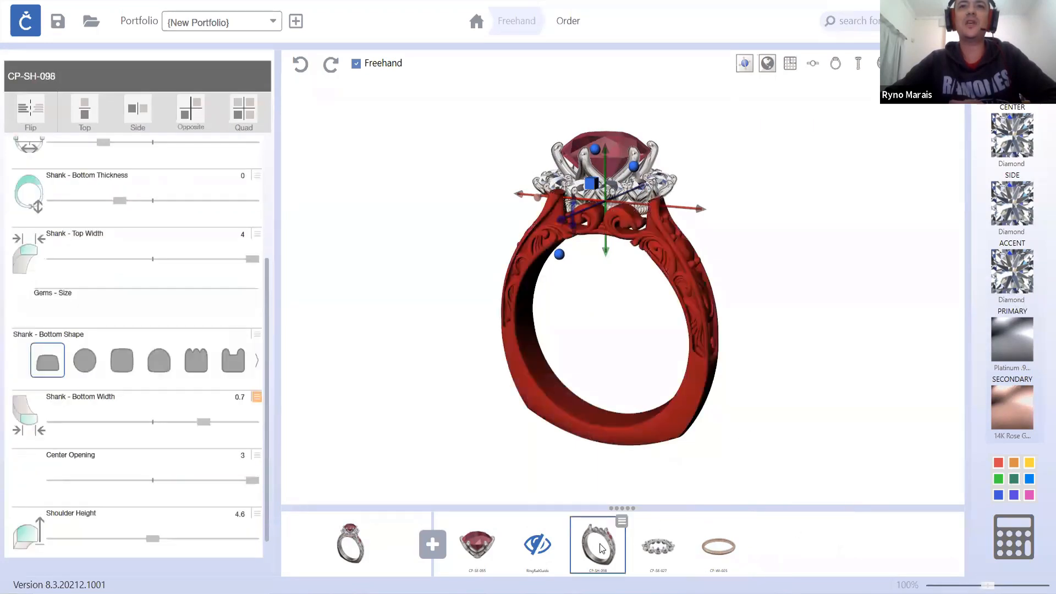
left_click(621, 523)
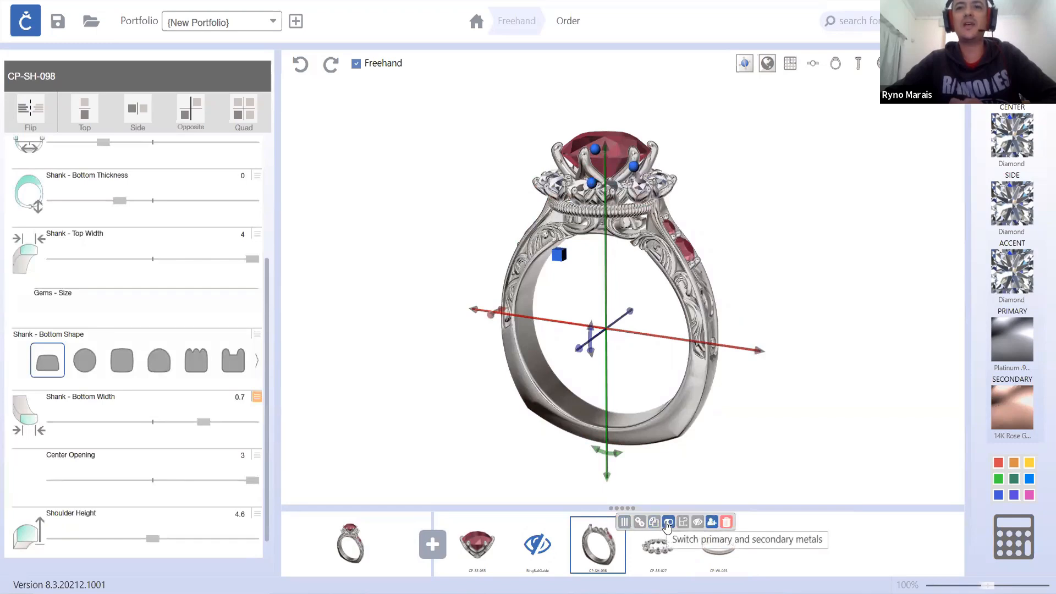
left_click(667, 522)
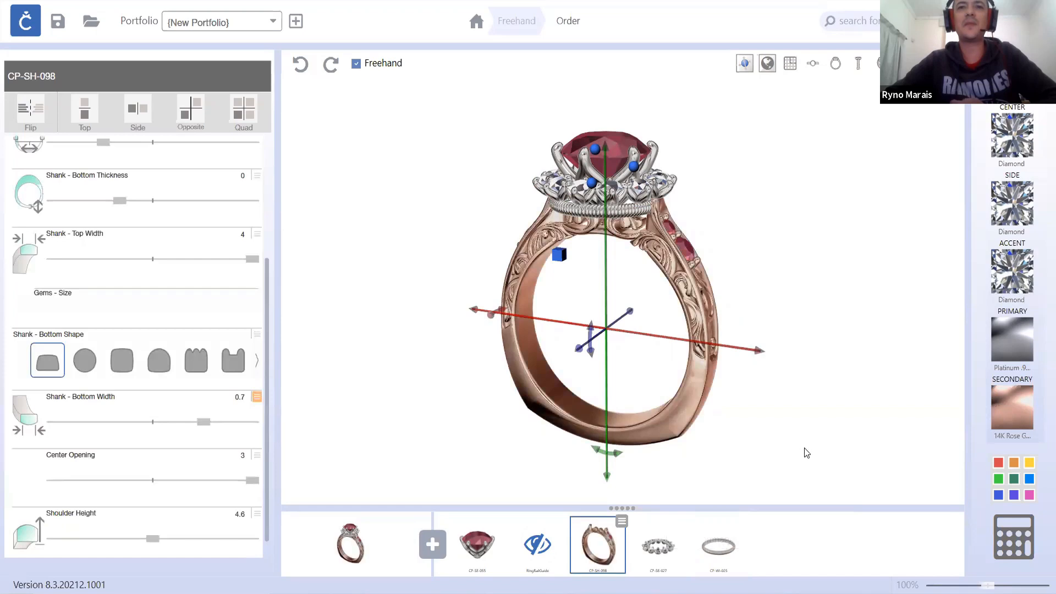
- Switch the primary and secondary metals on the center setting to make its prongs 14K Rose Gold
left_click(497, 525)
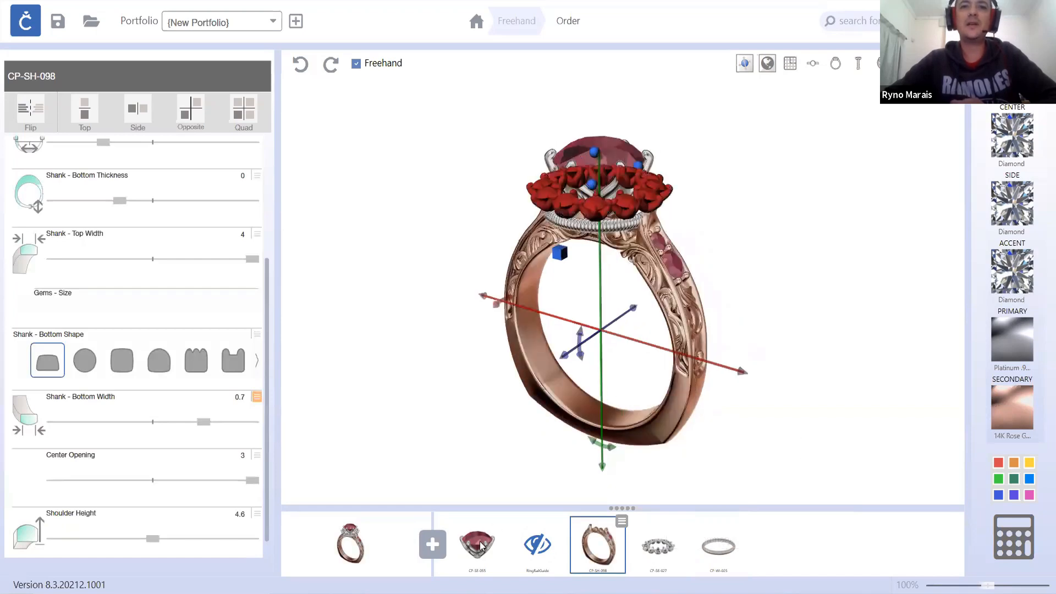
mouse_move(501, 521)
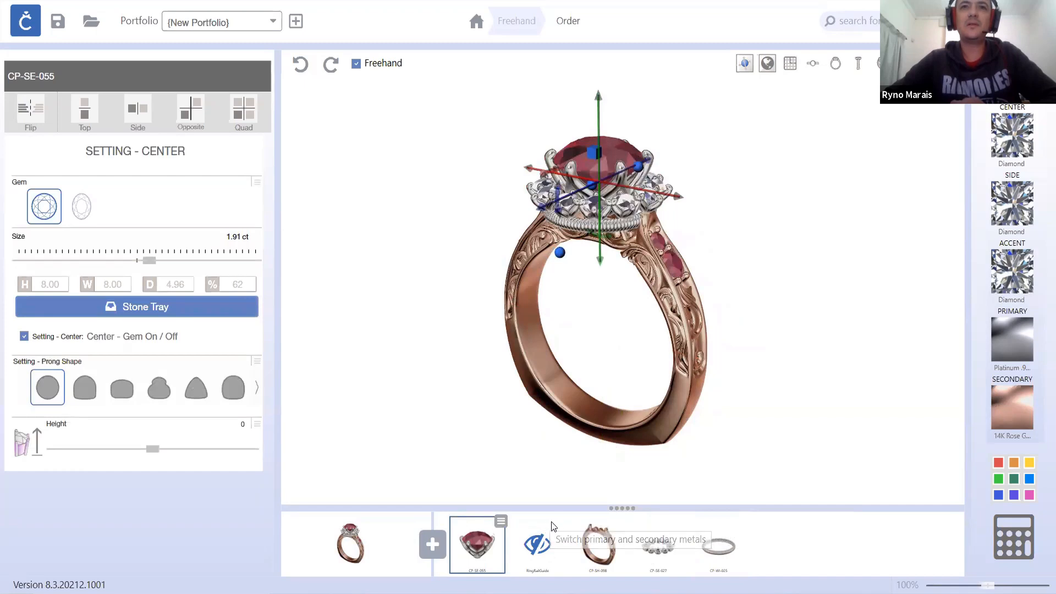
left_click_drag(655, 344, 781, 388)
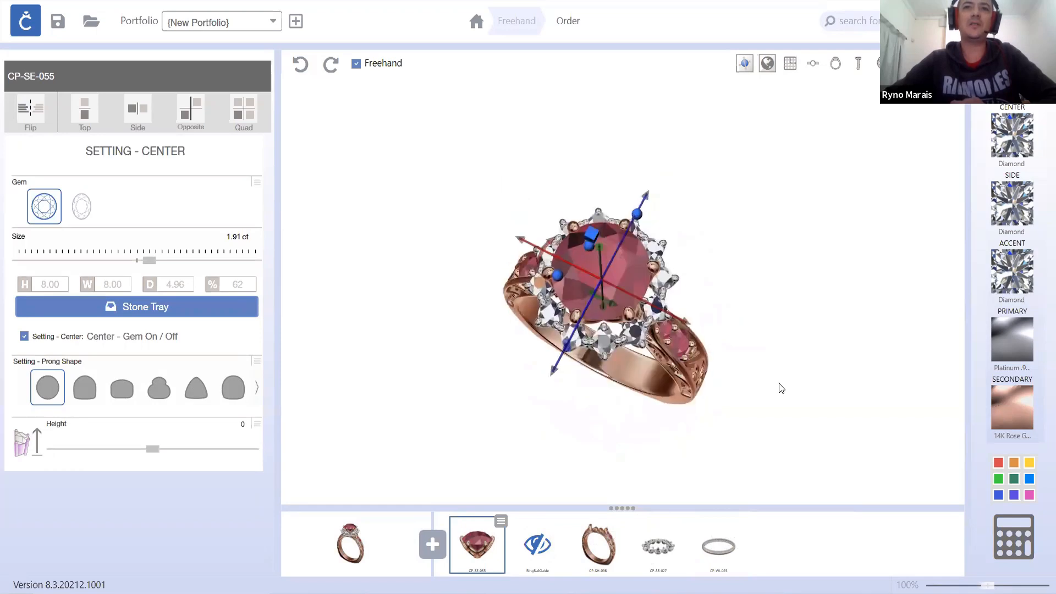
left_click(770, 418)
left_click_drag(756, 342, 612, 286)
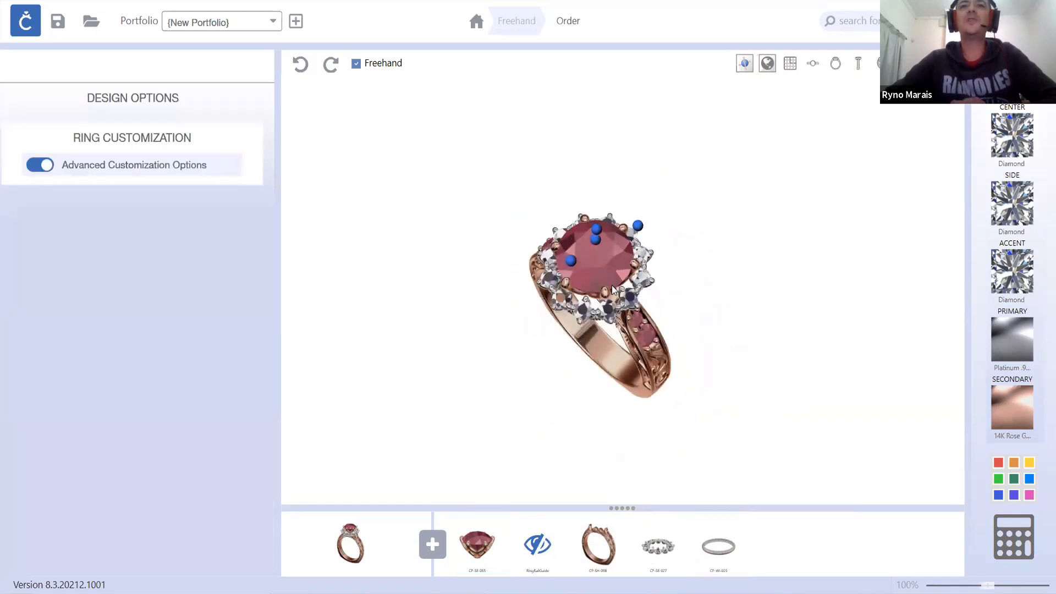
right_click_drag(617, 311, 711, 354)
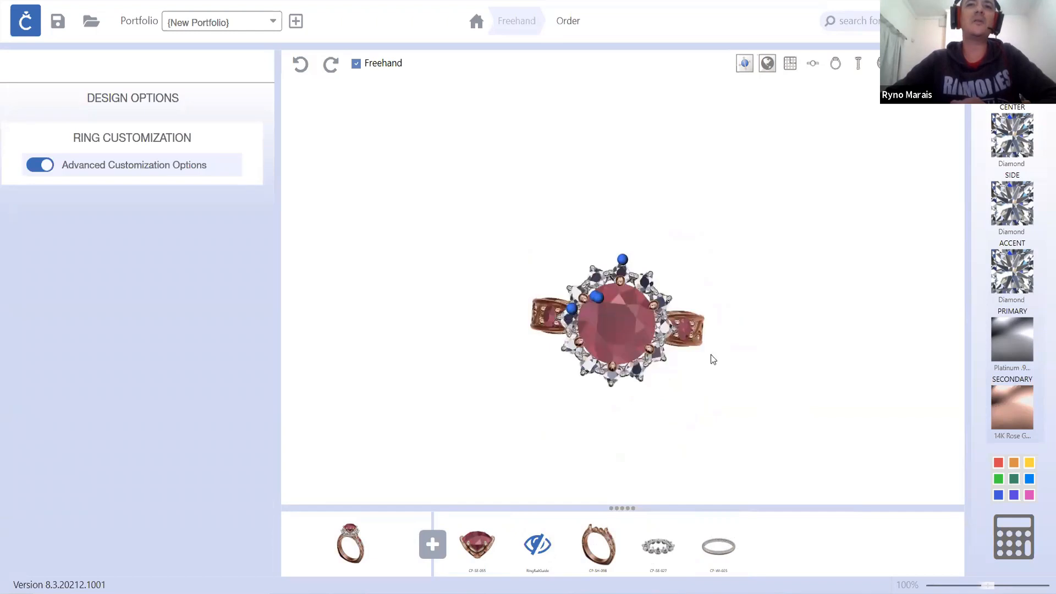
right_click_drag(745, 406, 613, 325)
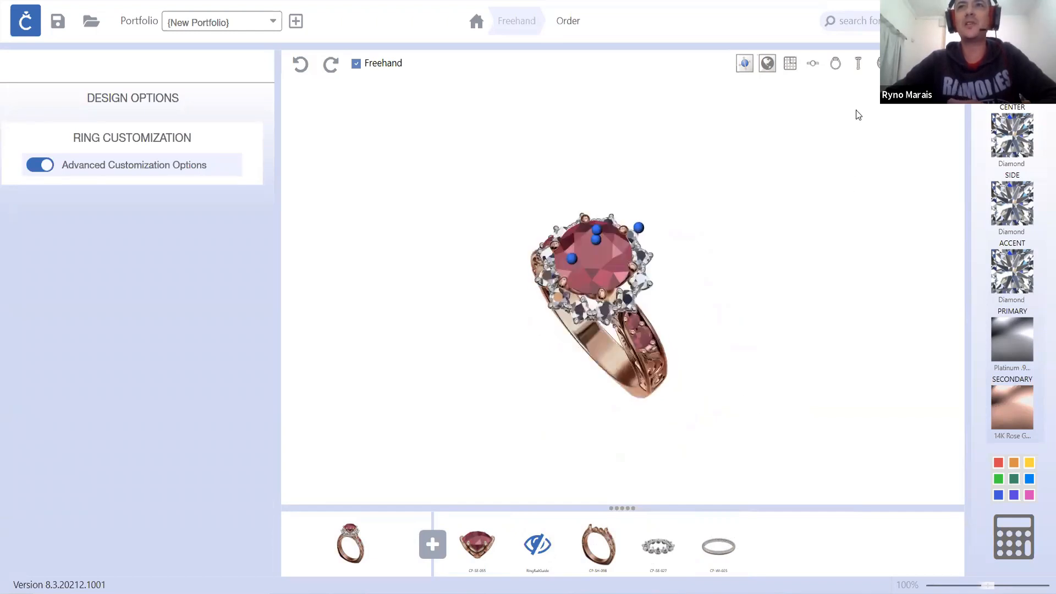
- Use Design Try On to preview the ring on a woman's hand with the preset finger and skin tone
left_click(948, 63)
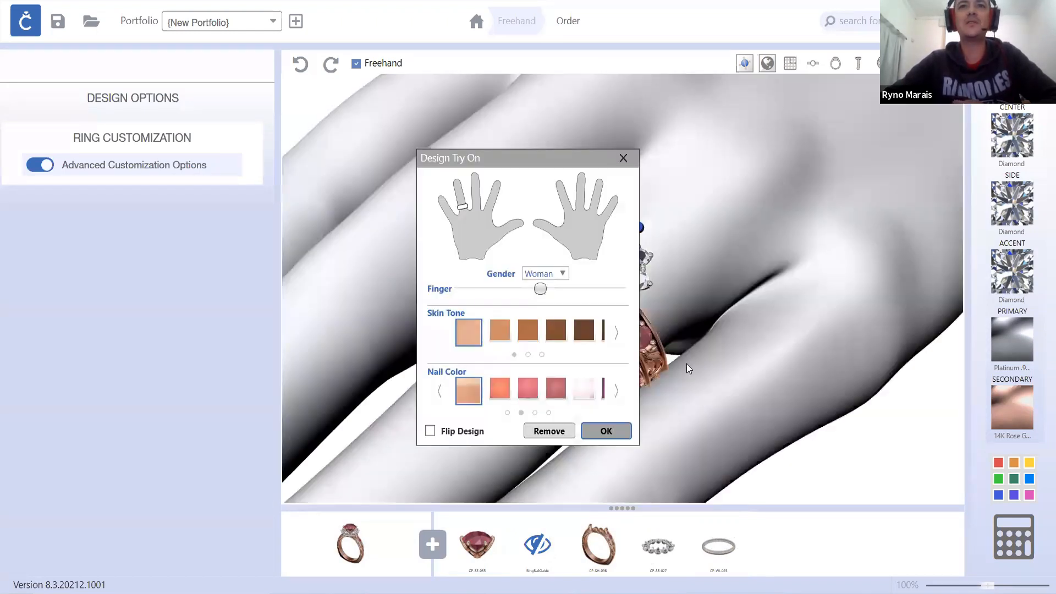
left_click(605, 430)
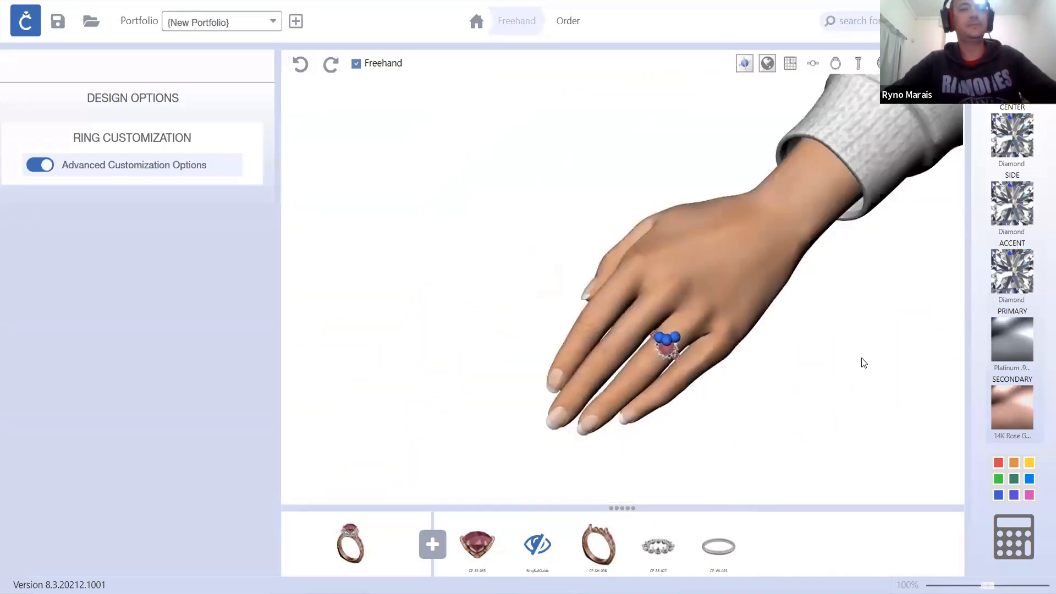
left_click_drag(771, 367, 765, 392)
left_click_drag(825, 413, 825, 164)
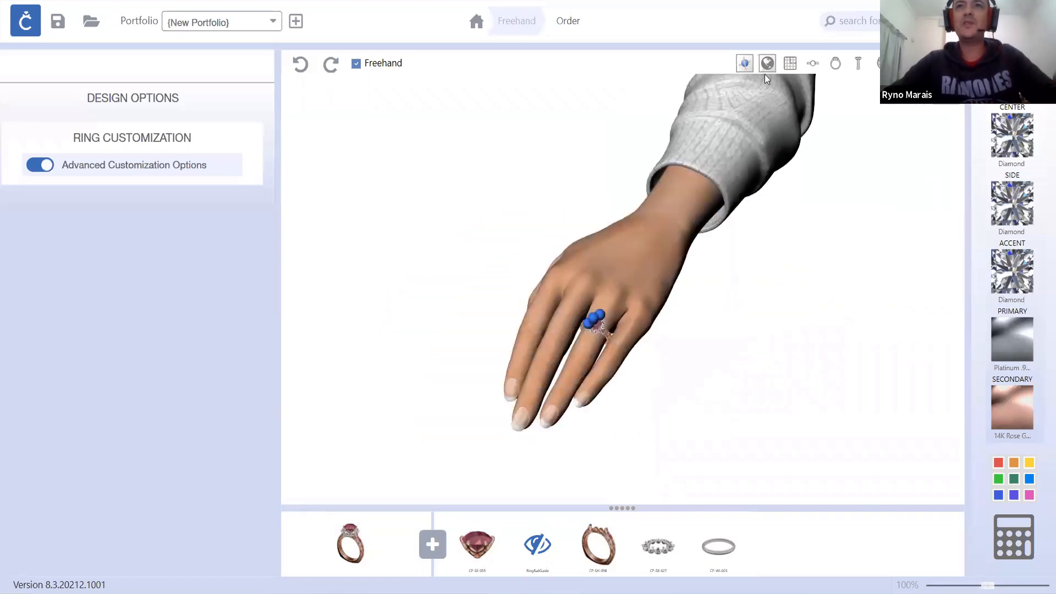
- Hide the blue control points on the ring and examine how it looks on the hand
left_click(745, 63)
scroll(595, 315, "up", 5)
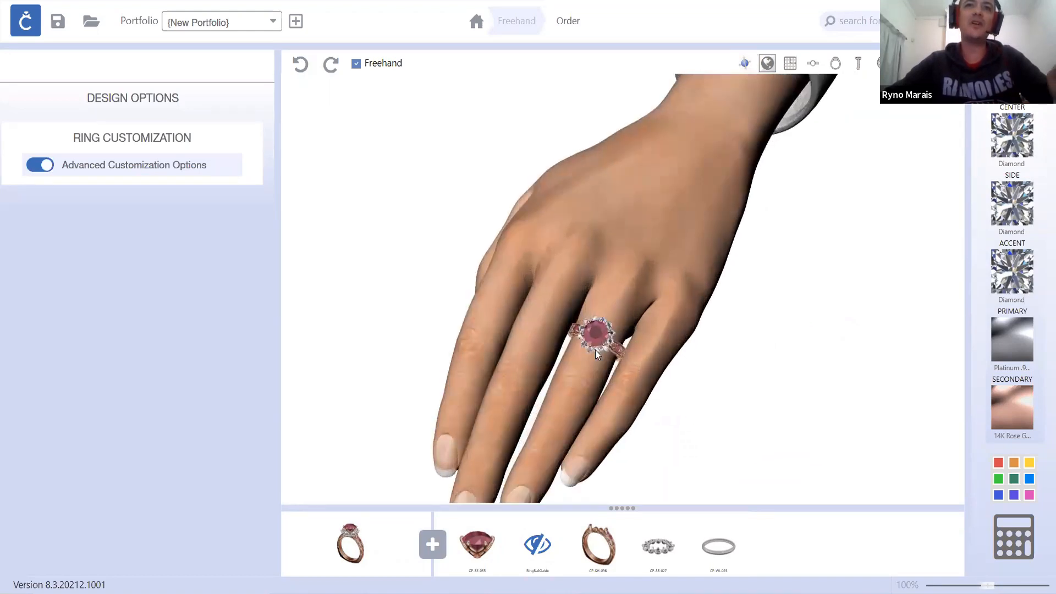
left_click_drag(595, 350, 648, 401)
left_click_drag(578, 377, 865, 108)
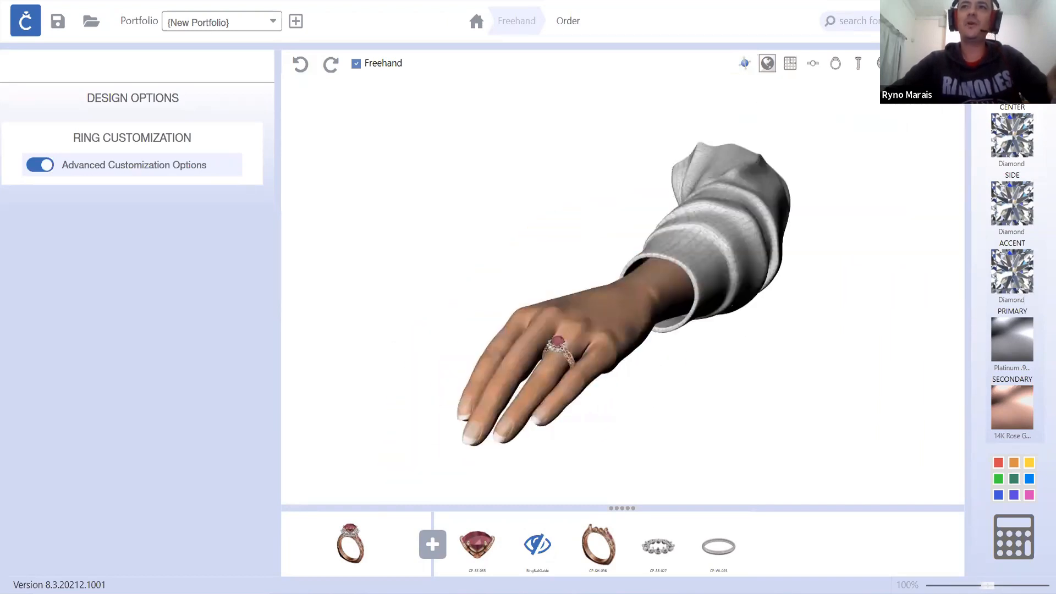
- Remove the try-on hand so that only the ring is displayed
left_click(925, 63)
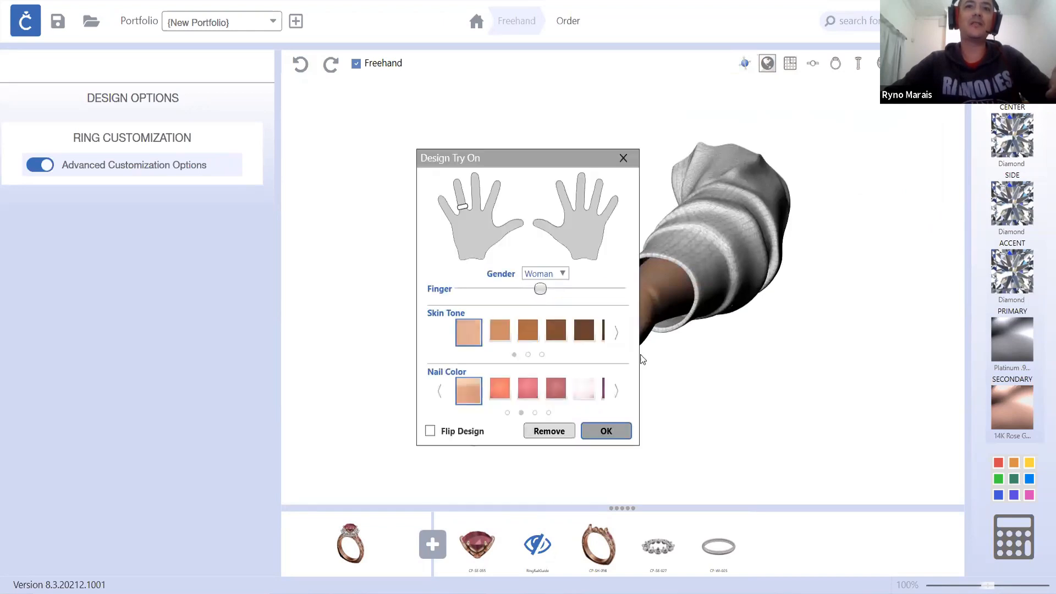
left_click(551, 432)
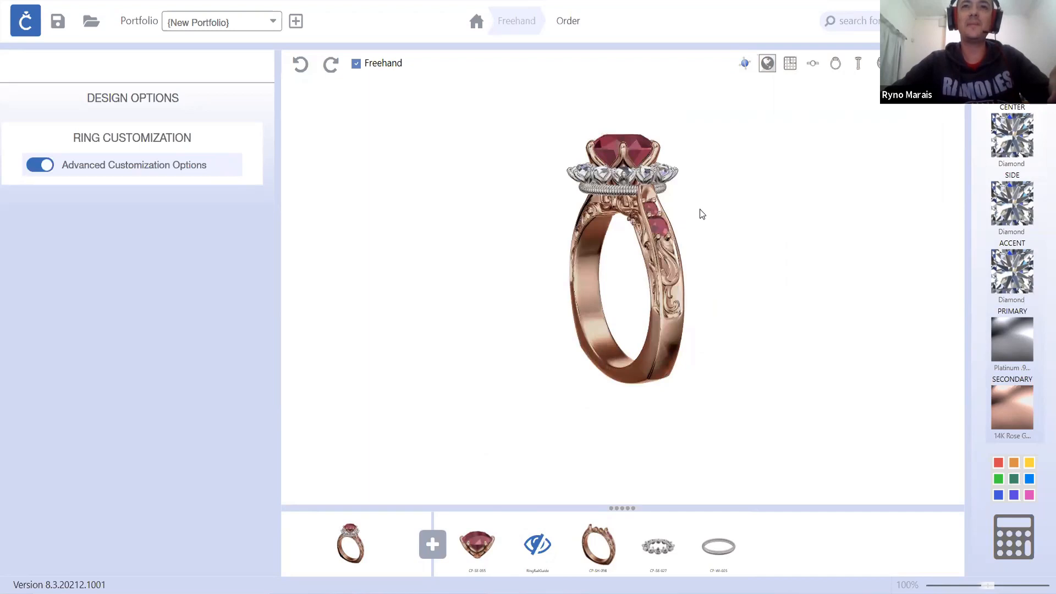
right_click_drag(691, 215, 650, 267, "shift")
scroll(612, 218, "up", 4)
scroll(650, 266, "down", 4)
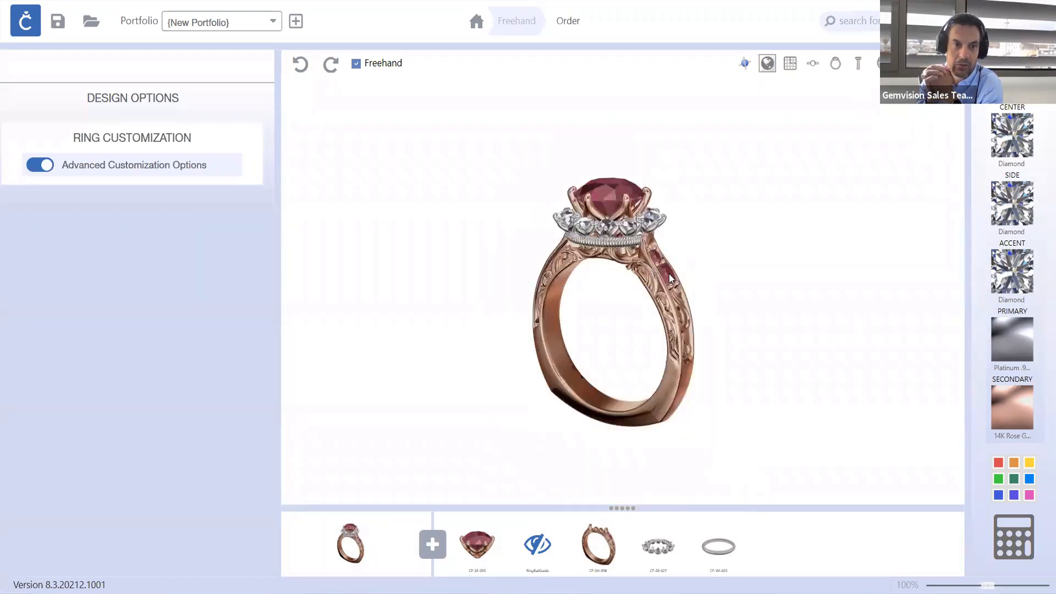
scroll(664, 307, "down", 2)
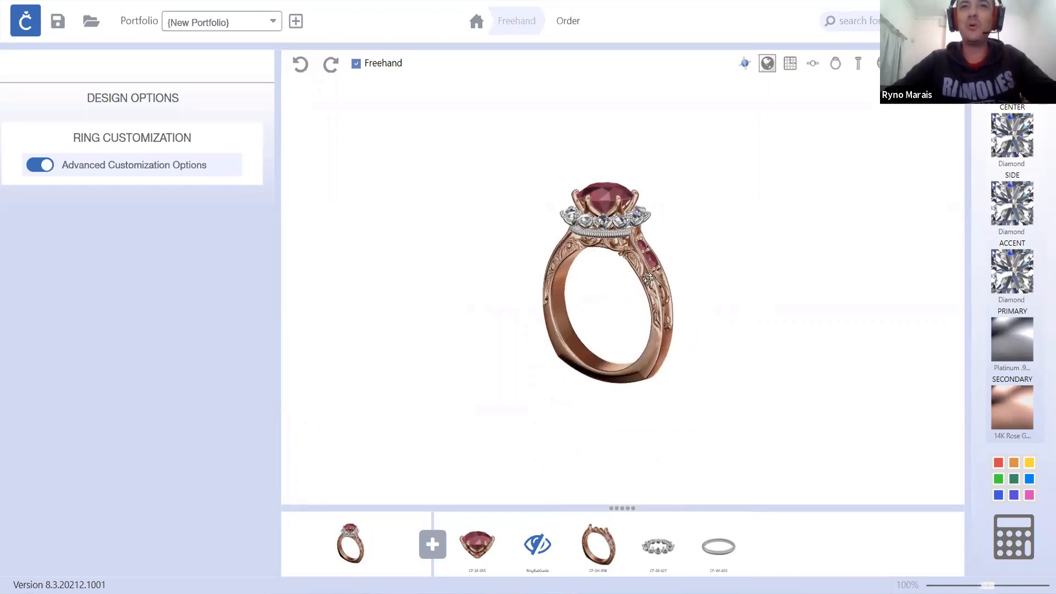
- Try raising the center setting's height to 0.2, check it against the halo, and undo the height change
right_click_drag(648, 277, 658, 418)
scroll(629, 231, "up", 4)
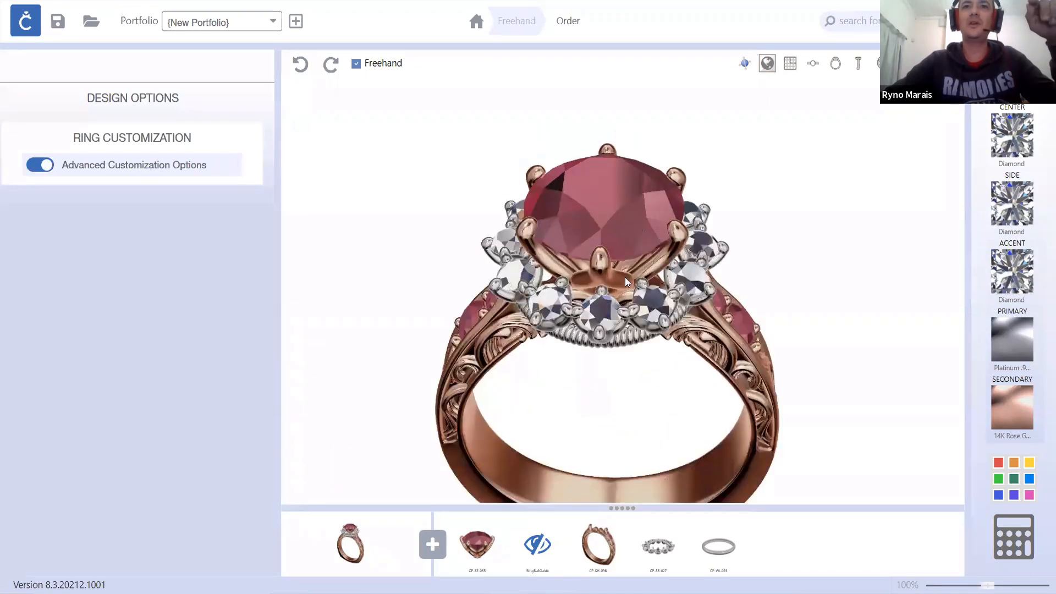
right_click_drag(625, 282, 546, 533)
left_click(473, 547)
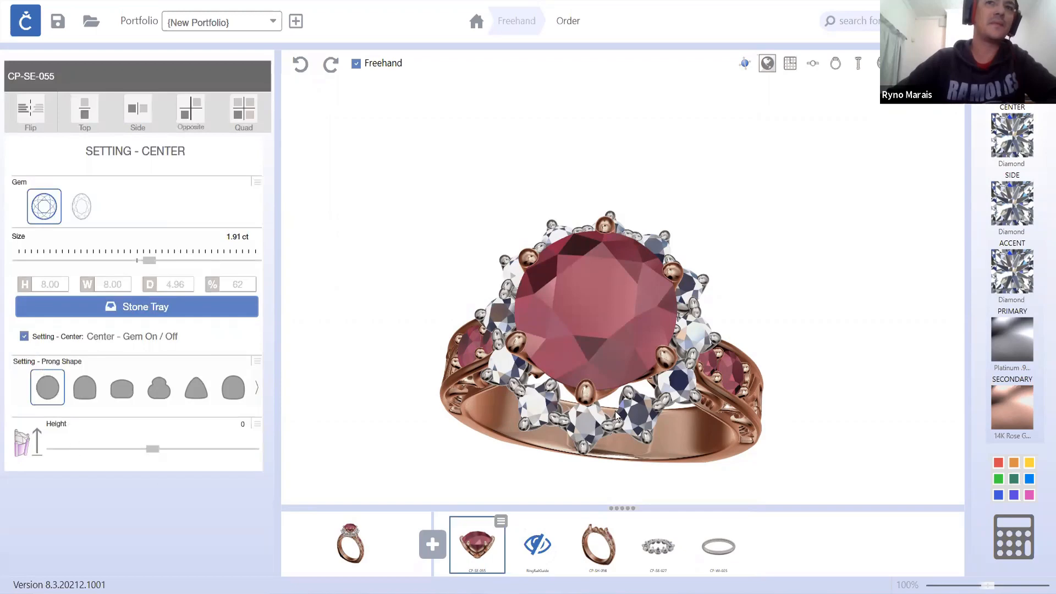
right_click_drag(614, 400, 597, 281)
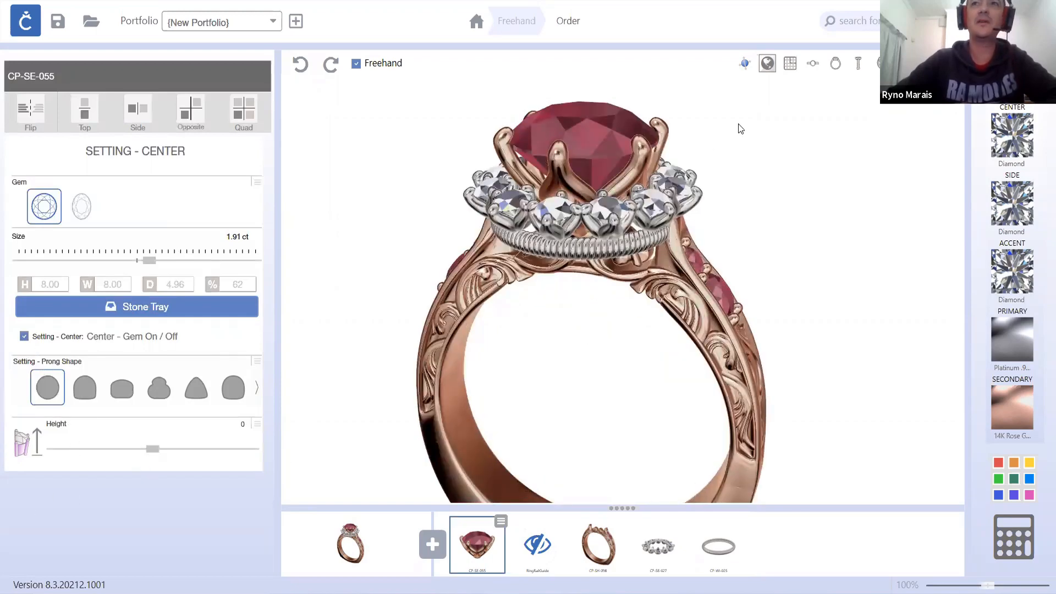
right_click_drag(599, 207, 591, 179)
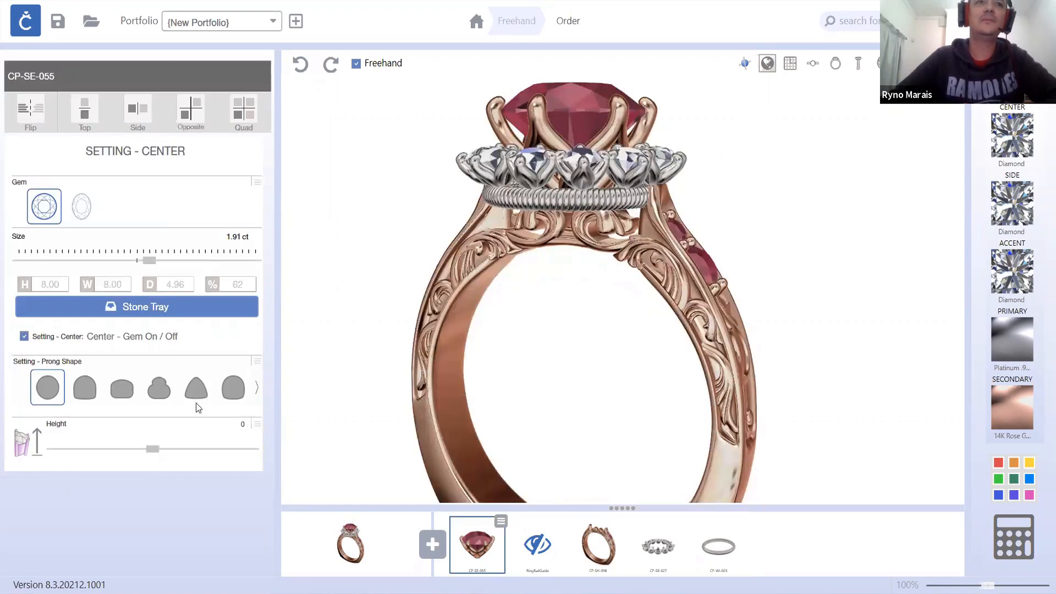
left_click_drag(154, 451, 172, 458)
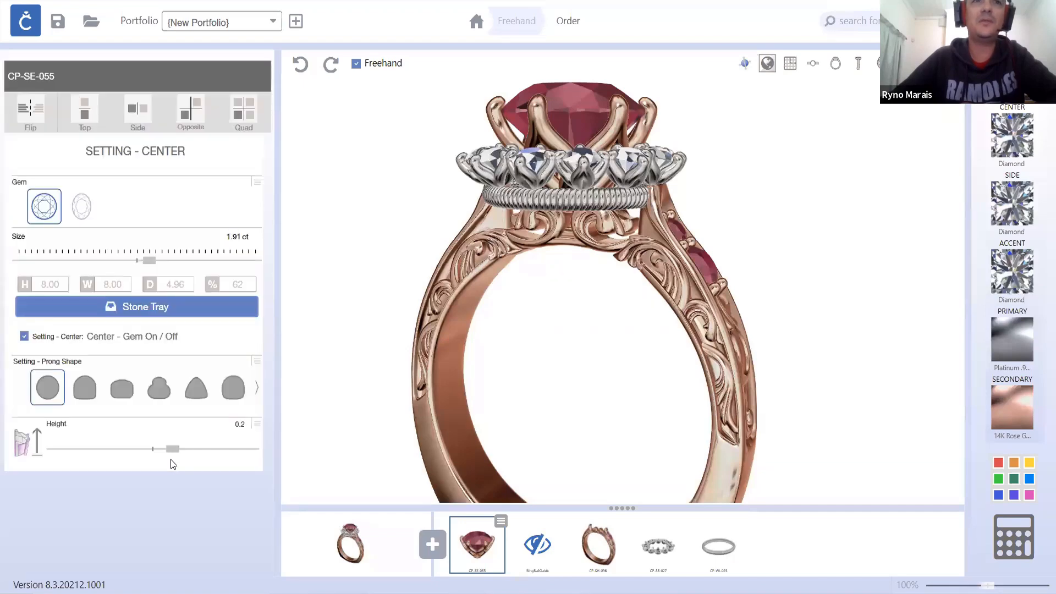
right_click_drag(481, 353, 511, 365)
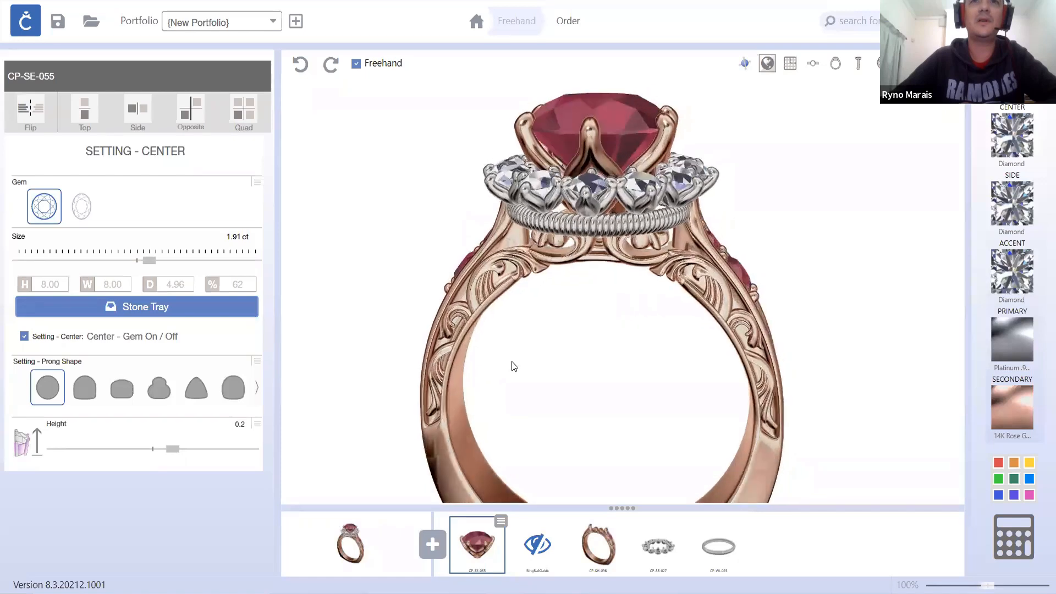
left_click(300, 67)
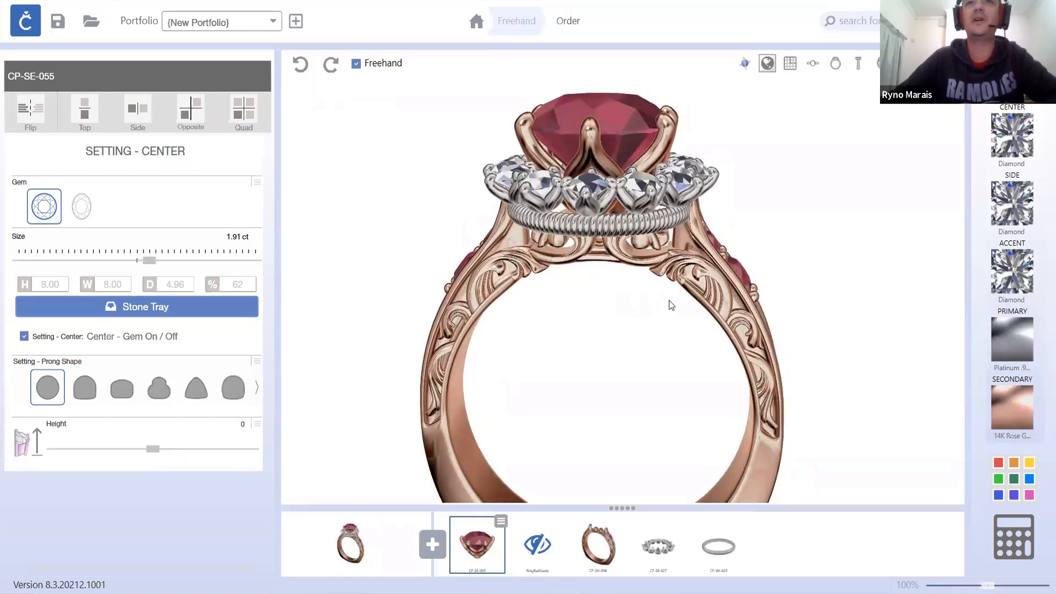
- Frame the whole ring upright at a three-quarter angle for rendering
right_click_drag(667, 299, 609, 283)
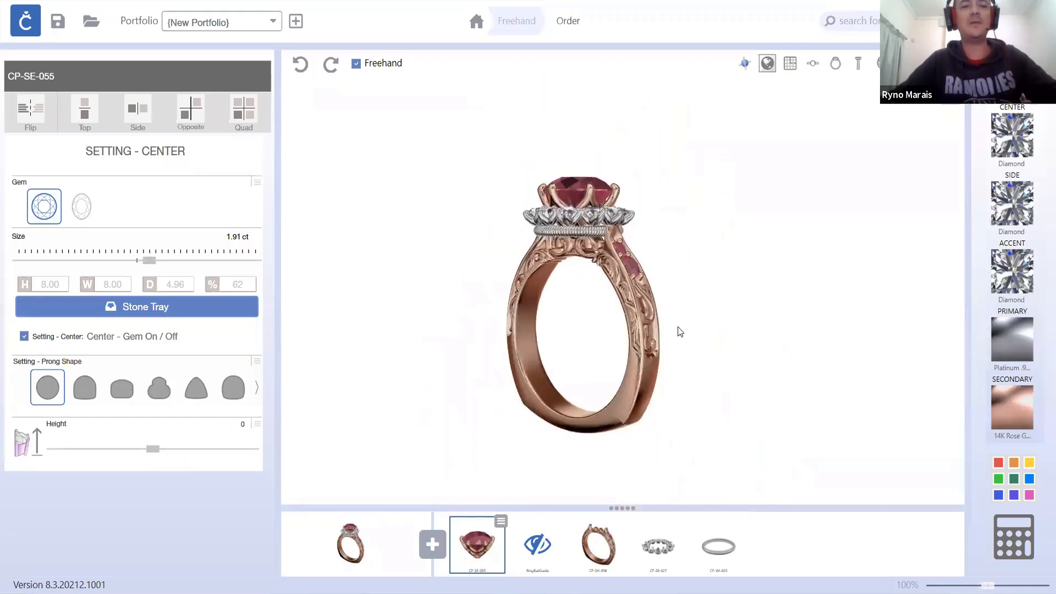
scroll(678, 328, "down", 3)
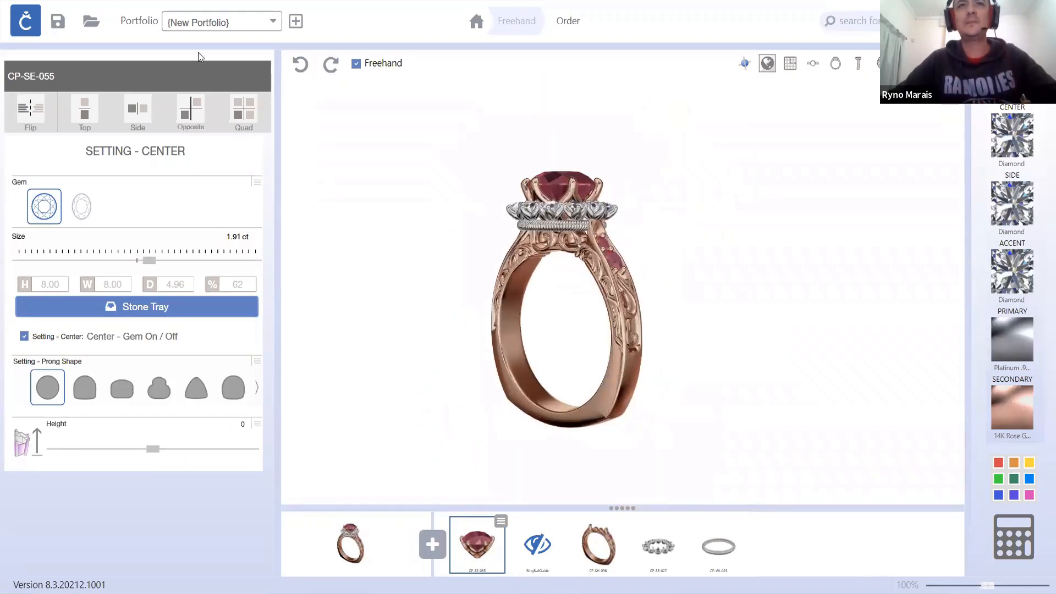
right_click_drag(673, 328, 658, 327)
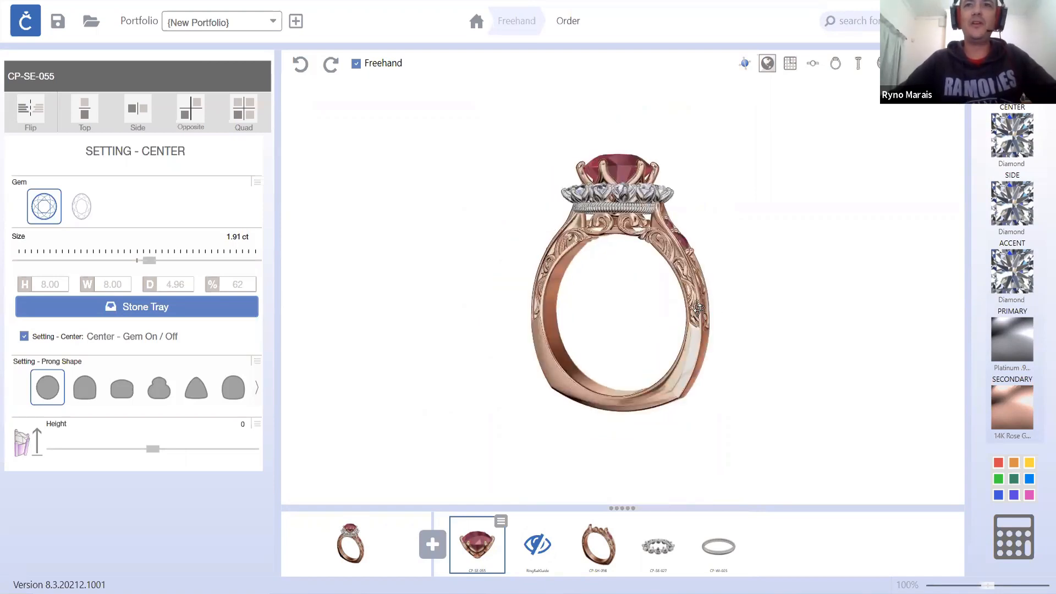
right_click_drag(697, 308, 587, 321)
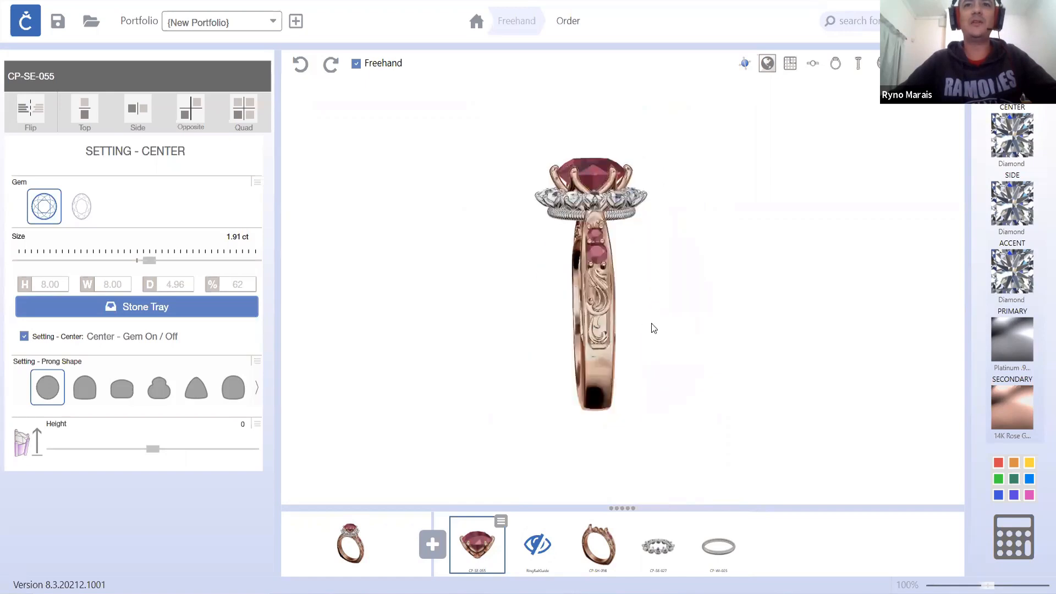
right_click_drag(653, 328, 662, 326)
right_click_drag(726, 341, 704, 341, "shift")
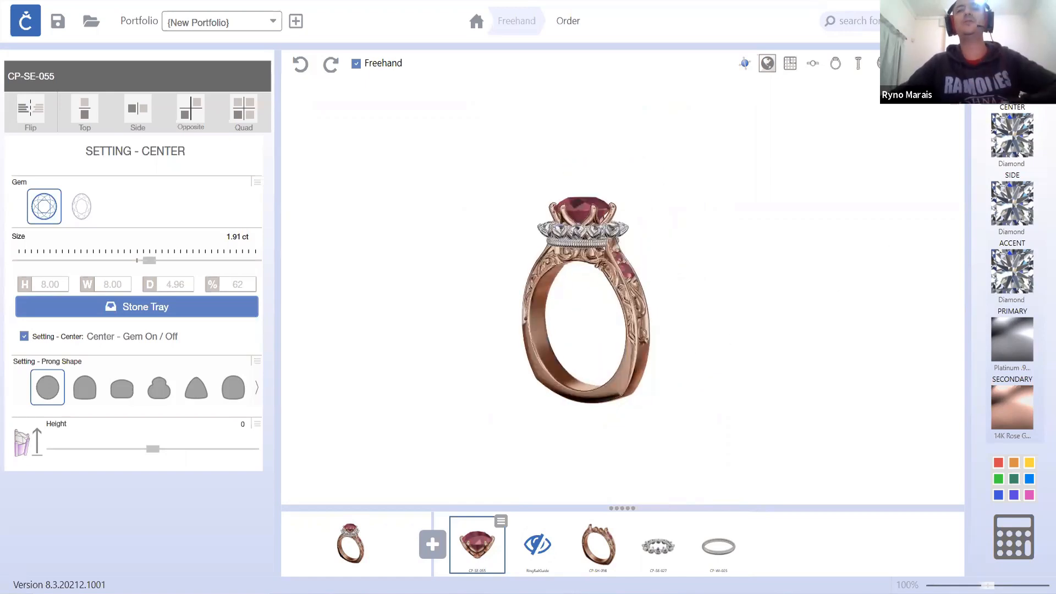
- Review the render options and render the upright ring at 1000 x 1000 on the white ground plane
left_click(948, 64)
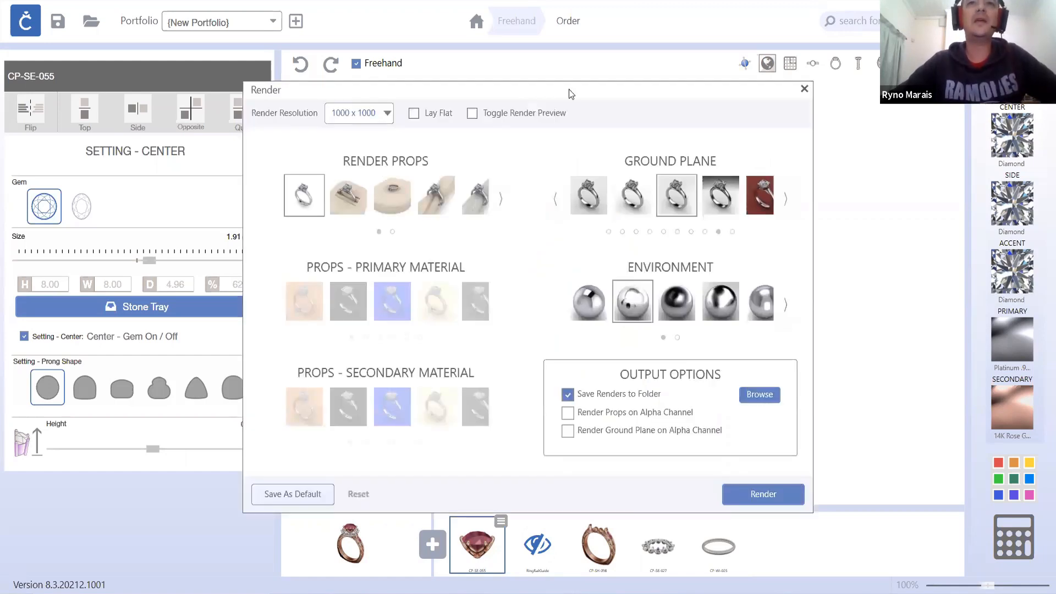
left_click_drag(572, 92, 630, 93)
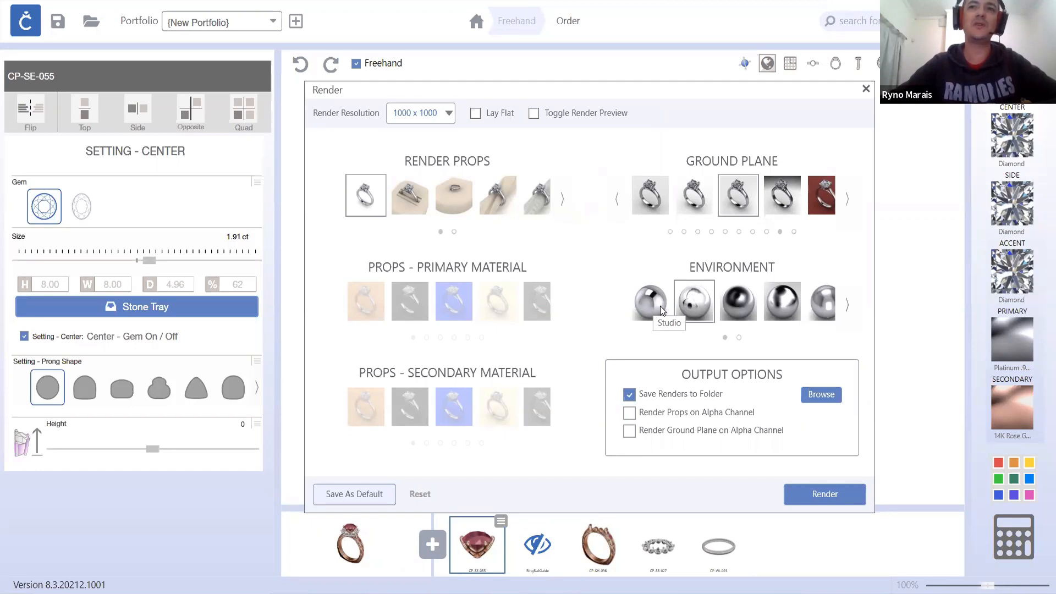
left_click(866, 90)
right_click_drag(739, 323, 749, 323)
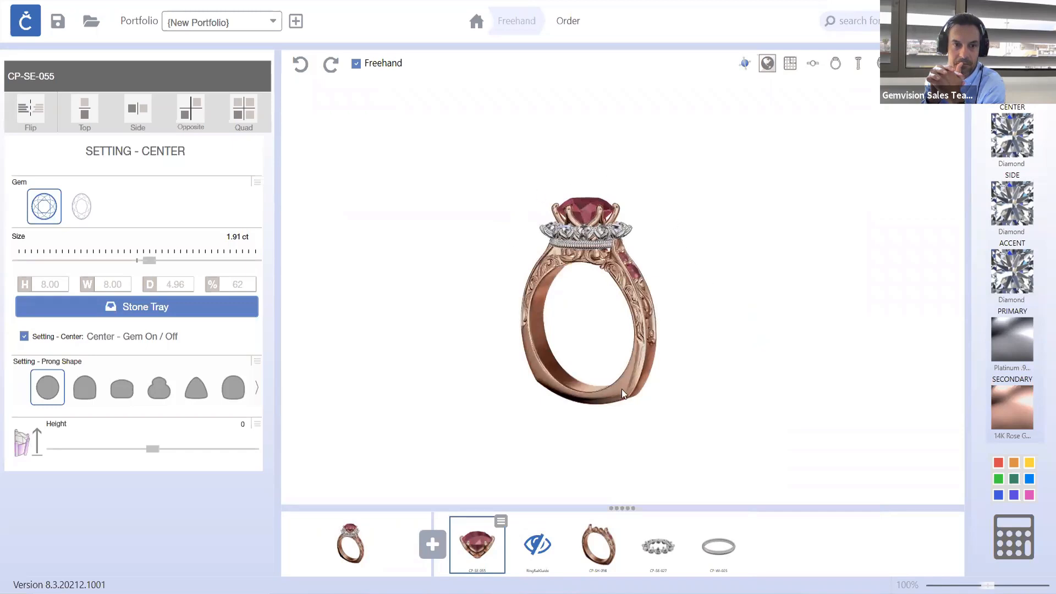
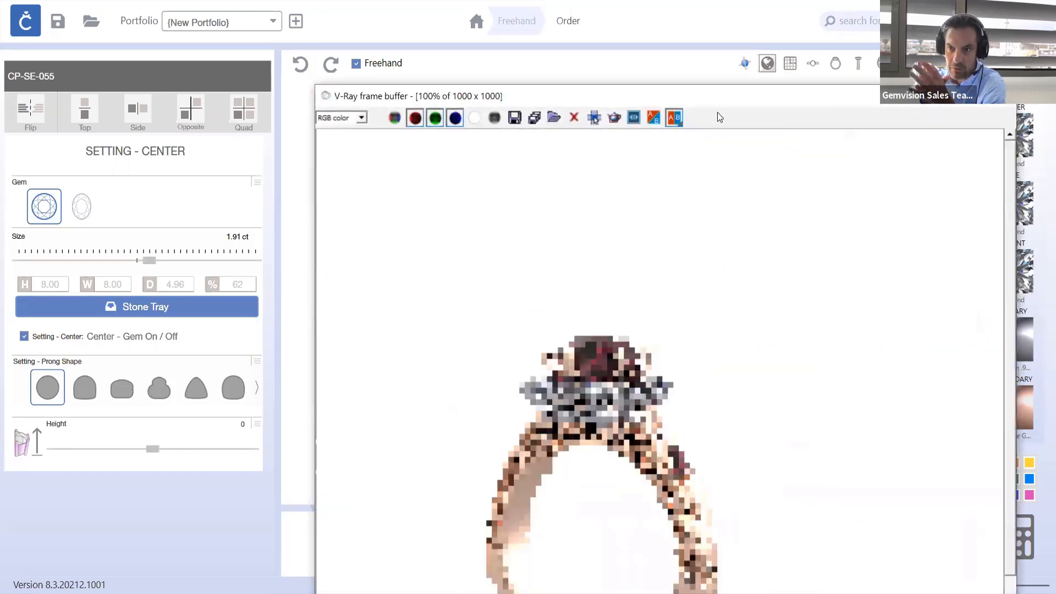
left_click_drag(739, 97, 735, 20)
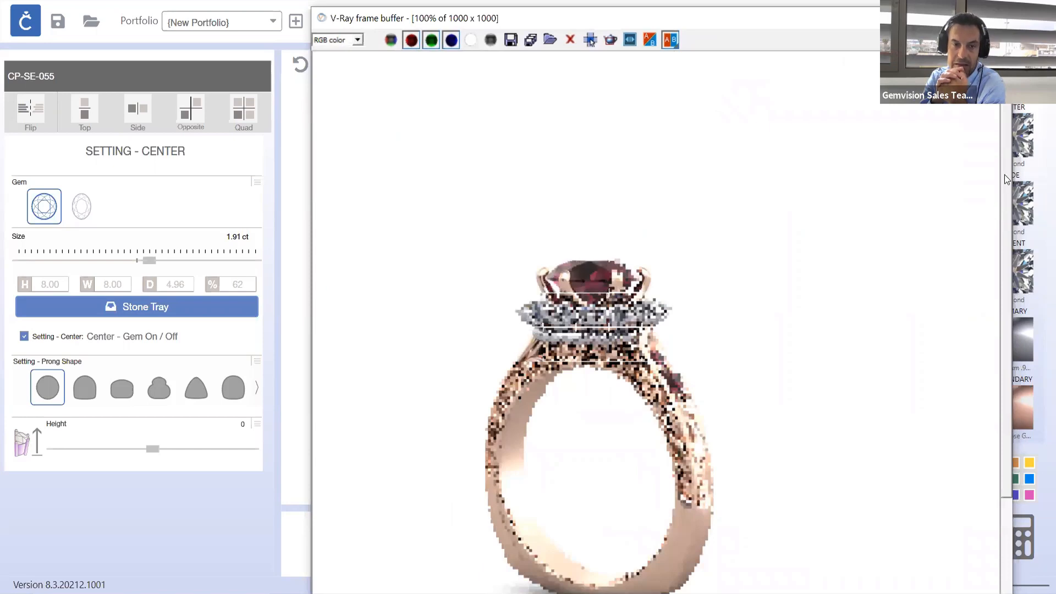
scroll(1008, 213, "down", 2)
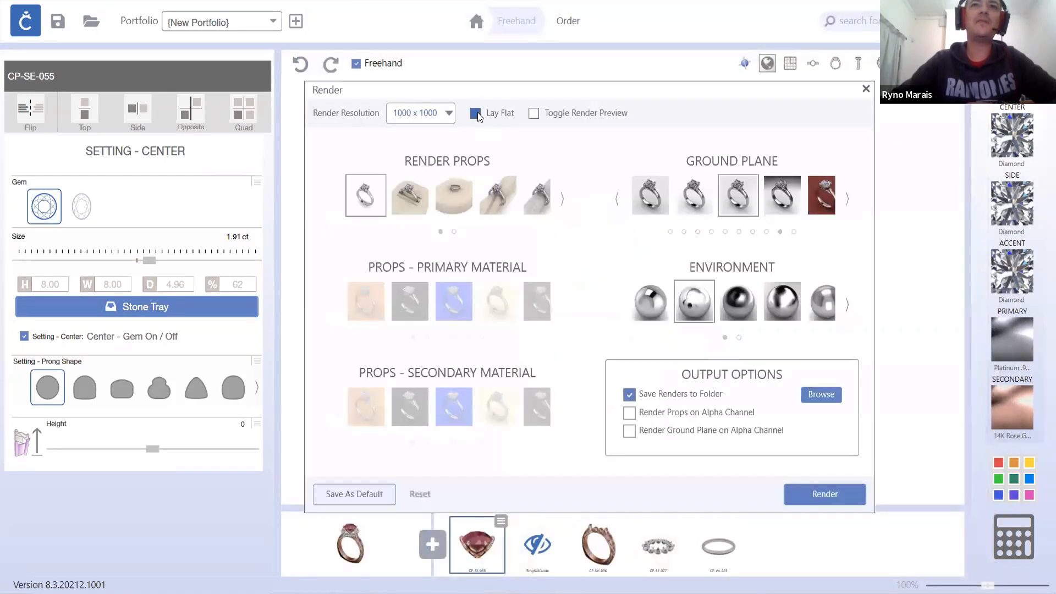
- Enable Lay Flat, turn the center gem to face the front, and render the ring on the white ground plane
left_click(477, 113)
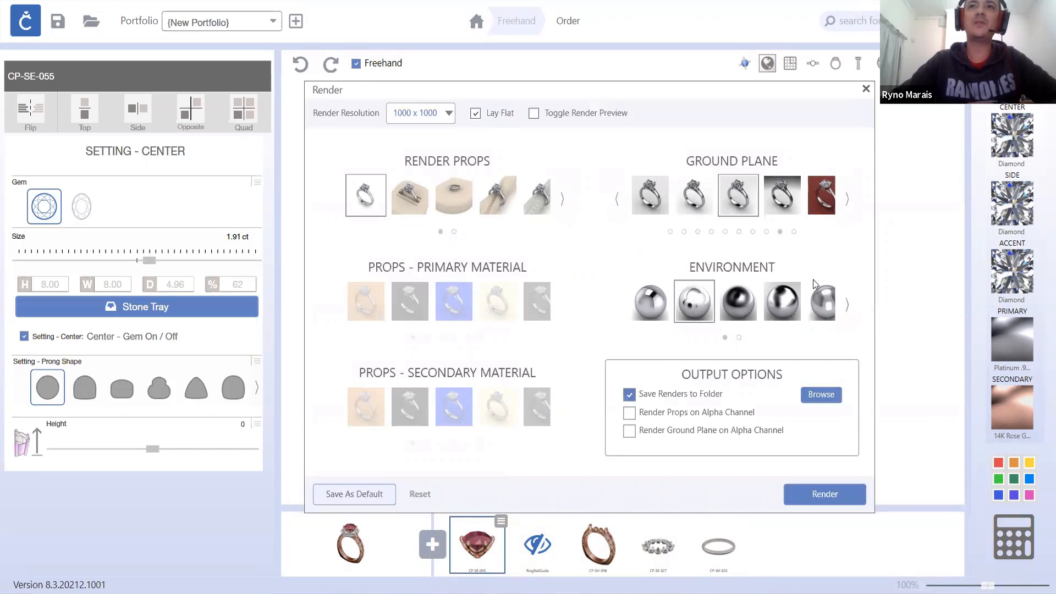
left_click(865, 89)
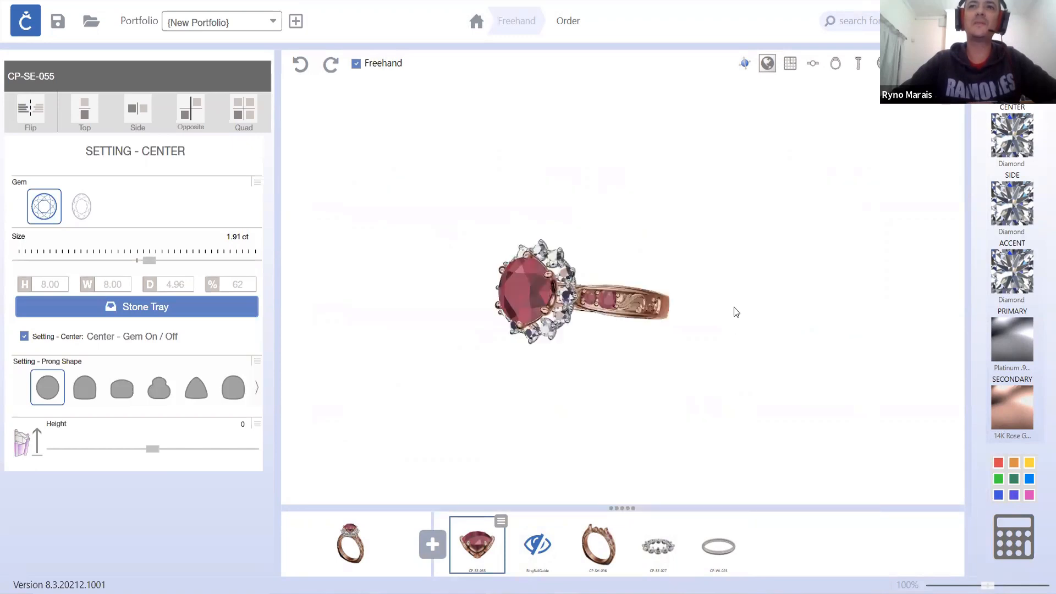
left_click_drag(658, 350, 714, 369)
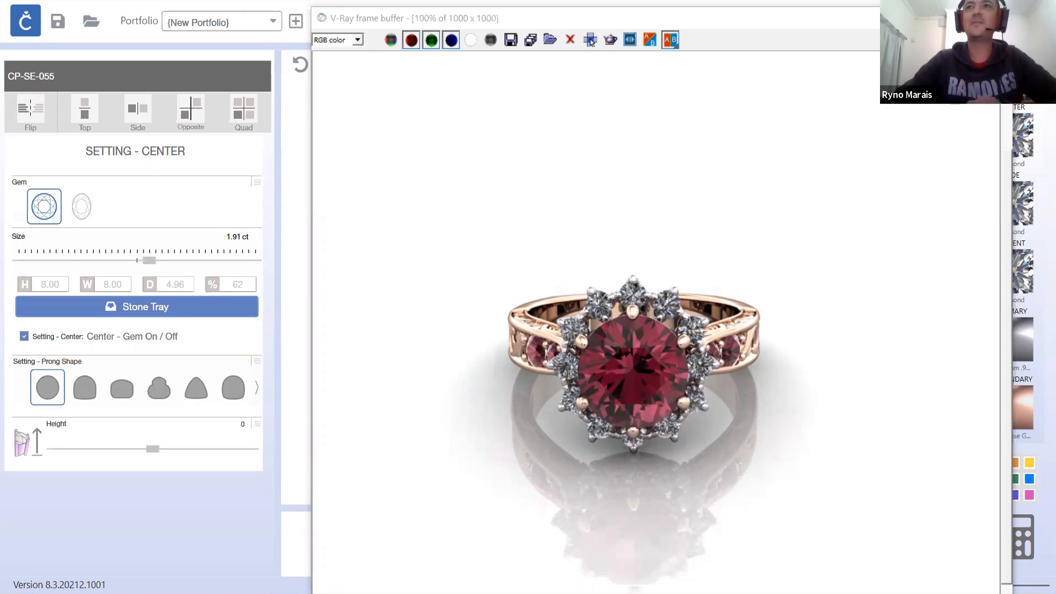
left_click(997, 18)
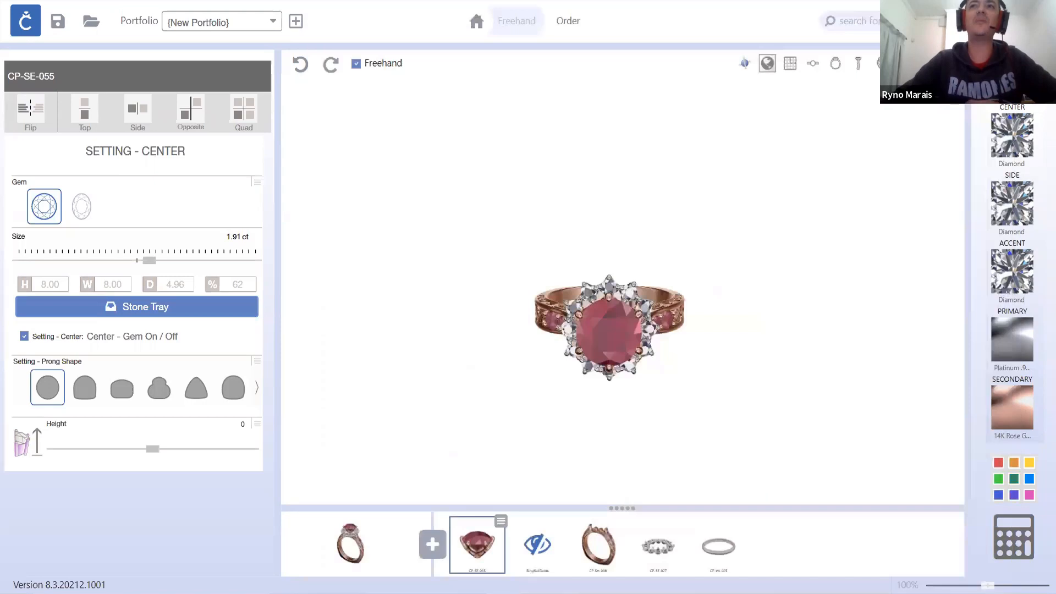
- Render the flat-lying ring at 1000 x 1000 on the brown speckled stone ground plane and view the result
left_click(948, 63)
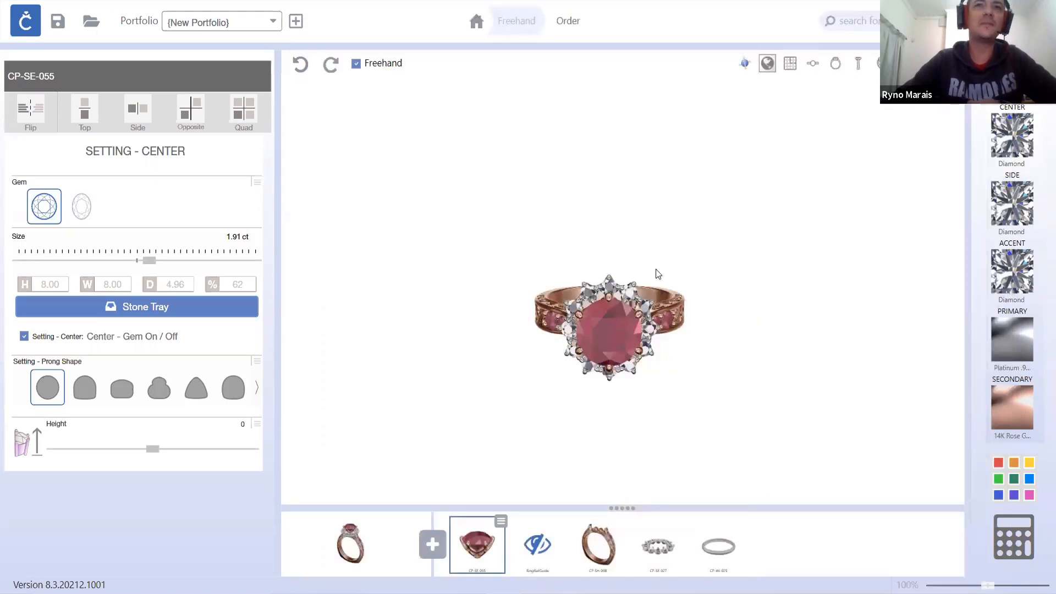
left_click(617, 198)
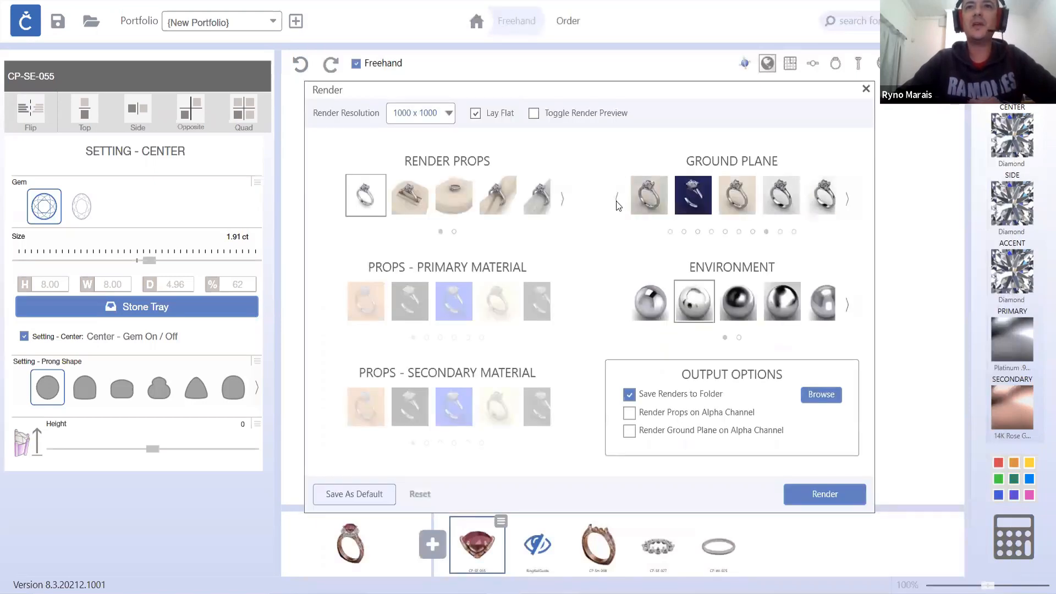
left_click(616, 198)
left_click(615, 199)
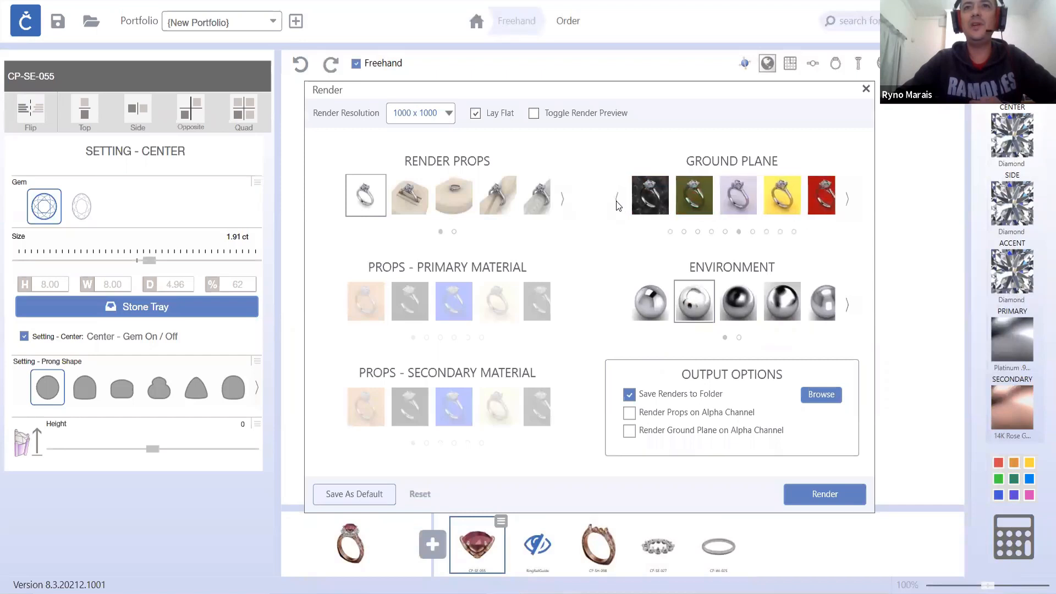
left_click(616, 199)
left_click(616, 199)
left_click(616, 201)
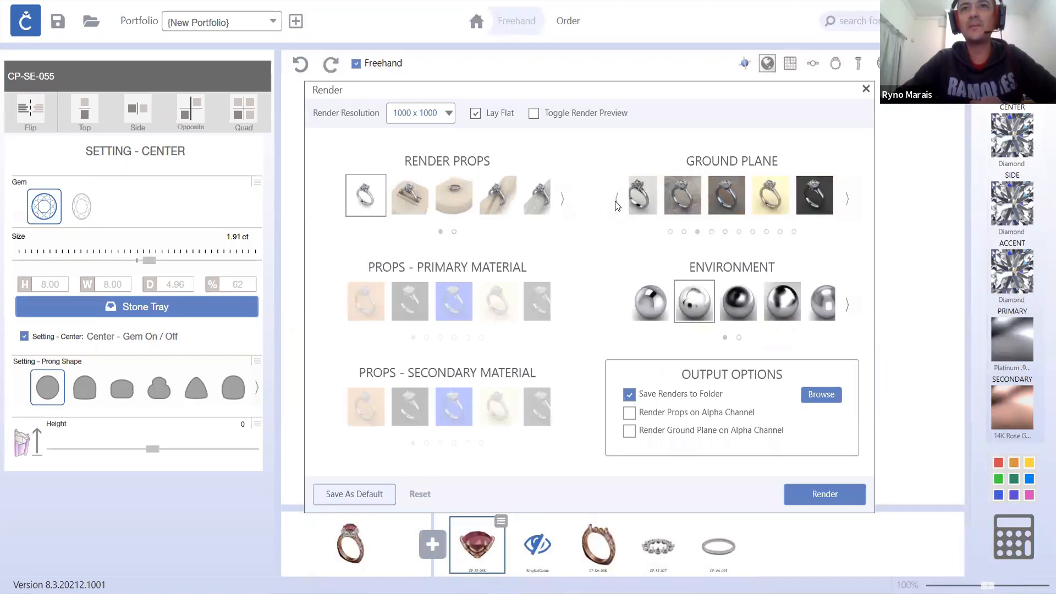
left_click(617, 200)
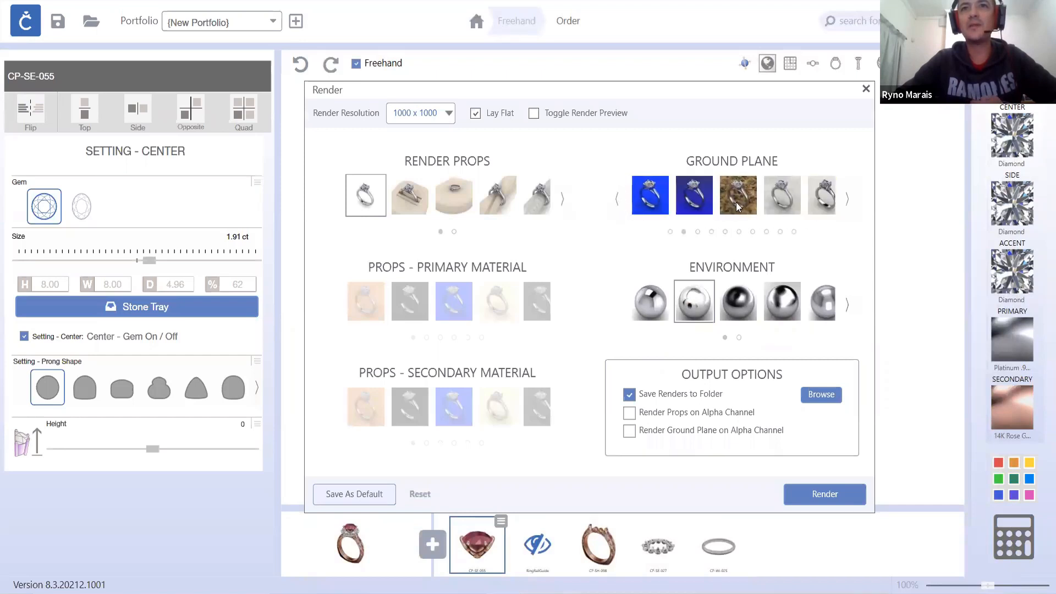
left_click(825, 494)
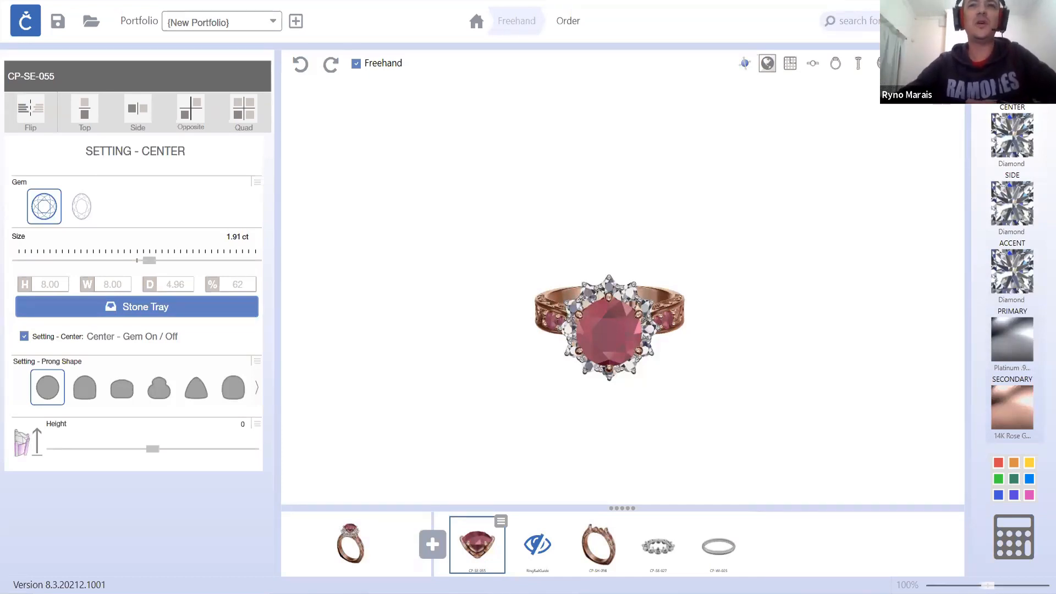
key("alt+Tab")
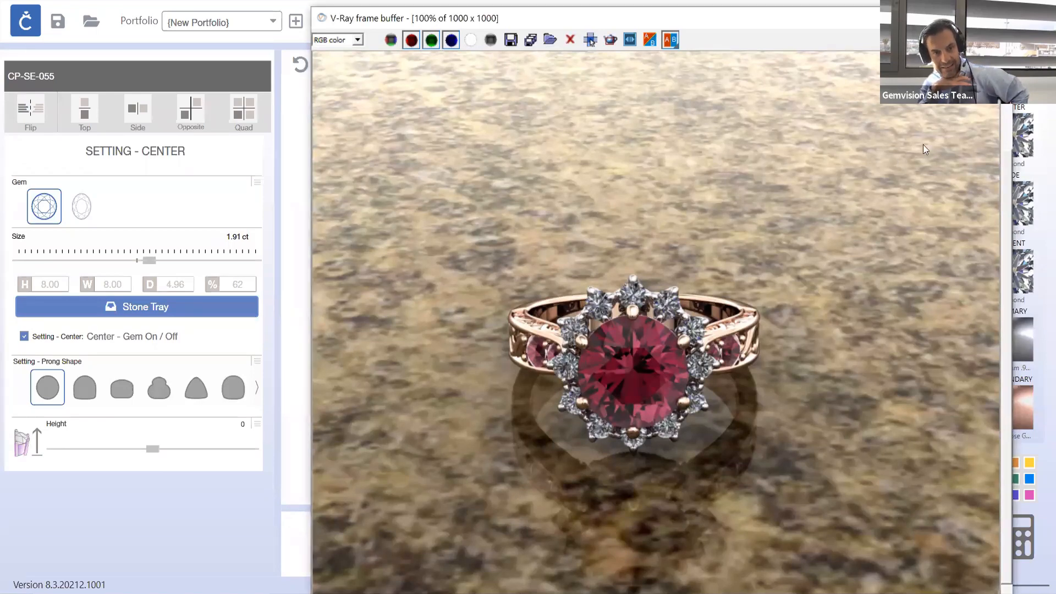
left_click(998, 18)
- Disable Lay Flat in the render options so the ring stands upright again
left_click(903, 63)
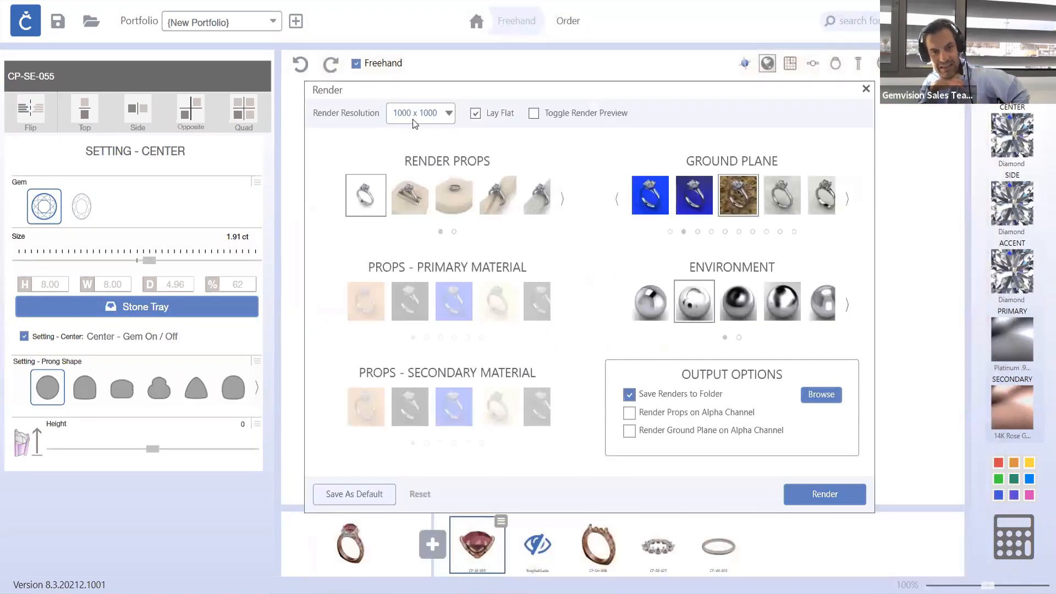
left_click(475, 113)
left_click(865, 89)
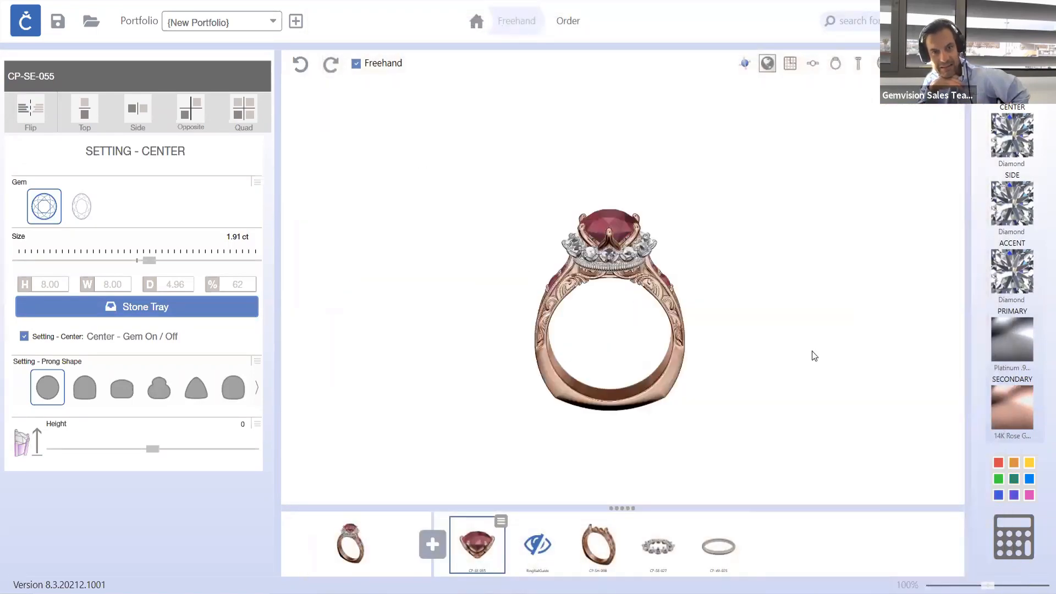
- Examine the finished ring's center setting, halo and engraved shank from several angles
left_click_drag(700, 414, 759, 395)
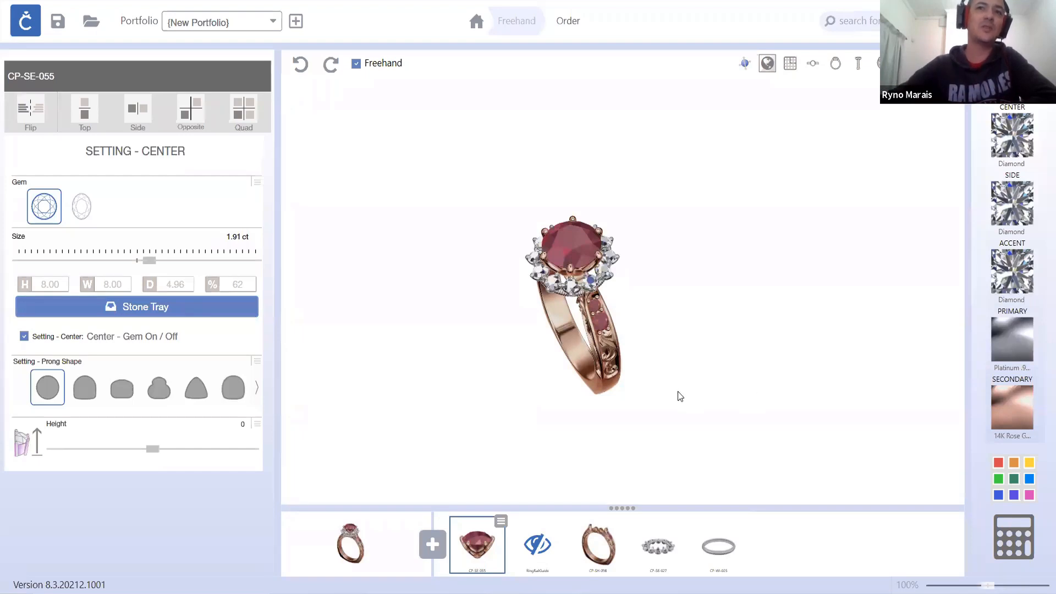
left_click_drag(678, 391, 716, 334)
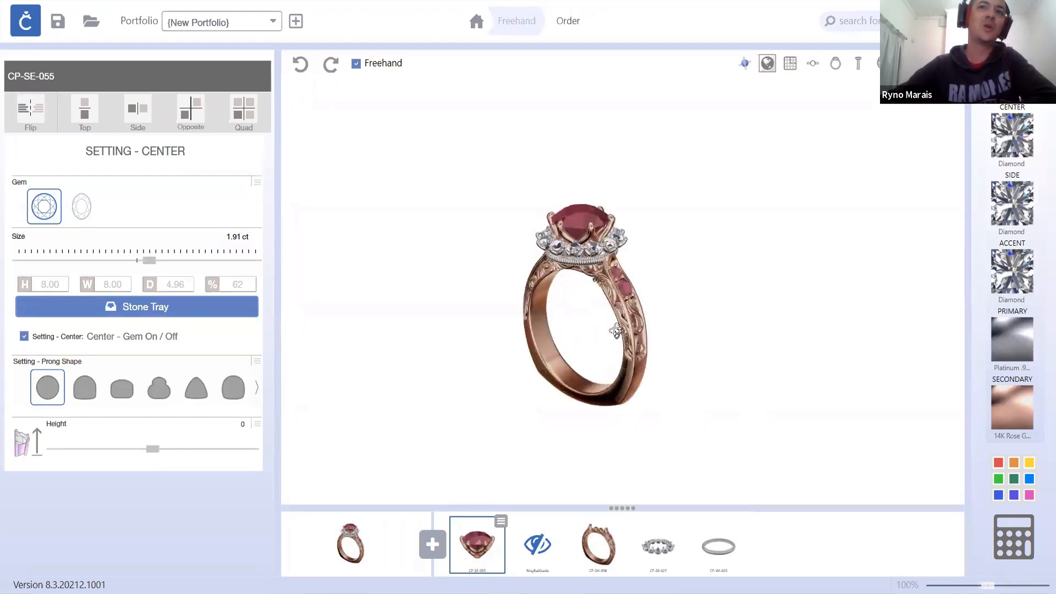
left_click_drag(616, 331, 644, 310)
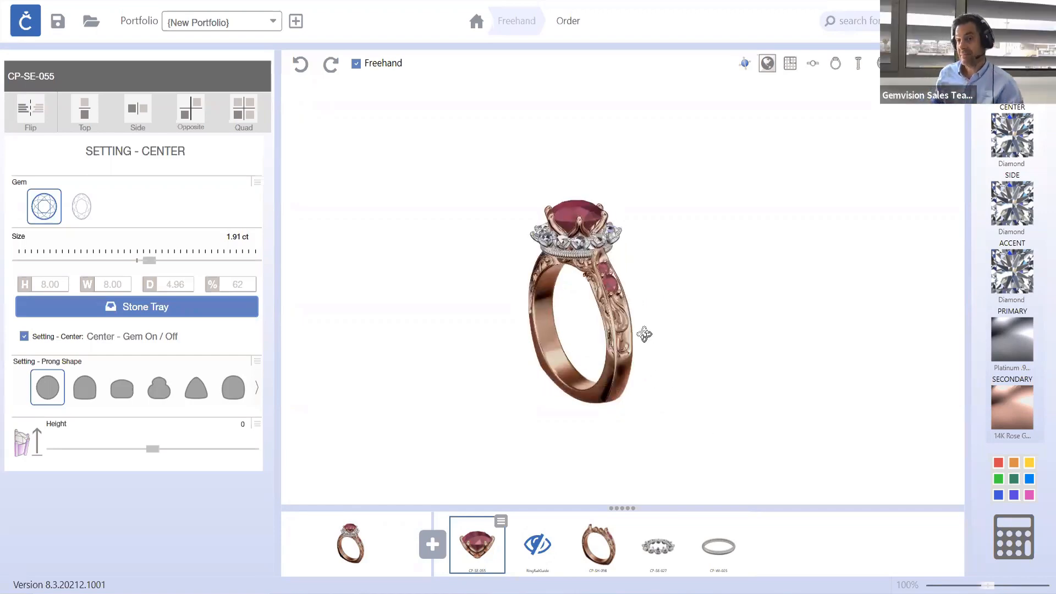
left_click_drag(644, 334, 635, 337)
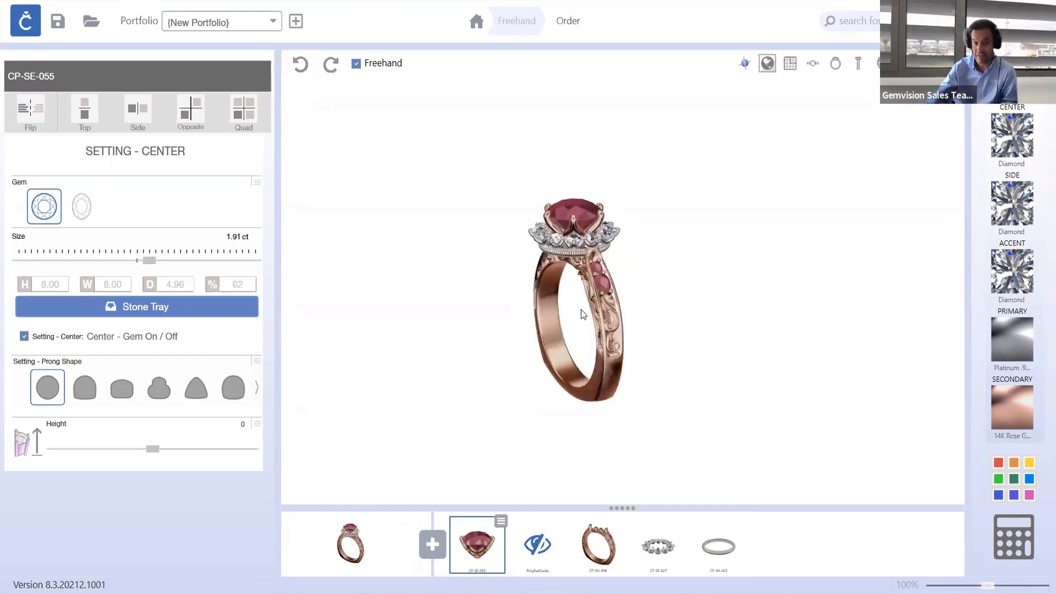
left_click_drag(583, 312, 629, 292)
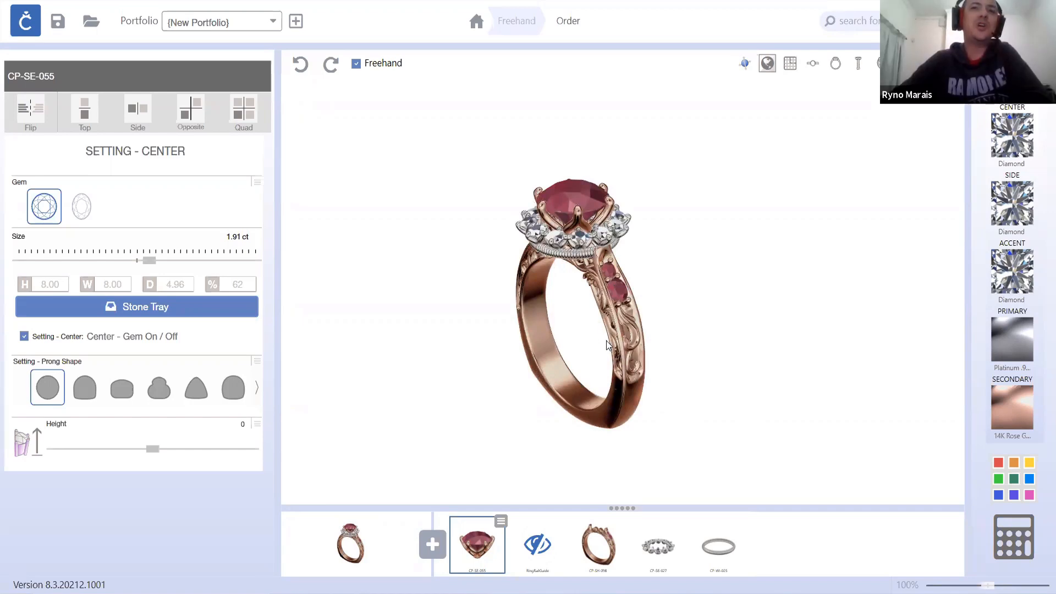
left_click_drag(606, 341, 611, 418)
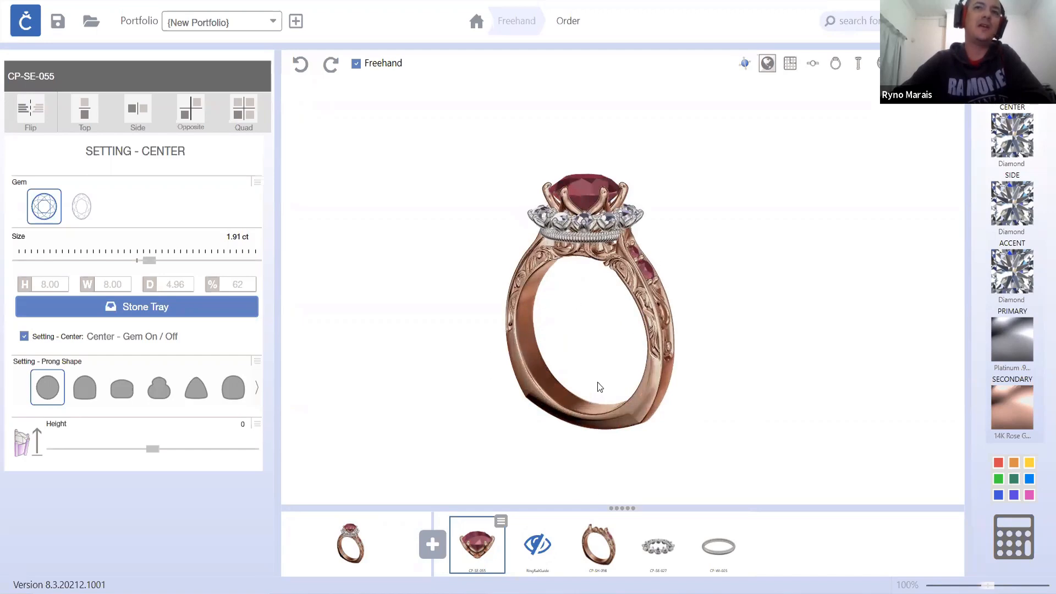
right_click_drag(598, 382, 660, 341)
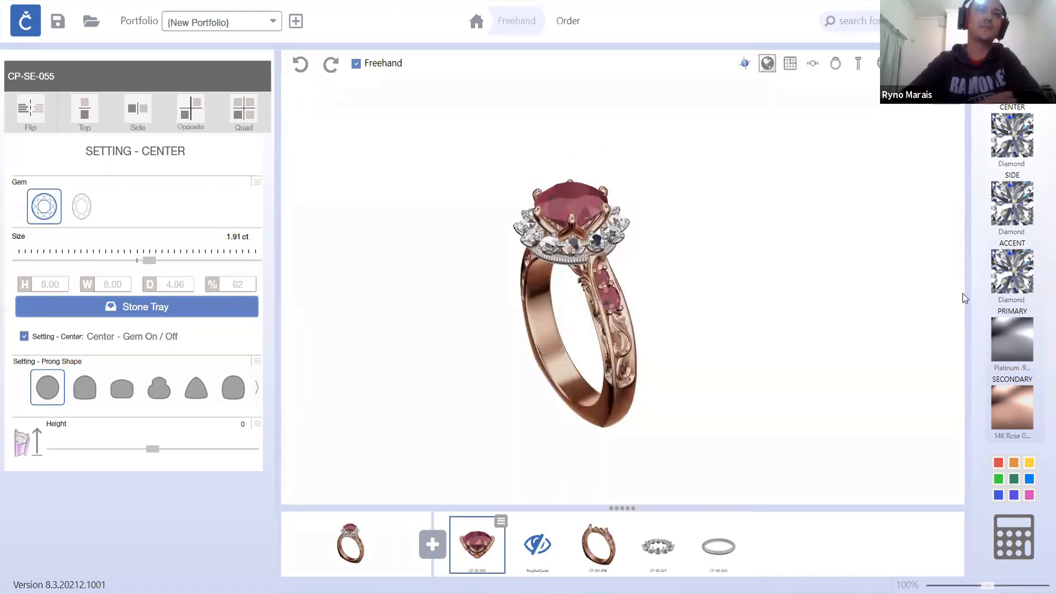